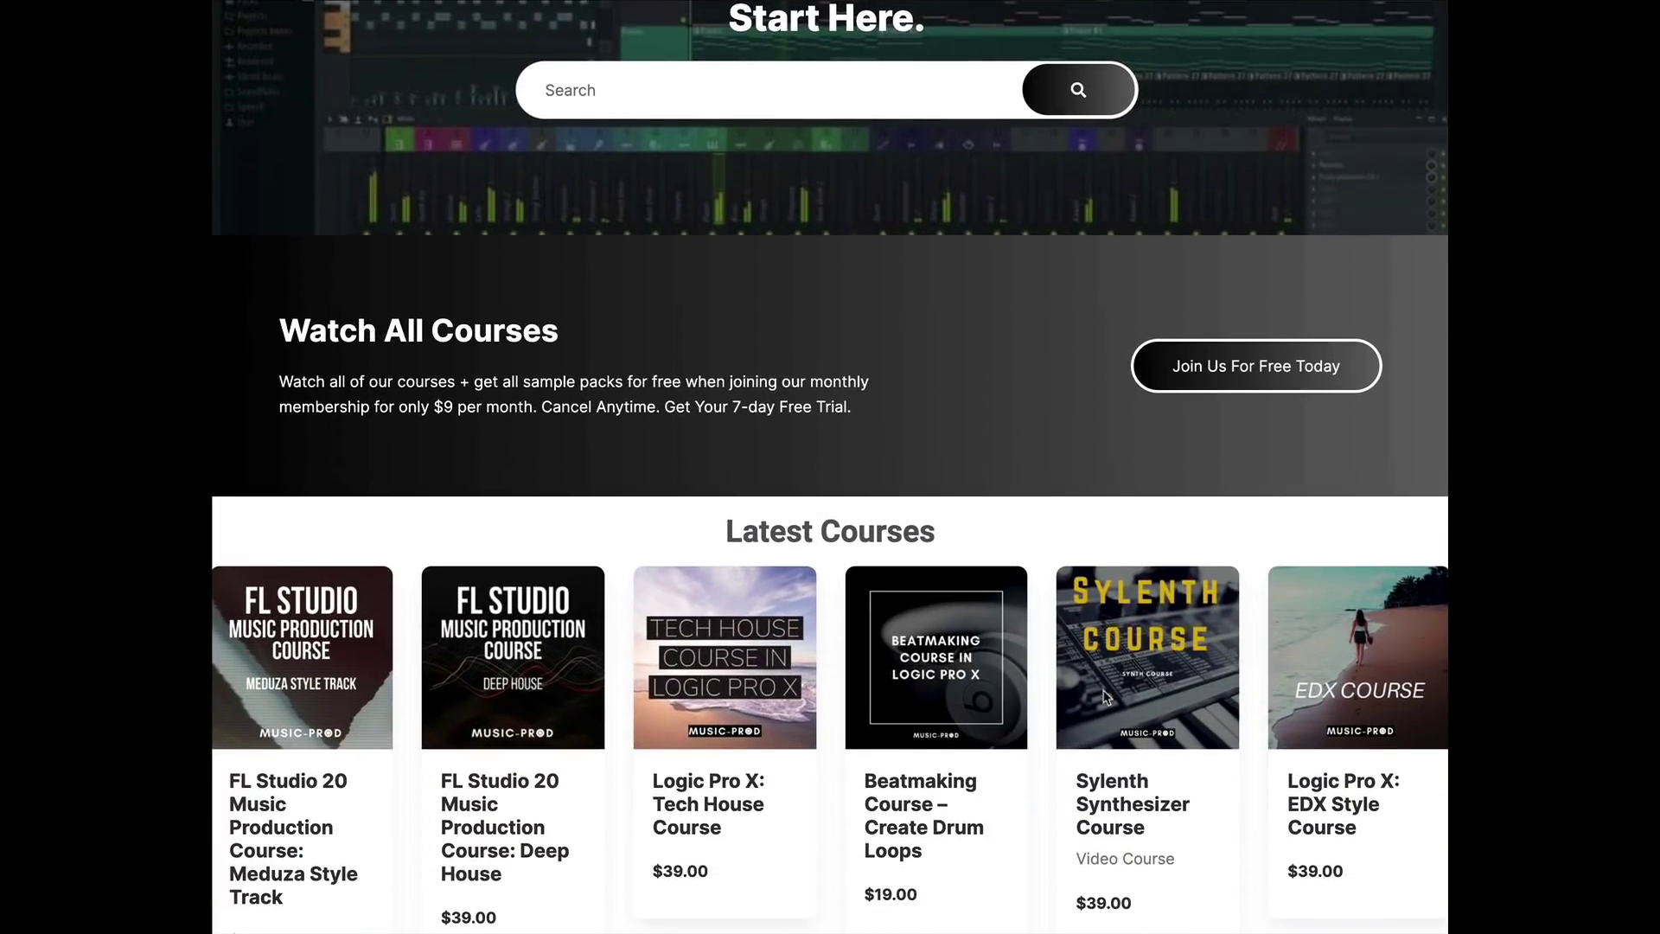
Step: Scroll the Music-Prod.com homepage down to the last Logic Pro X course cards and footer
{"action": "scroll", "coordinate": [1104, 696], "scroll_direction": "down", "scroll_amount": 12}
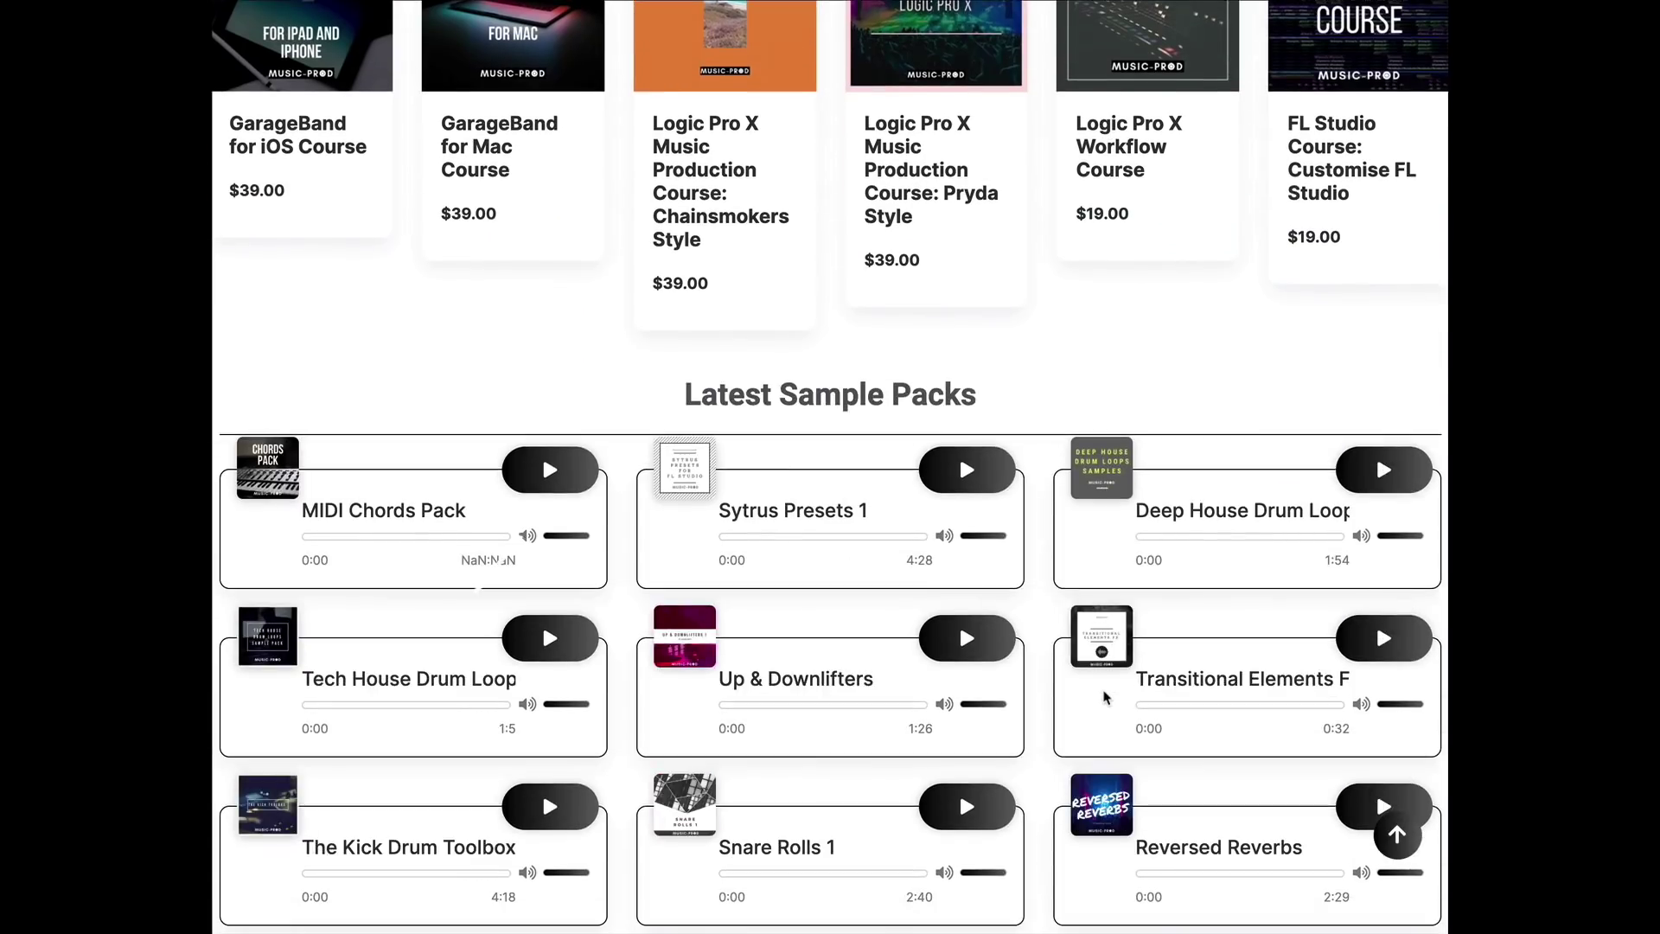
{"action": "scroll", "coordinate": [1105, 696], "scroll_direction": "down", "scroll_amount": 9}
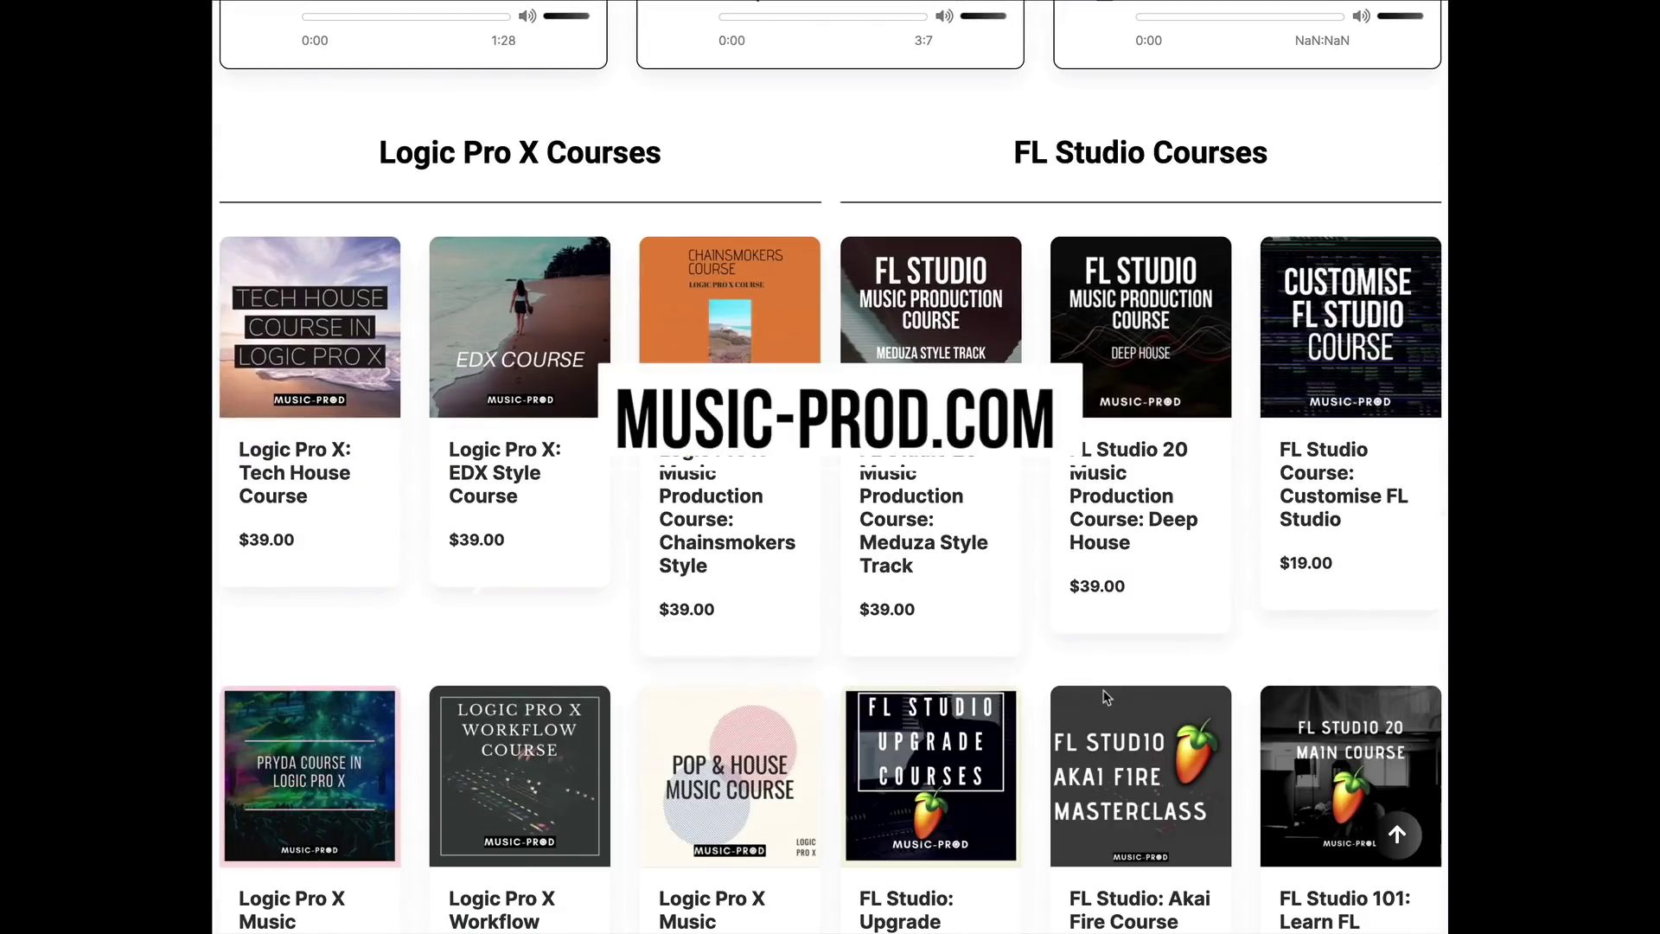
{"action": "scroll", "coordinate": [1106, 697], "scroll_direction": "down", "scroll_amount": 1}
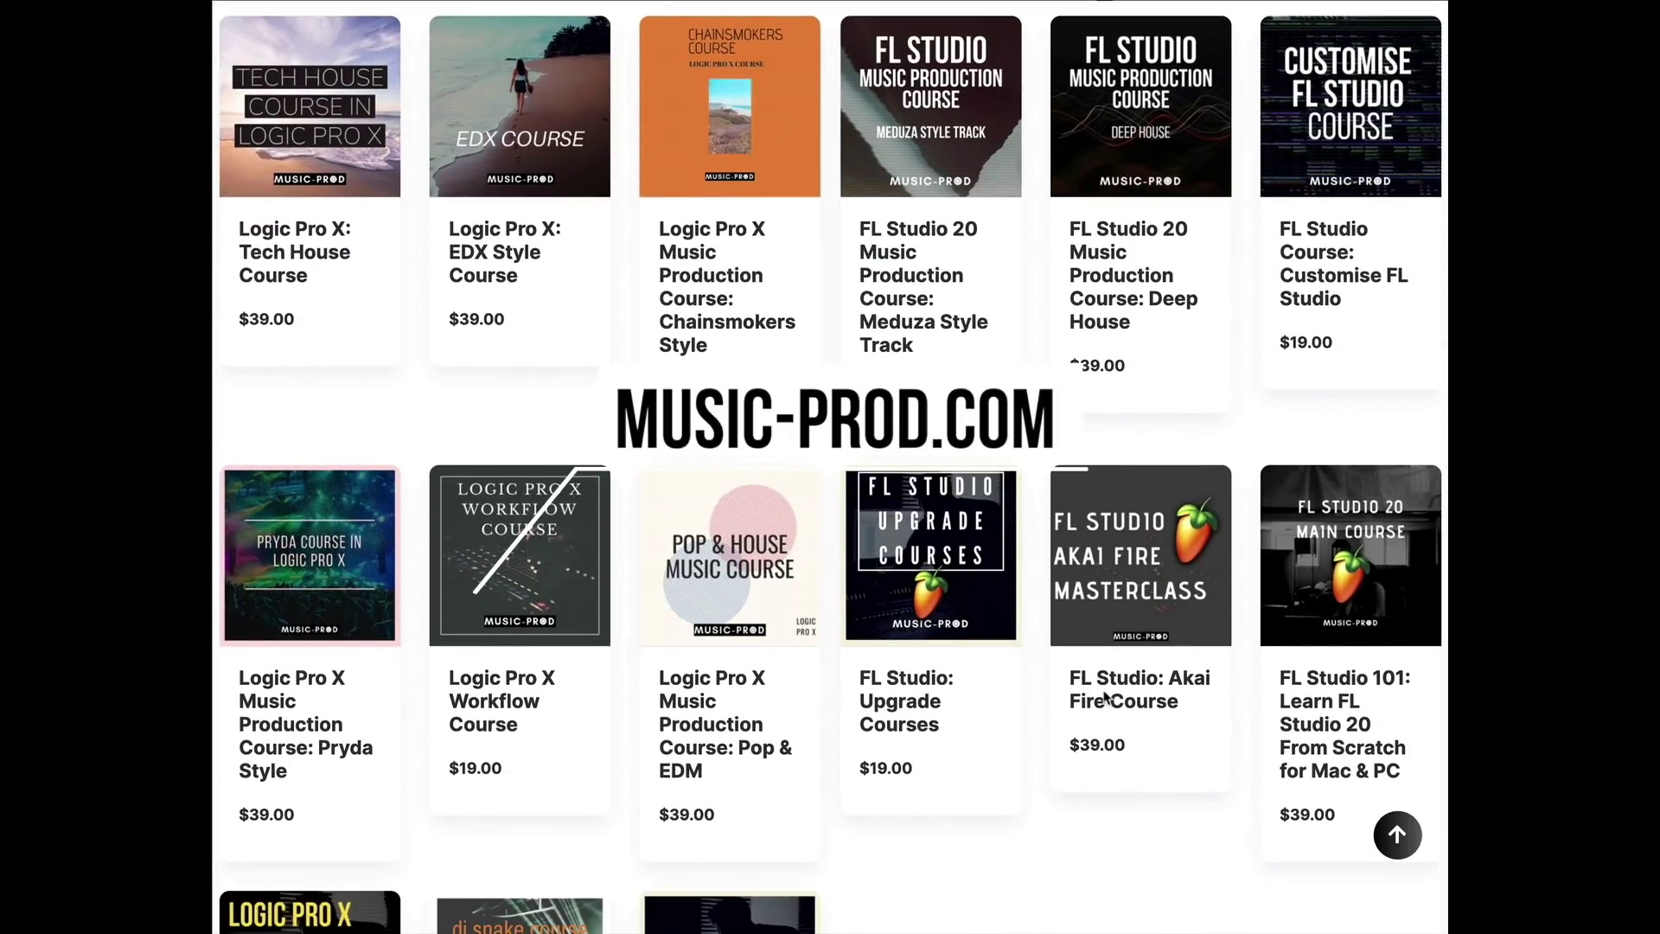
{"action": "scroll", "coordinate": [1105, 696], "scroll_direction": "down", "scroll_amount": 4}
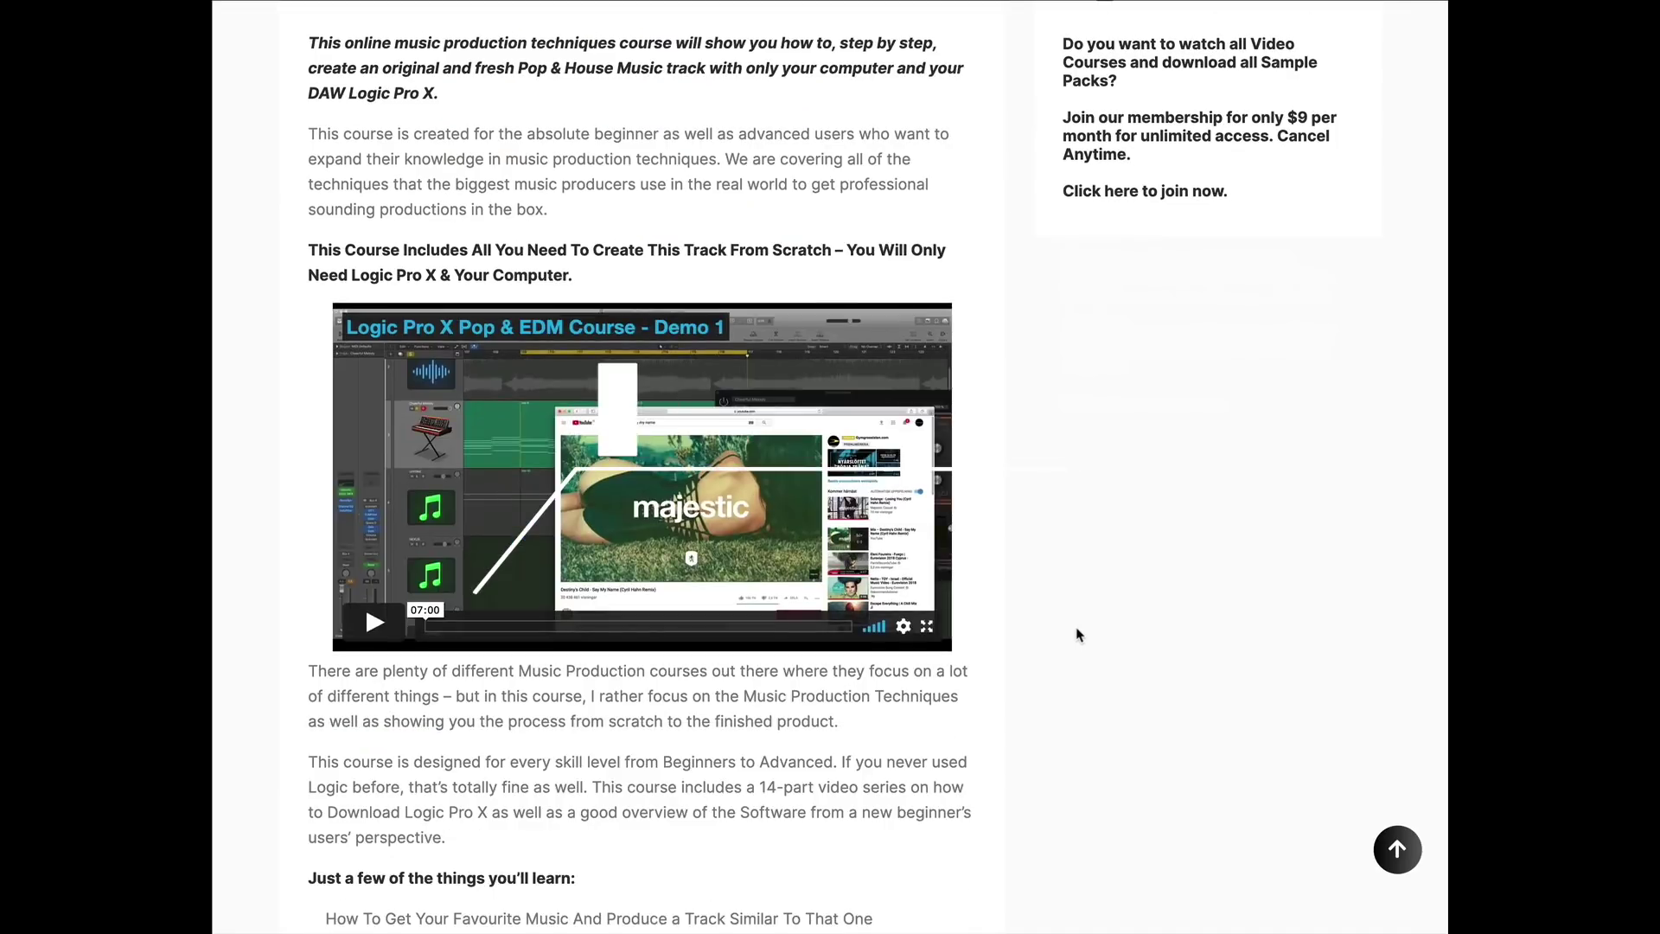
{"action": "scroll", "coordinate": [1072, 634], "scroll_direction": "down", "scroll_amount": 12}
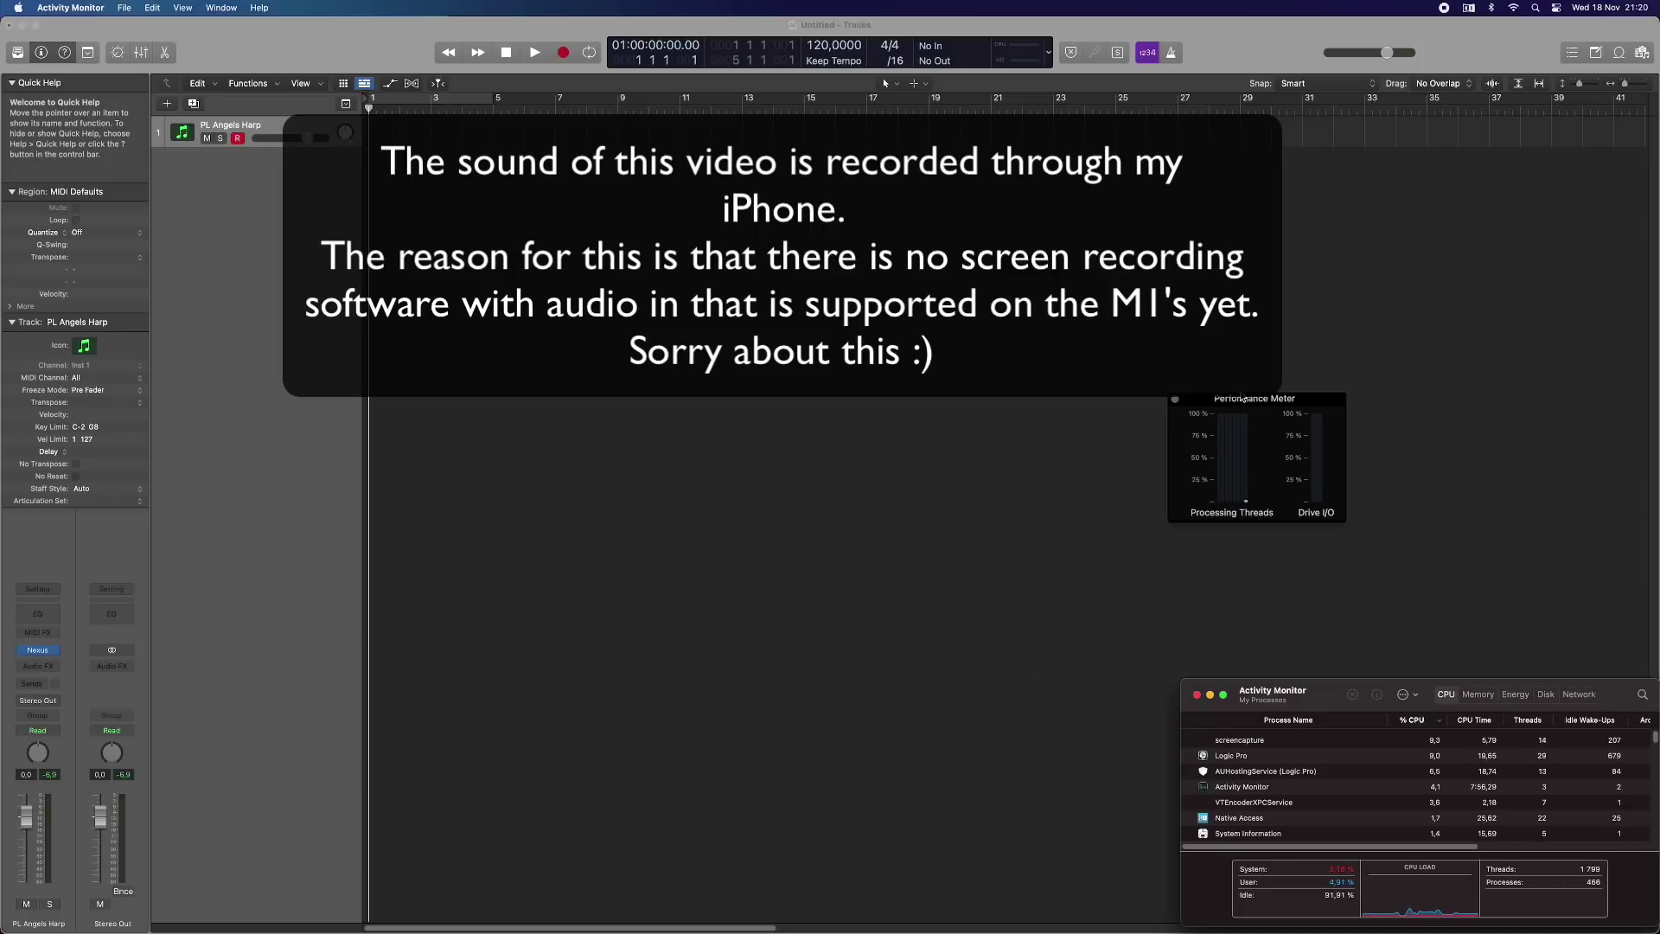
Step: Move the Performance Meter lower right and switch to Activity Monitor
{"action": "left_click_drag", "start_coordinate": [1259, 405], "coordinate": [1285, 453]}
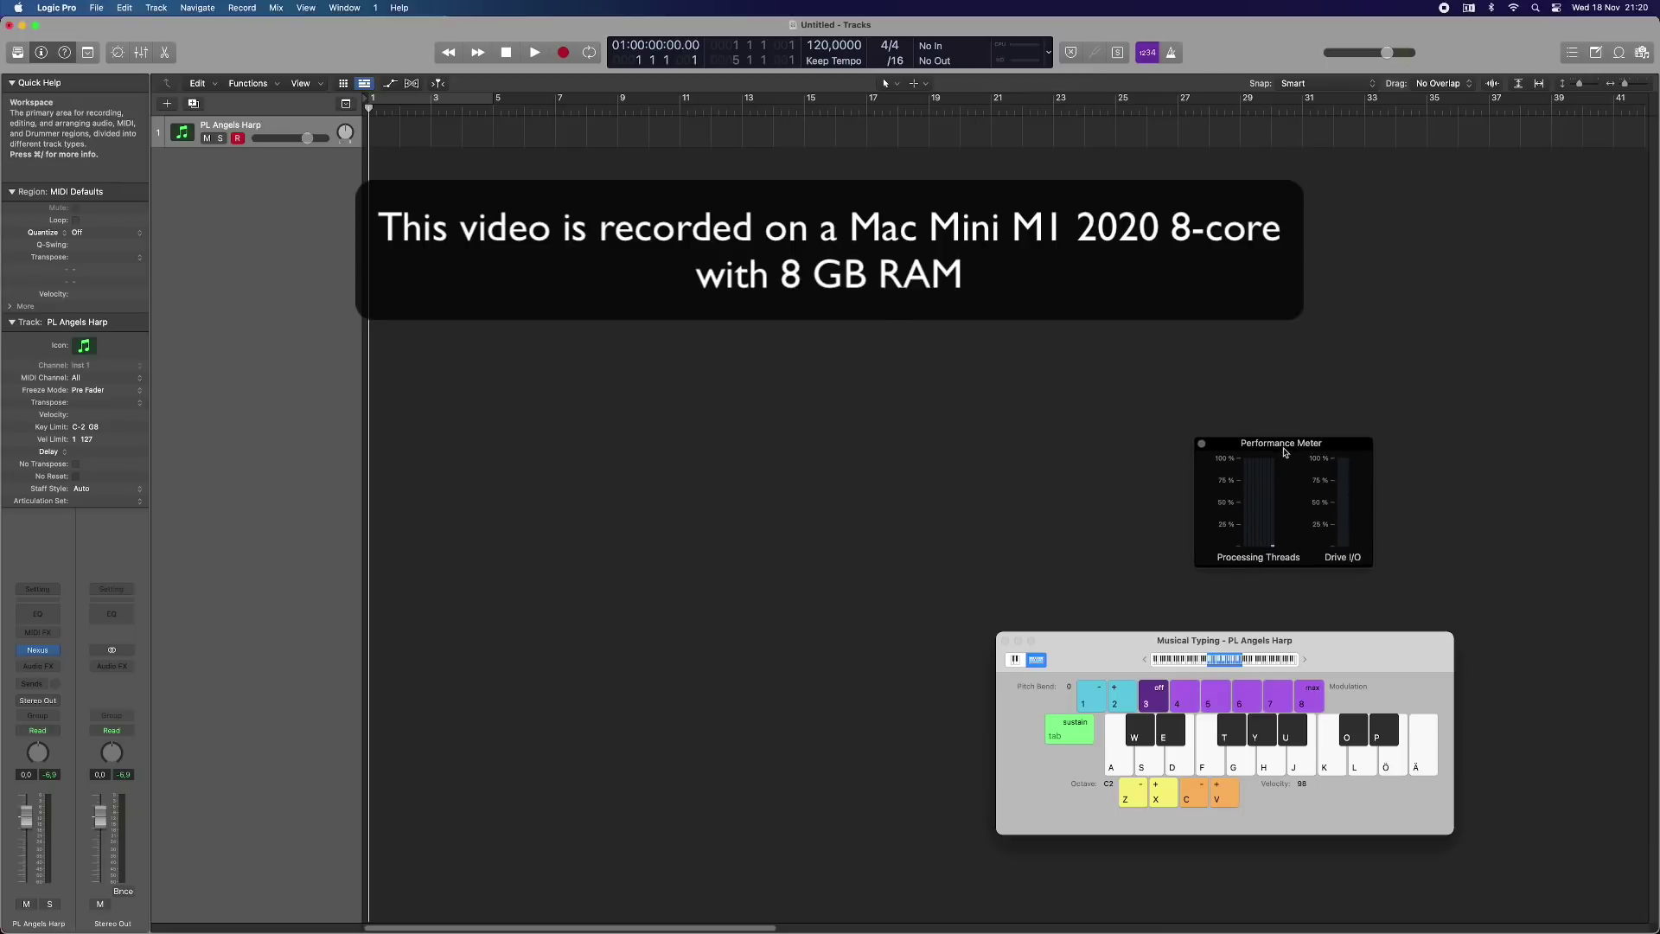
{"action": "key", "text": "super+Tab"}
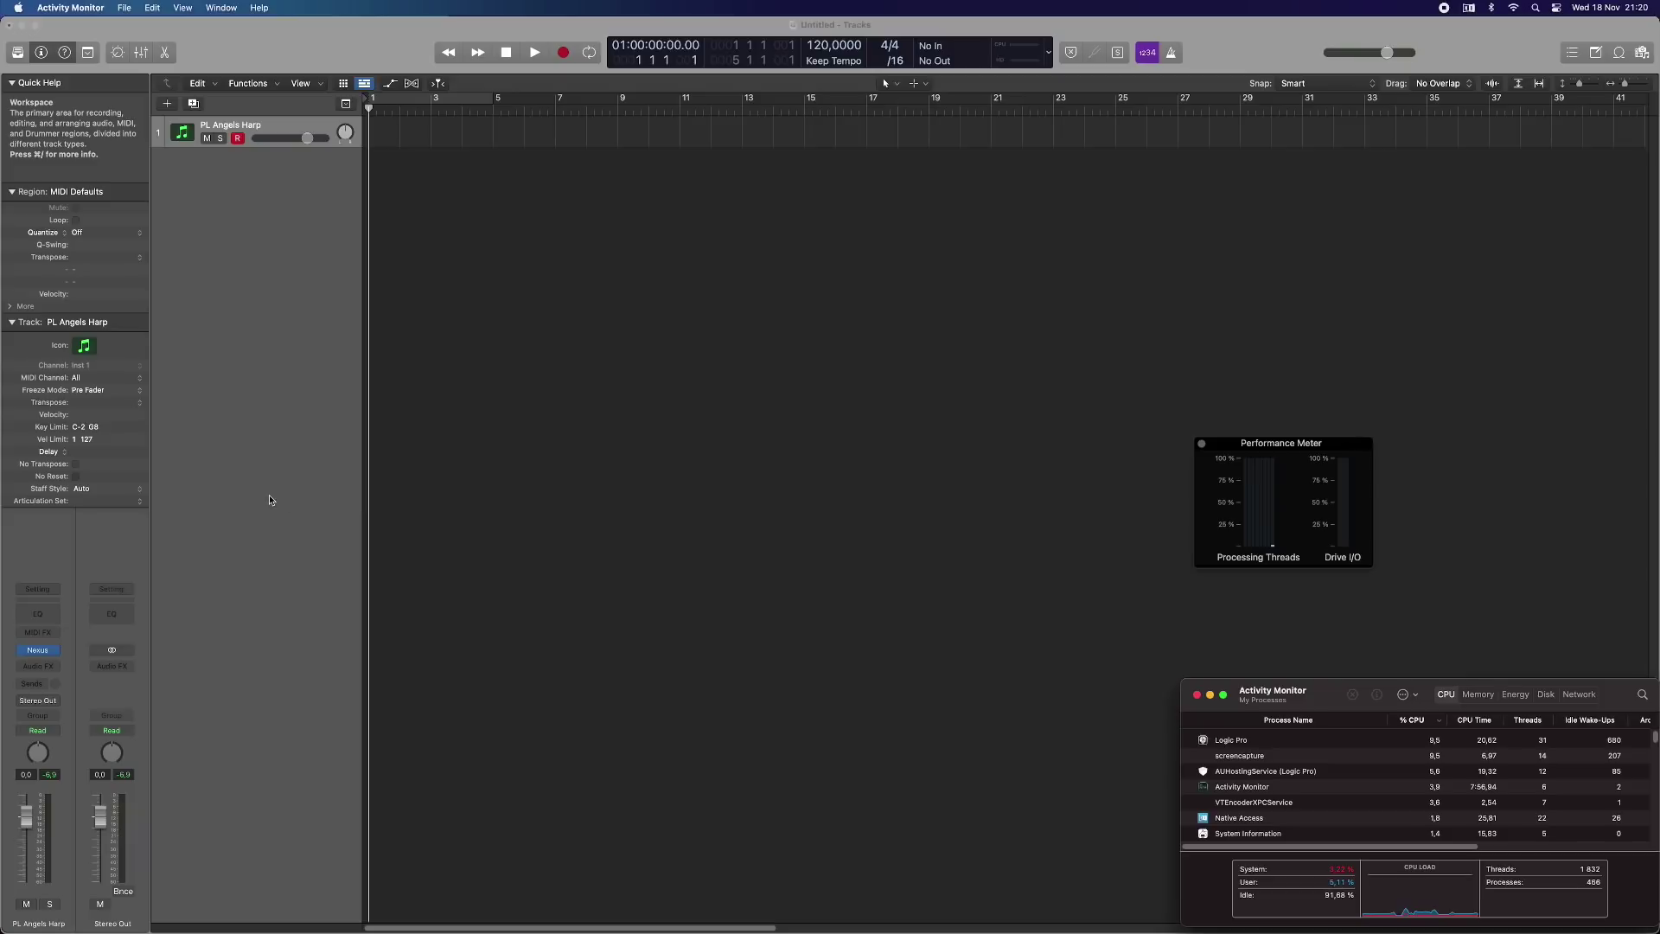
Step: Open the Nexus instrument and audition the Angels Harp preset across its keyboard
{"action": "left_click", "coordinate": [37, 650]}
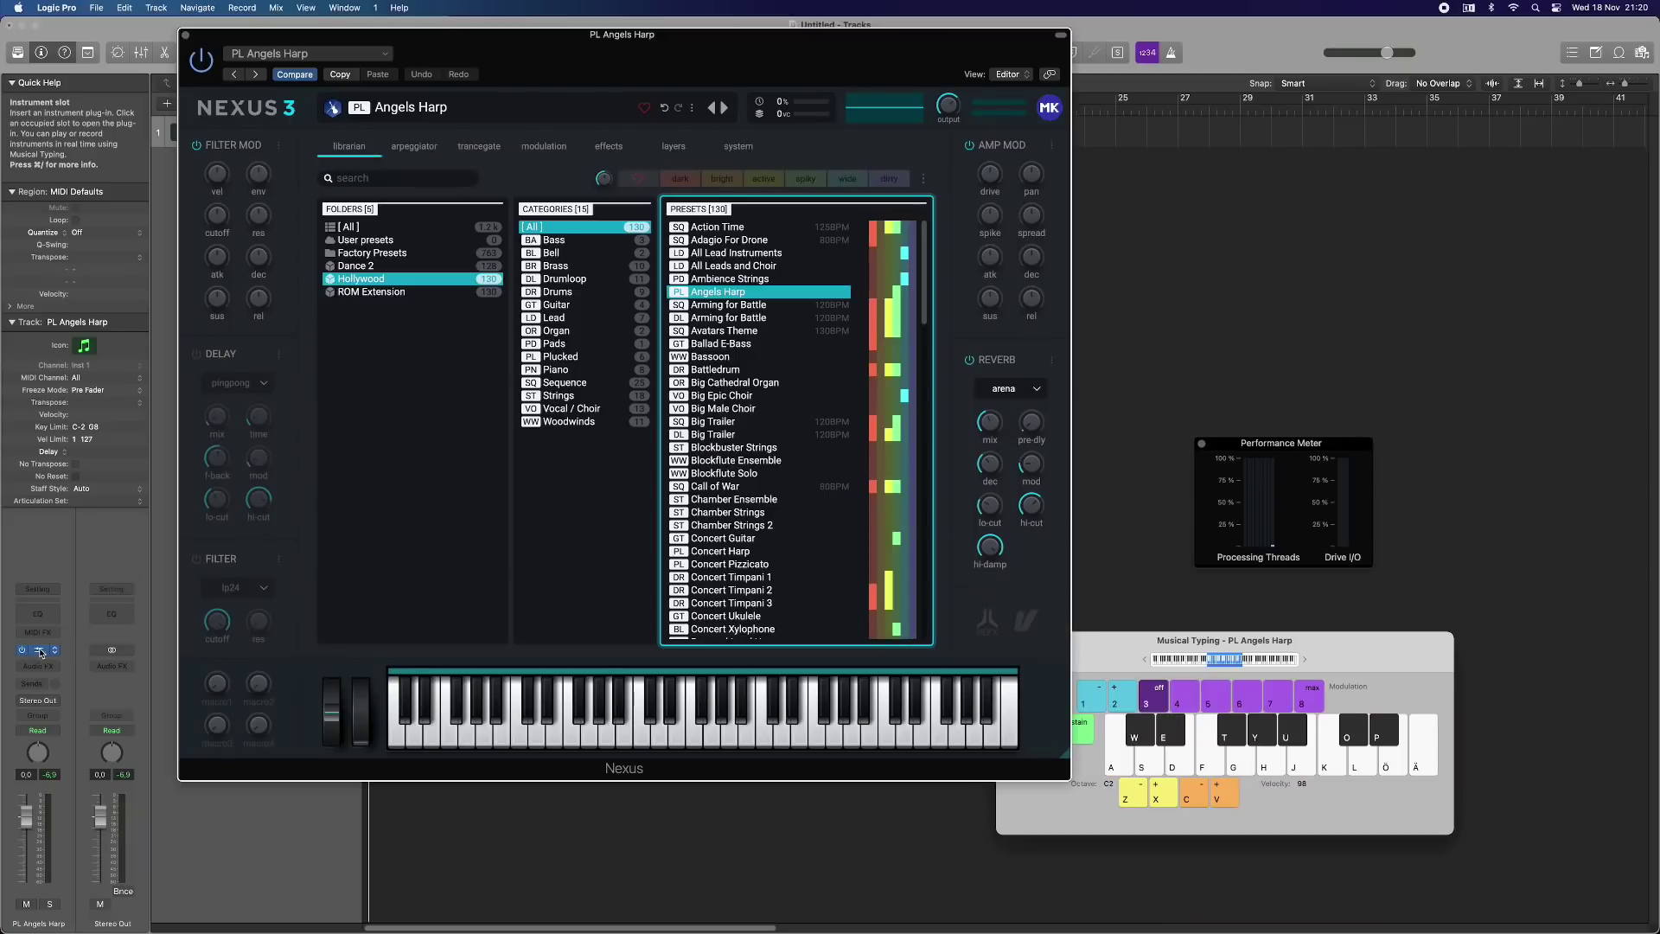
{"action": "left_click_drag", "start_coordinate": [521, 42], "coordinate": [517, 180]}
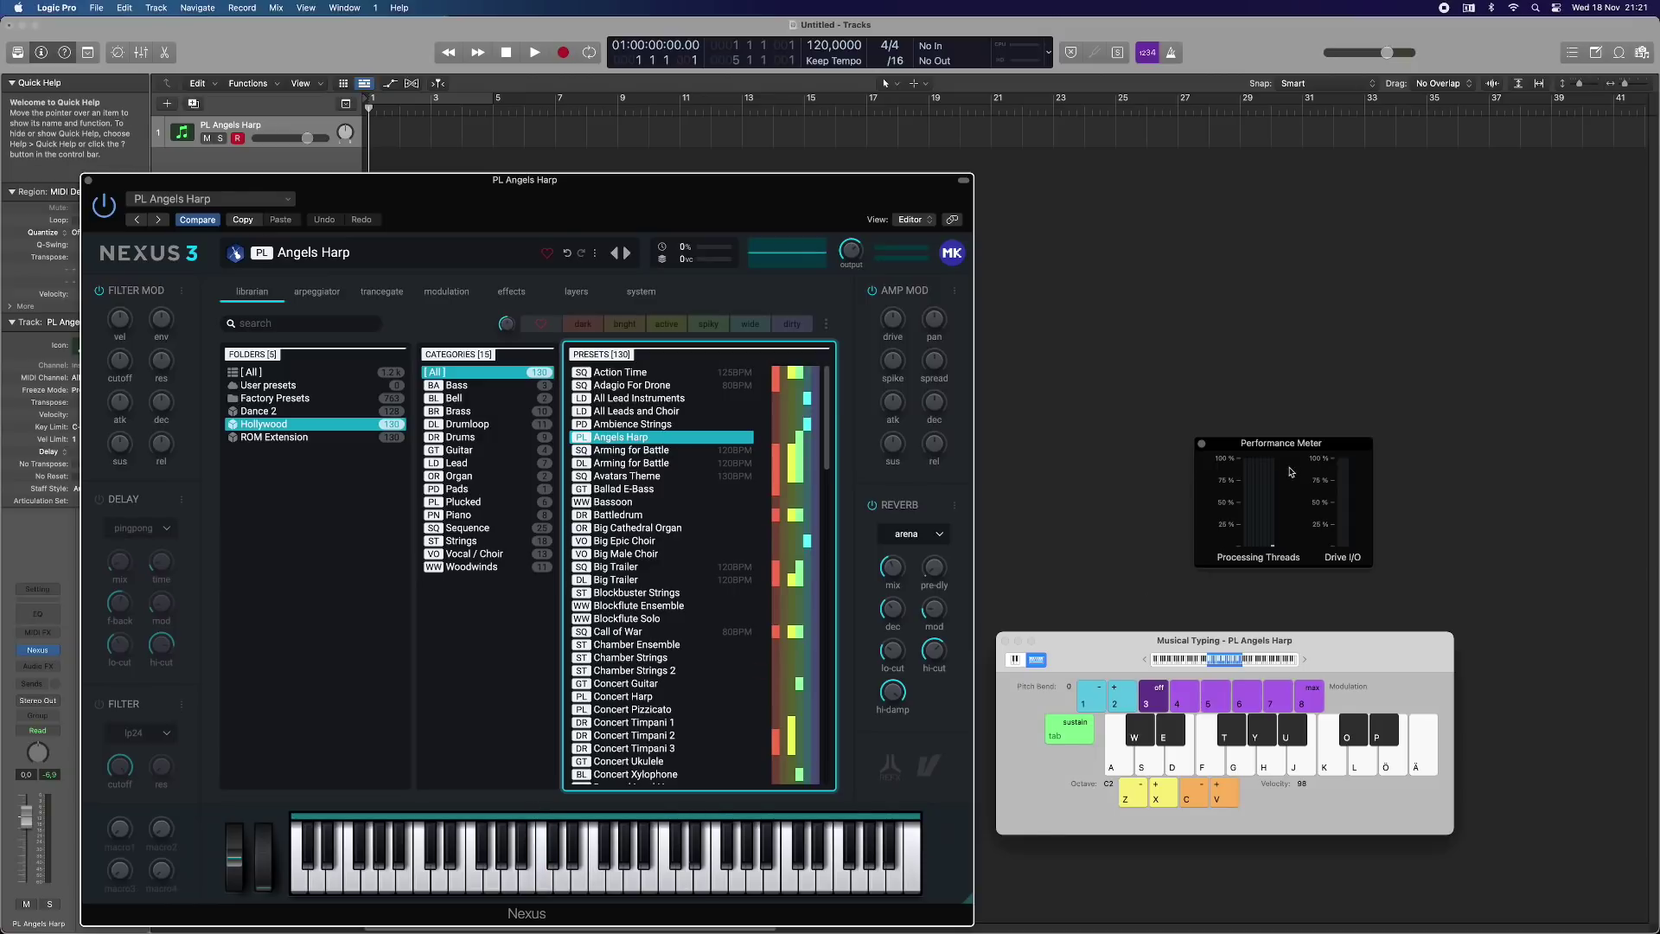
{"action": "left_click", "coordinate": [509, 877]}
{"action": "left_click", "coordinate": [606, 864]}
{"action": "left_click", "coordinate": [698, 865]}
{"action": "left_click", "coordinate": [717, 843]}
{"action": "left_click", "coordinate": [755, 877]}
{"action": "left_click", "coordinate": [786, 843]}
{"action": "left_click", "coordinate": [759, 883]}
{"action": "left_click", "coordinate": [664, 869]}
{"action": "left_click", "coordinate": [593, 870]}
{"action": "left_click", "coordinate": [542, 870]}
{"action": "left_click", "coordinate": [460, 869]}
{"action": "left_click", "coordinate": [420, 871]}
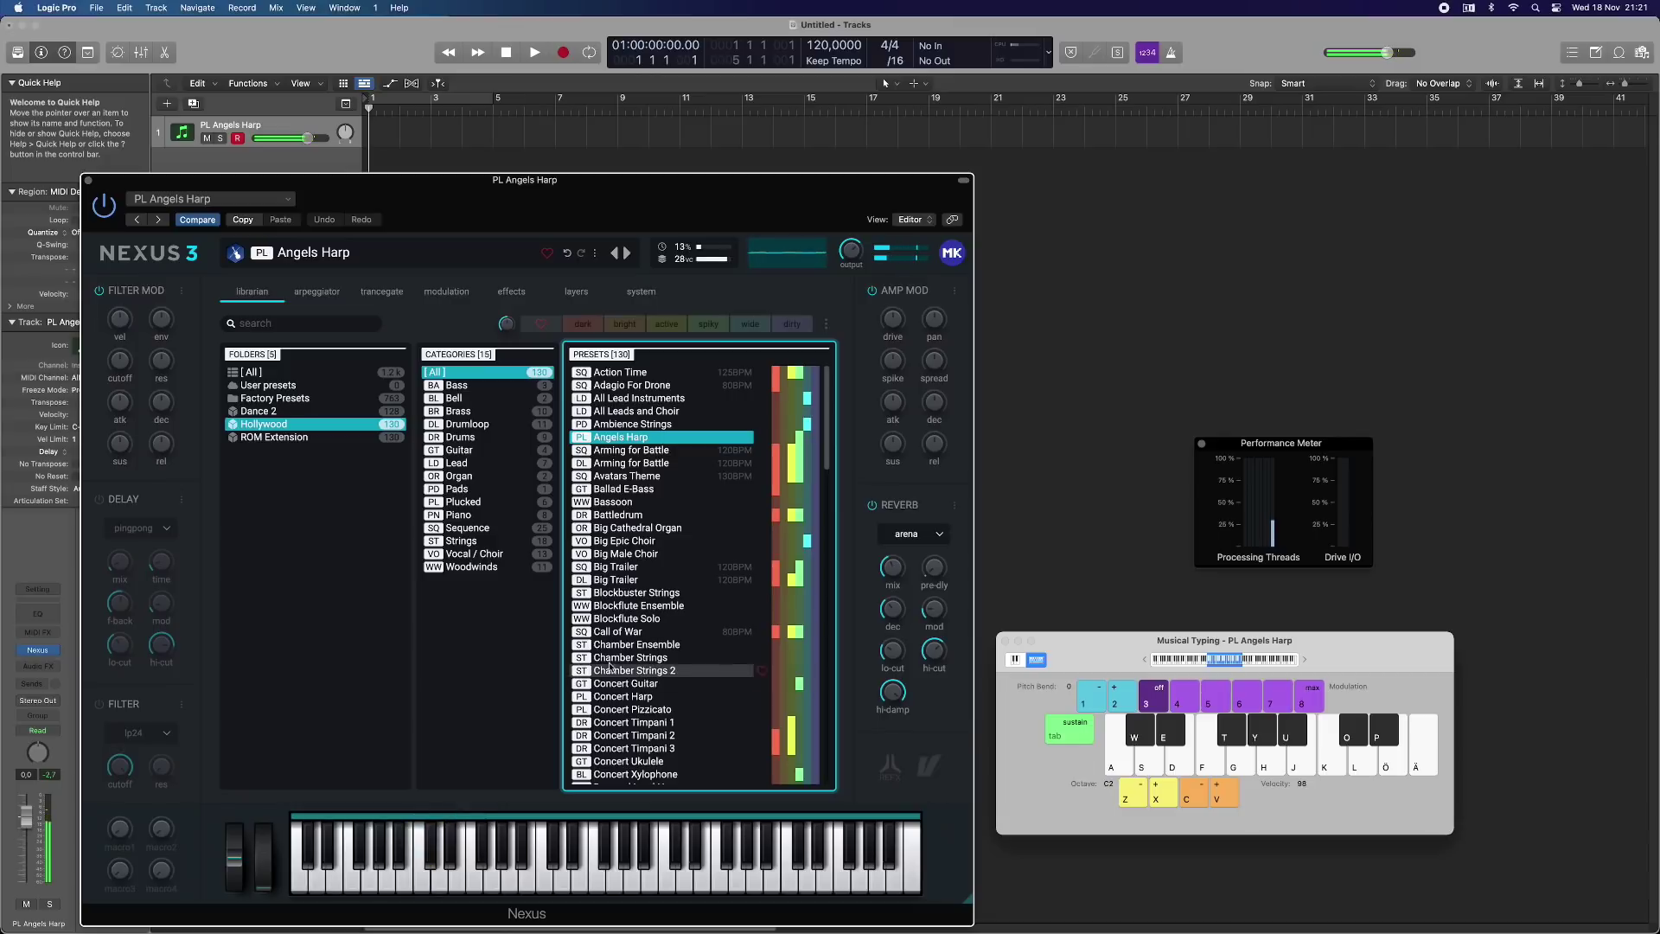
Step: Audition the Big Trailer 120BPM preset, then load and play Concert Xylophone
{"action": "left_click", "coordinate": [631, 579]}
{"action": "left_click_drag", "start_coordinate": [440, 865], "coordinate": [779, 900]}
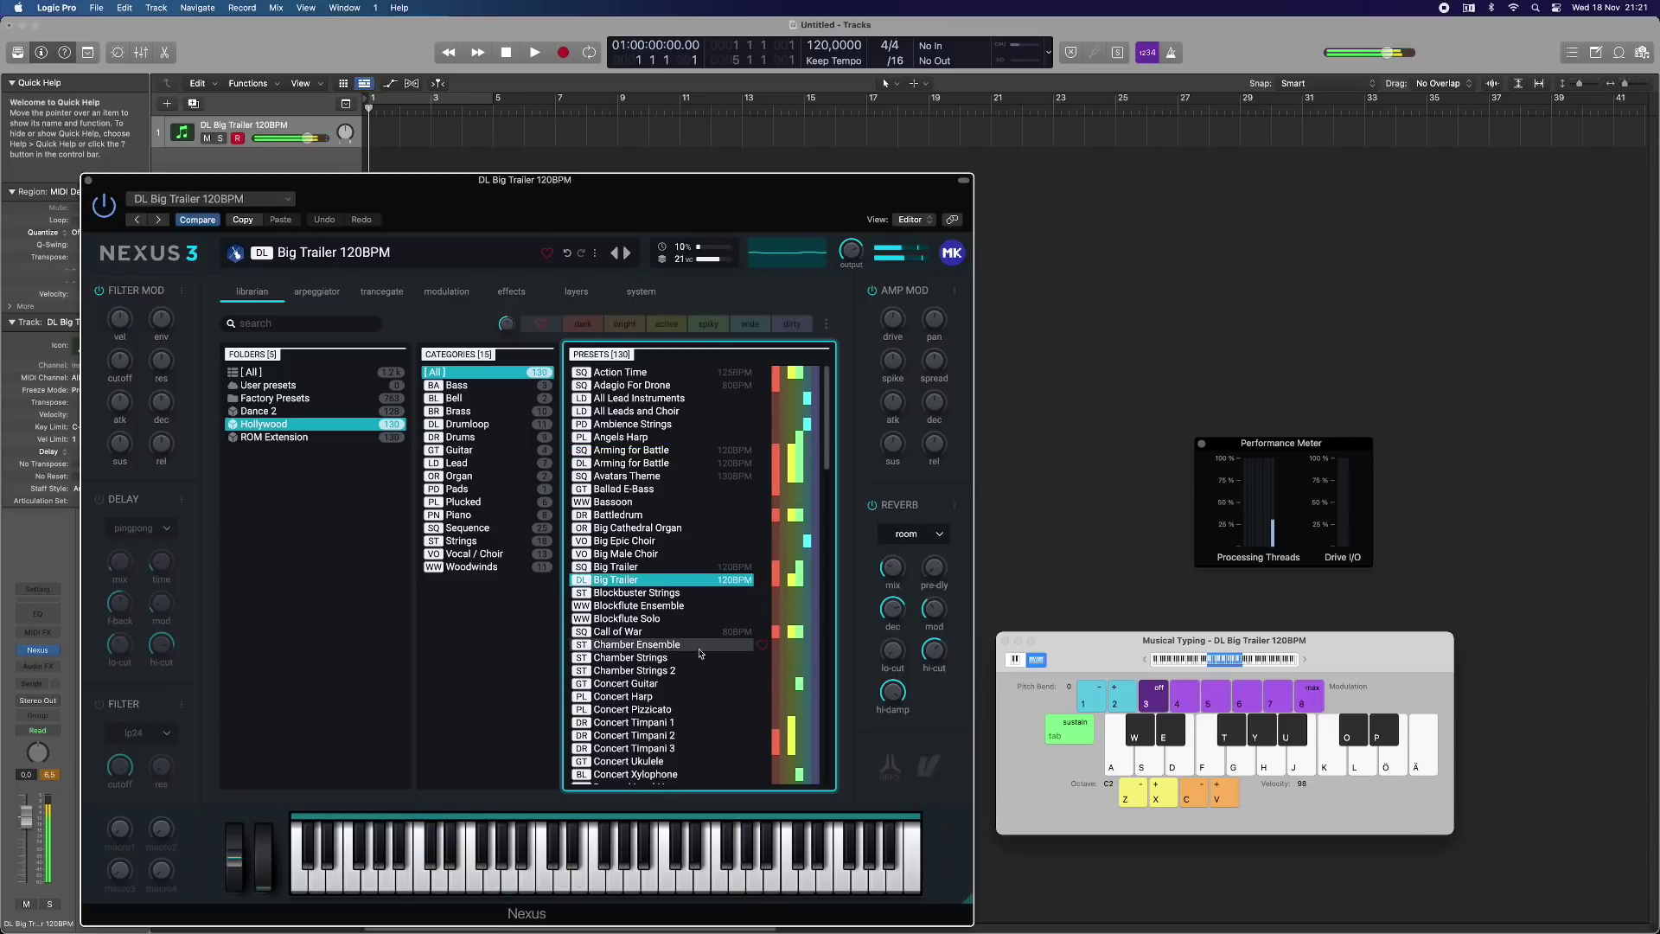
{"action": "scroll", "coordinate": [640, 648], "scroll_direction": "down", "scroll_amount": 3}
{"action": "left_click", "coordinate": [635, 647]}
{"action": "left_click_drag", "start_coordinate": [458, 856], "coordinate": [838, 886]}
Step: Create an empty MIDI region at bar 1 and open it in the Piano Roll with the Pencil tool
{"action": "left_click_drag", "start_coordinate": [457, 184], "coordinate": [772, 190]}
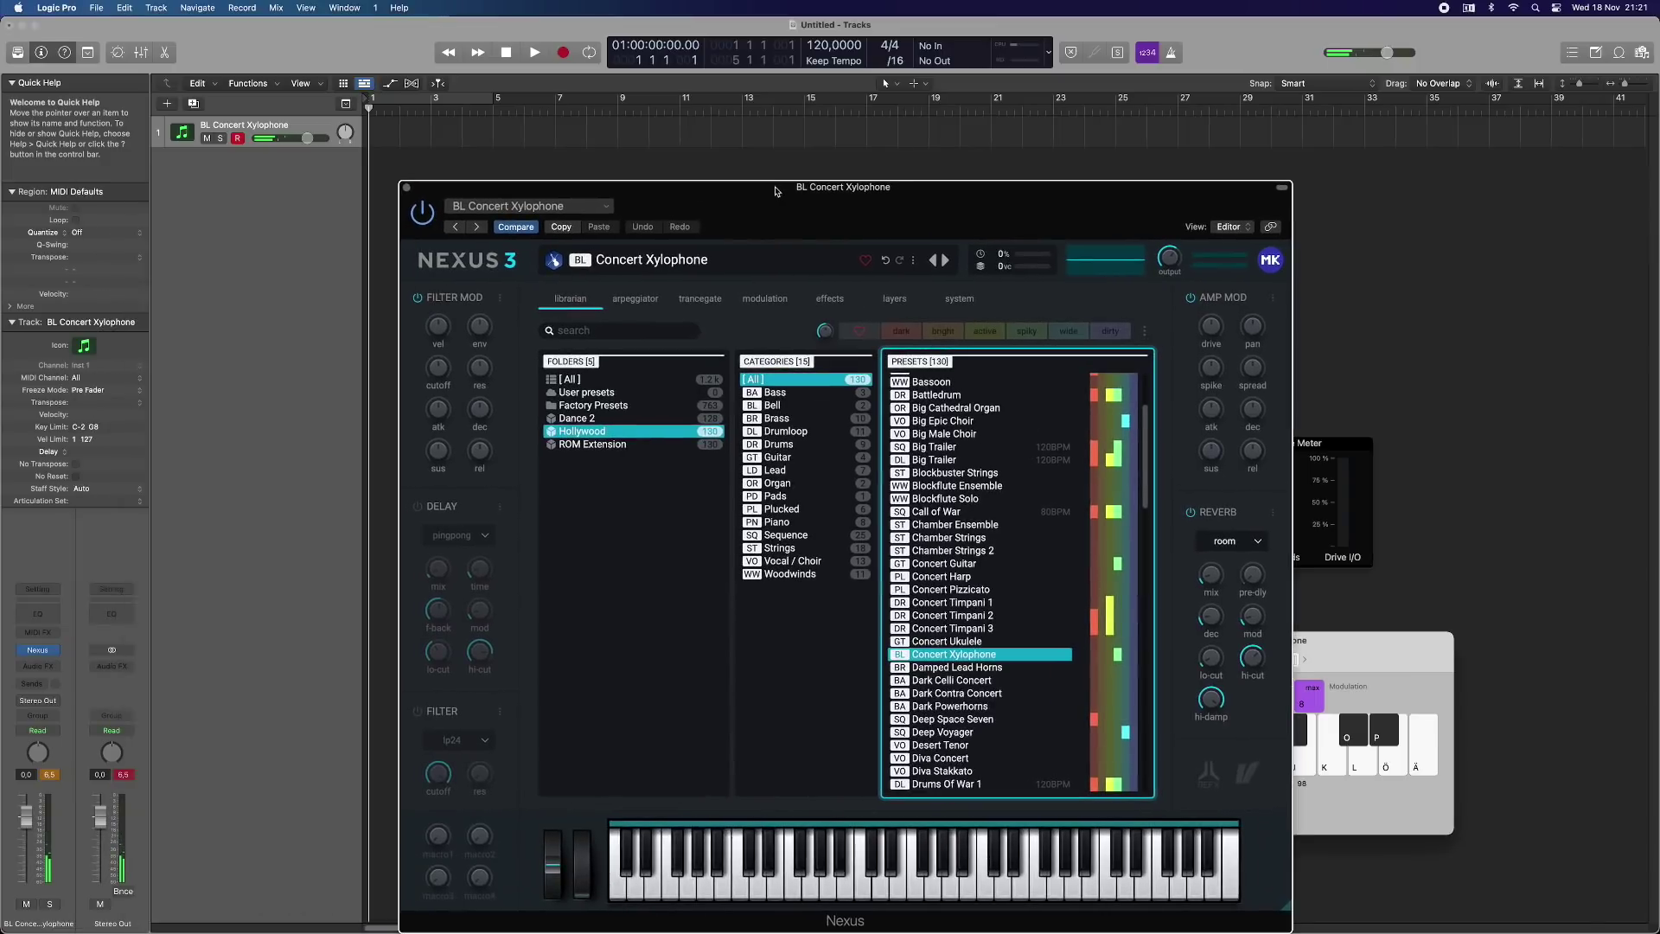
{"action": "right_click", "coordinate": [399, 138]}
{"action": "left_click", "coordinate": [400, 139]}
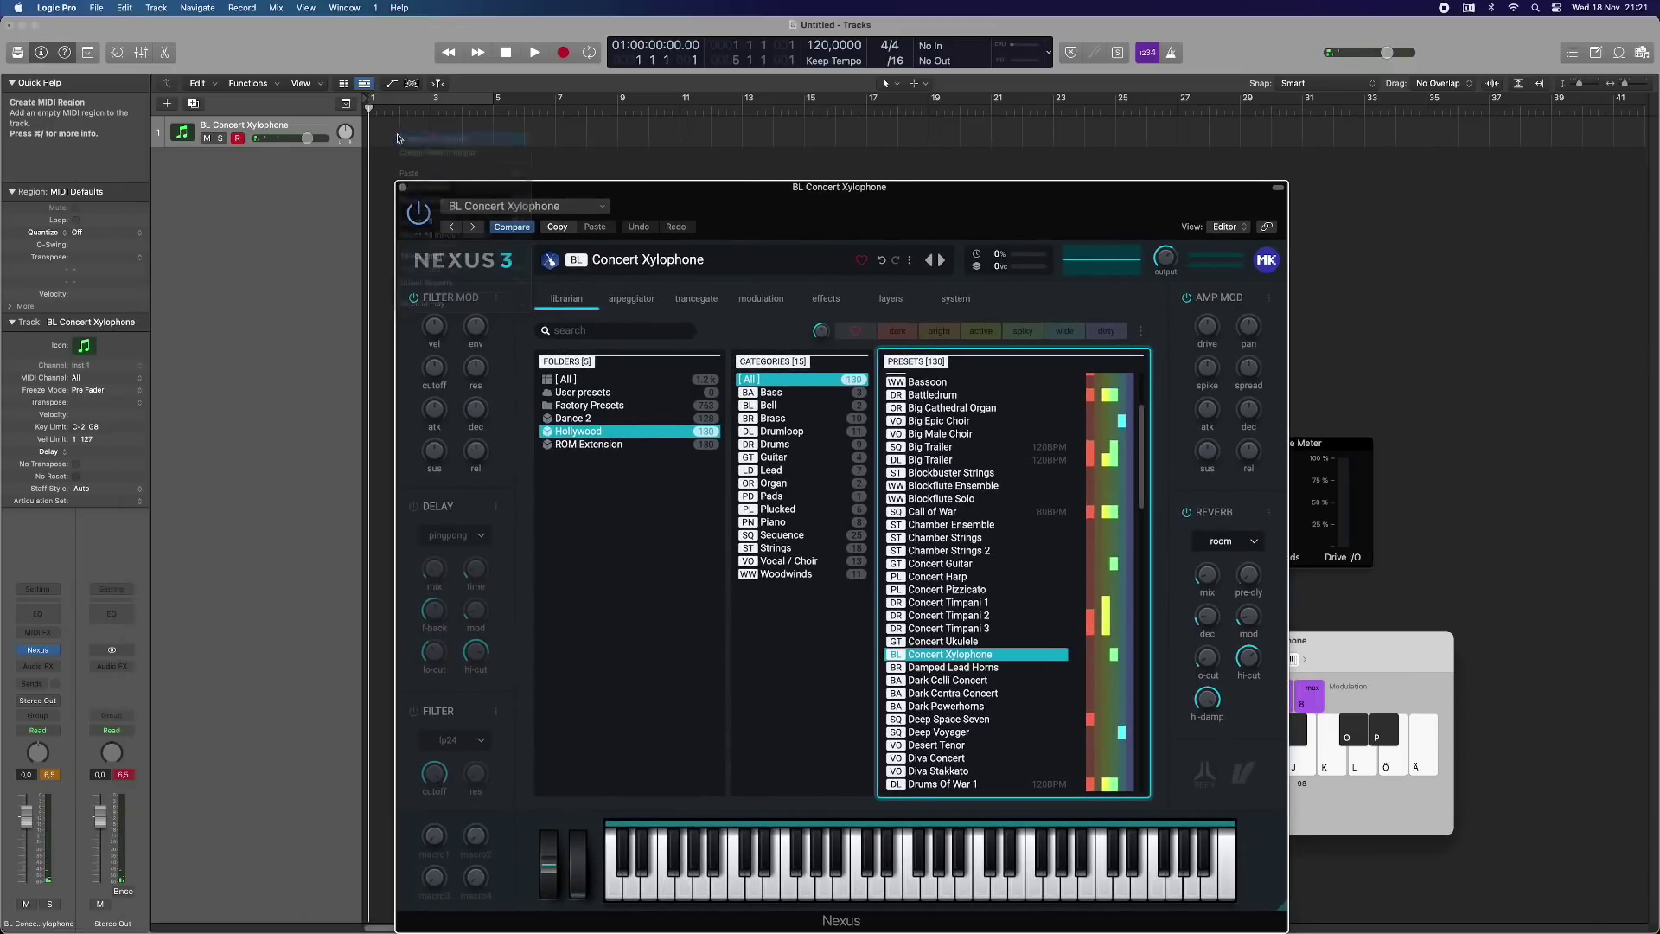
{"action": "key", "text": "e"}
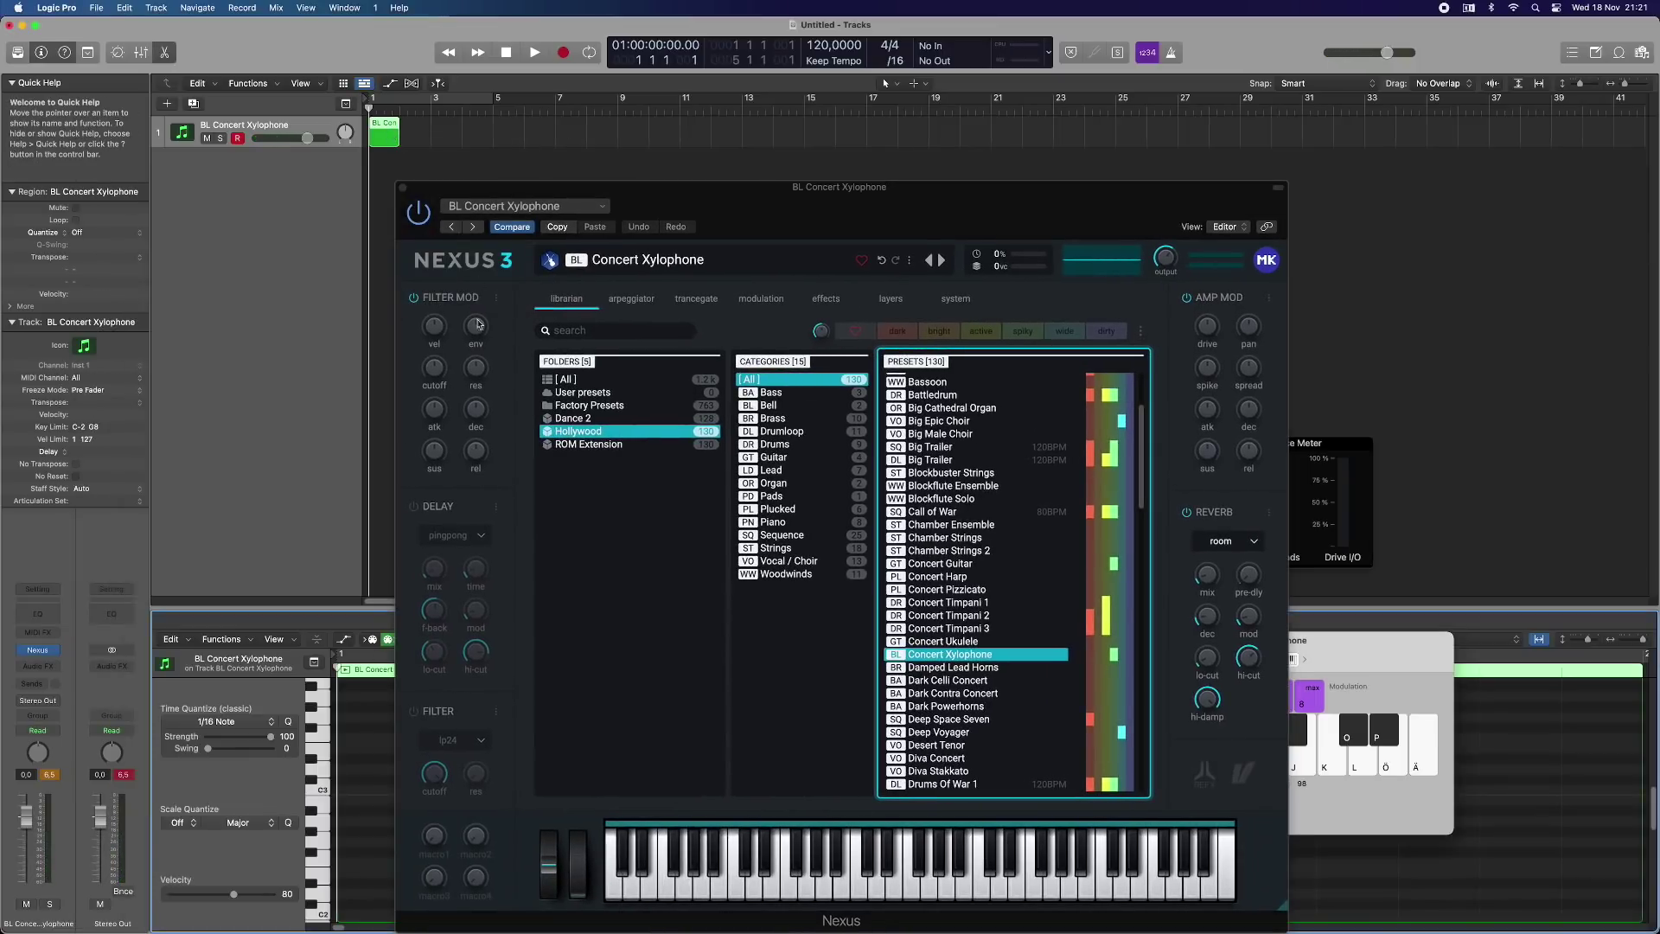
{"action": "left_click_drag", "start_coordinate": [451, 233], "coordinate": [1121, 237]}
{"action": "left_click", "coordinate": [902, 642]}
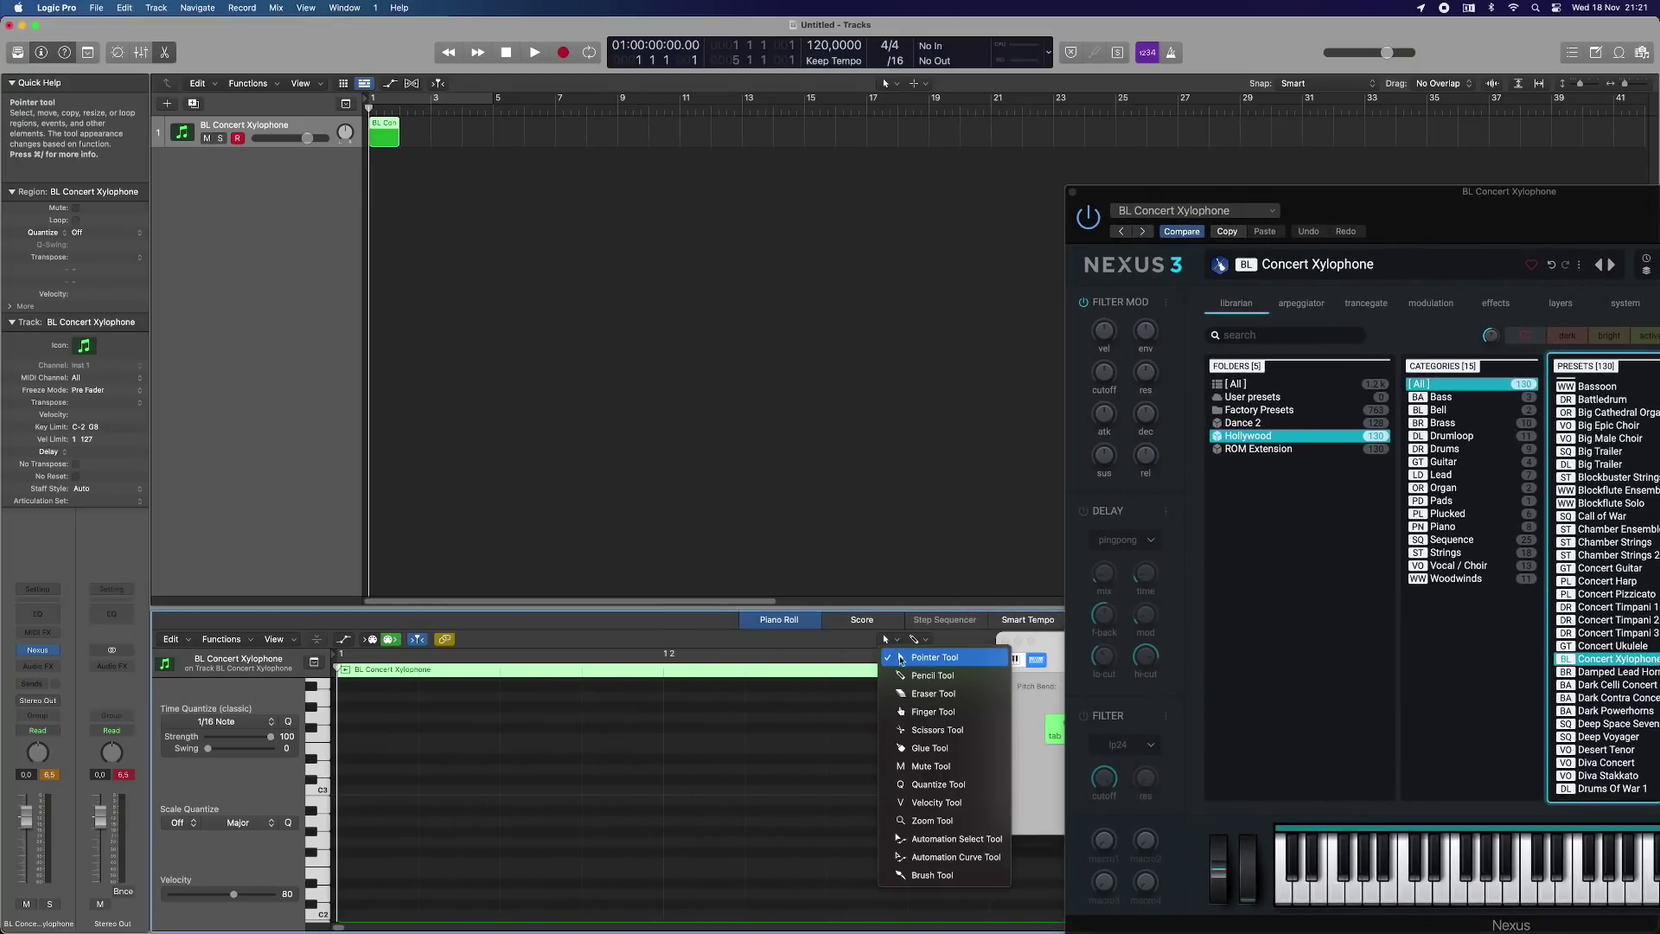
{"action": "left_click", "coordinate": [912, 673]}
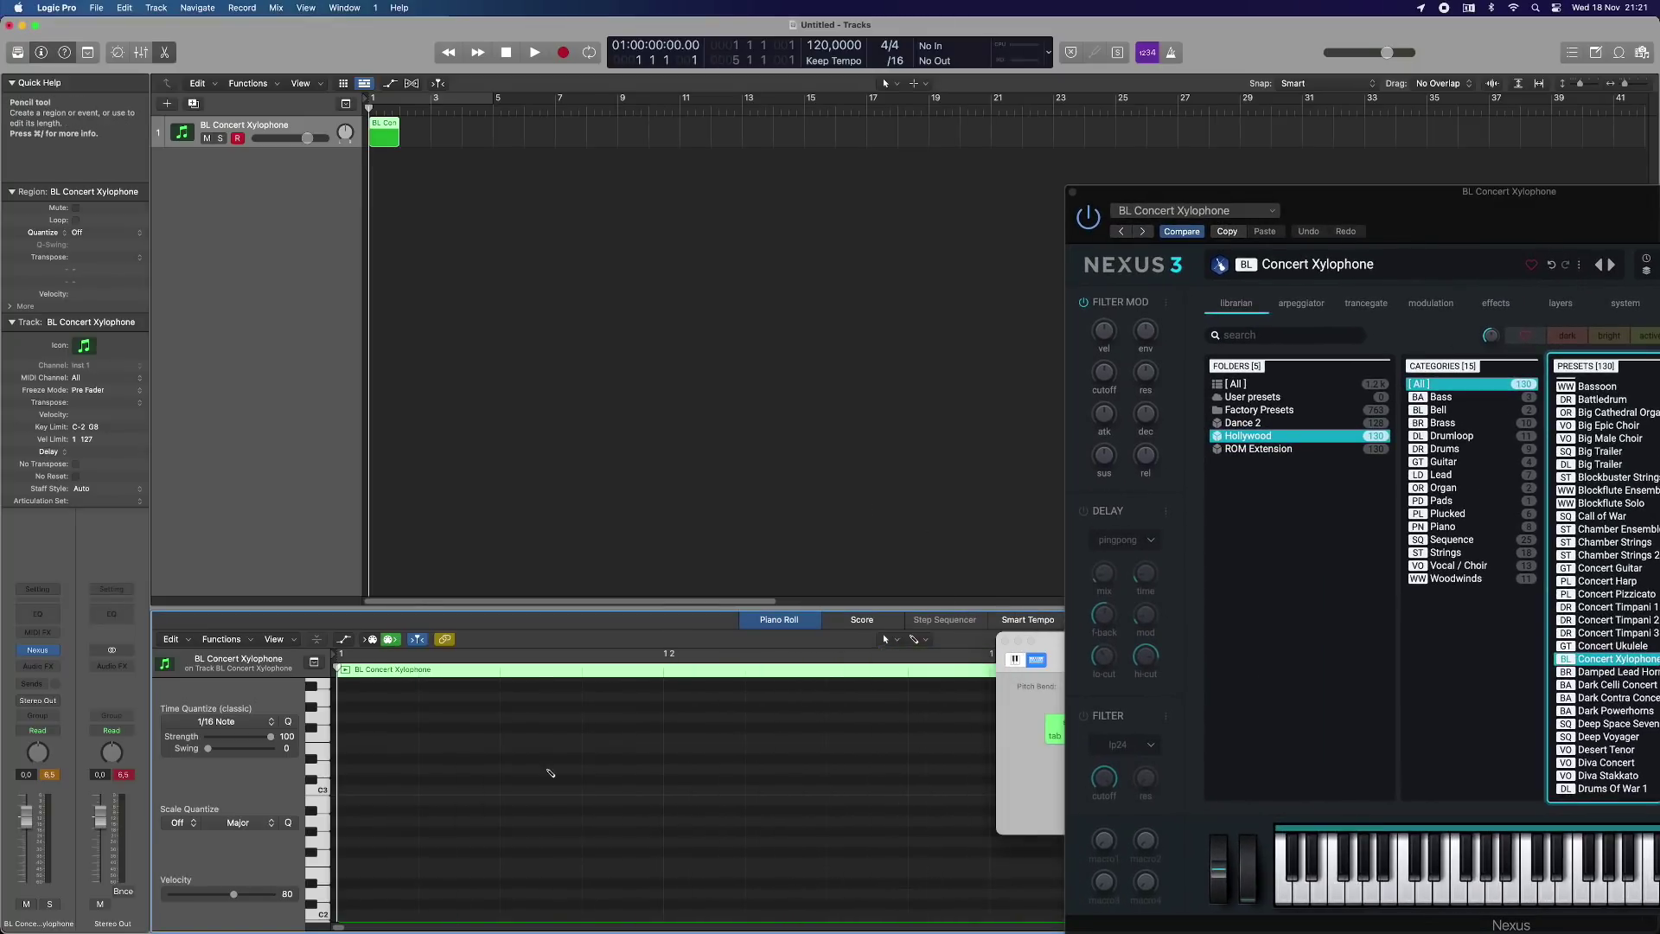
Step: Draw a four-note chord from C3 downward, repeated four times across the region
{"action": "left_click", "coordinate": [361, 793]}
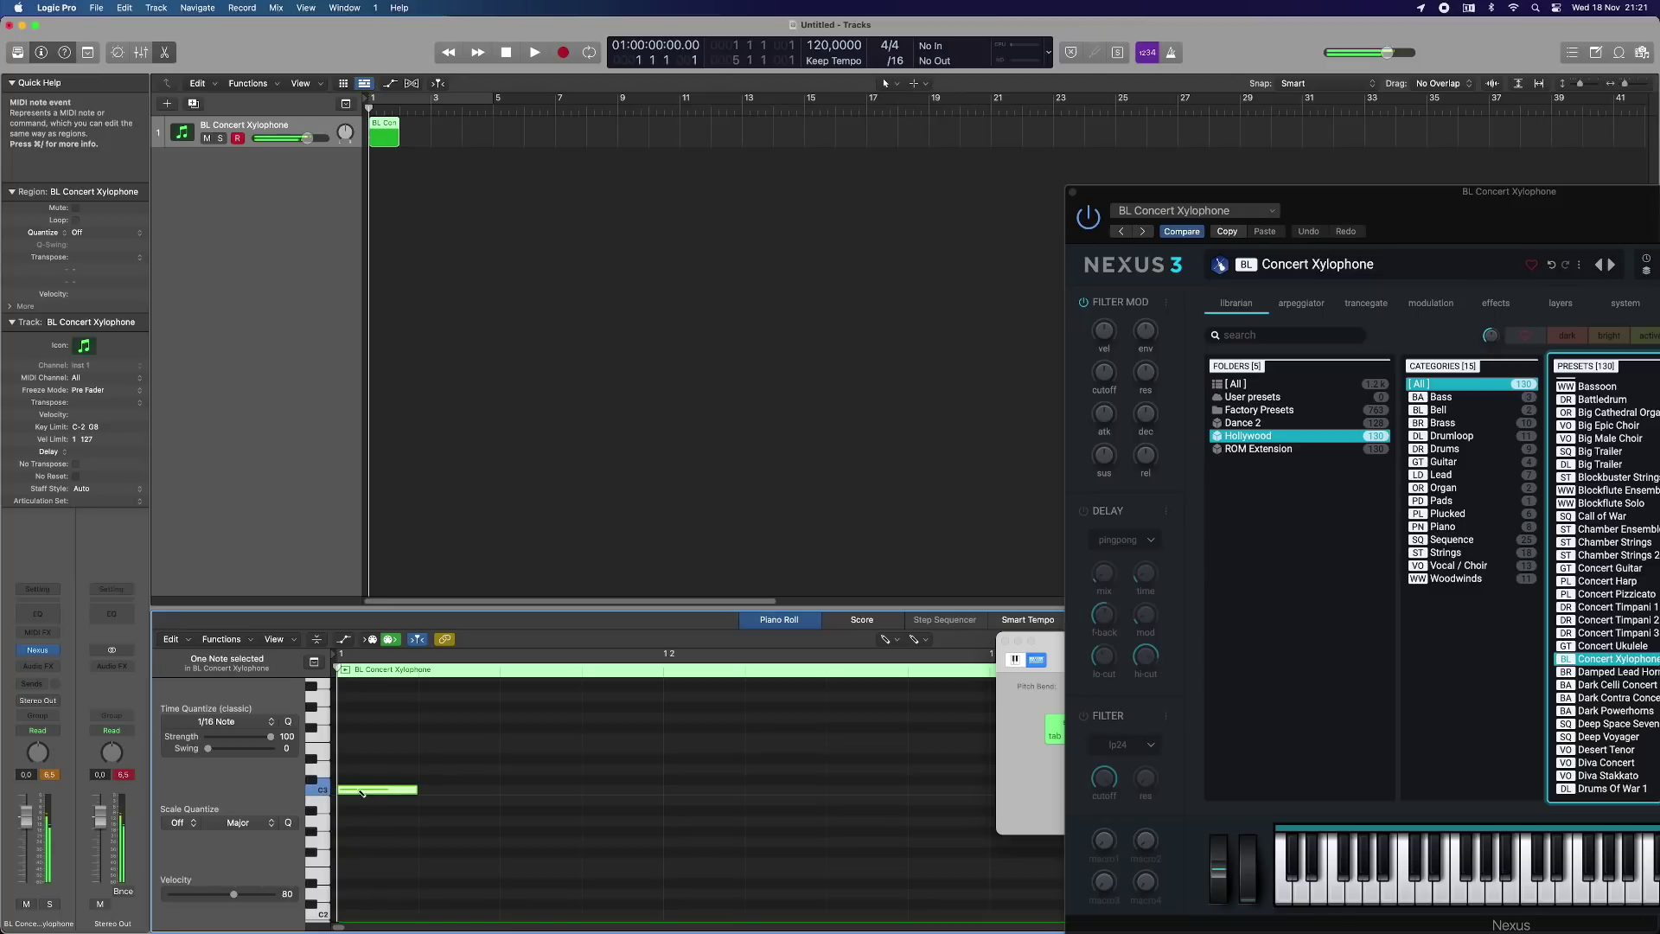
{"action": "left_click", "coordinate": [519, 793]}
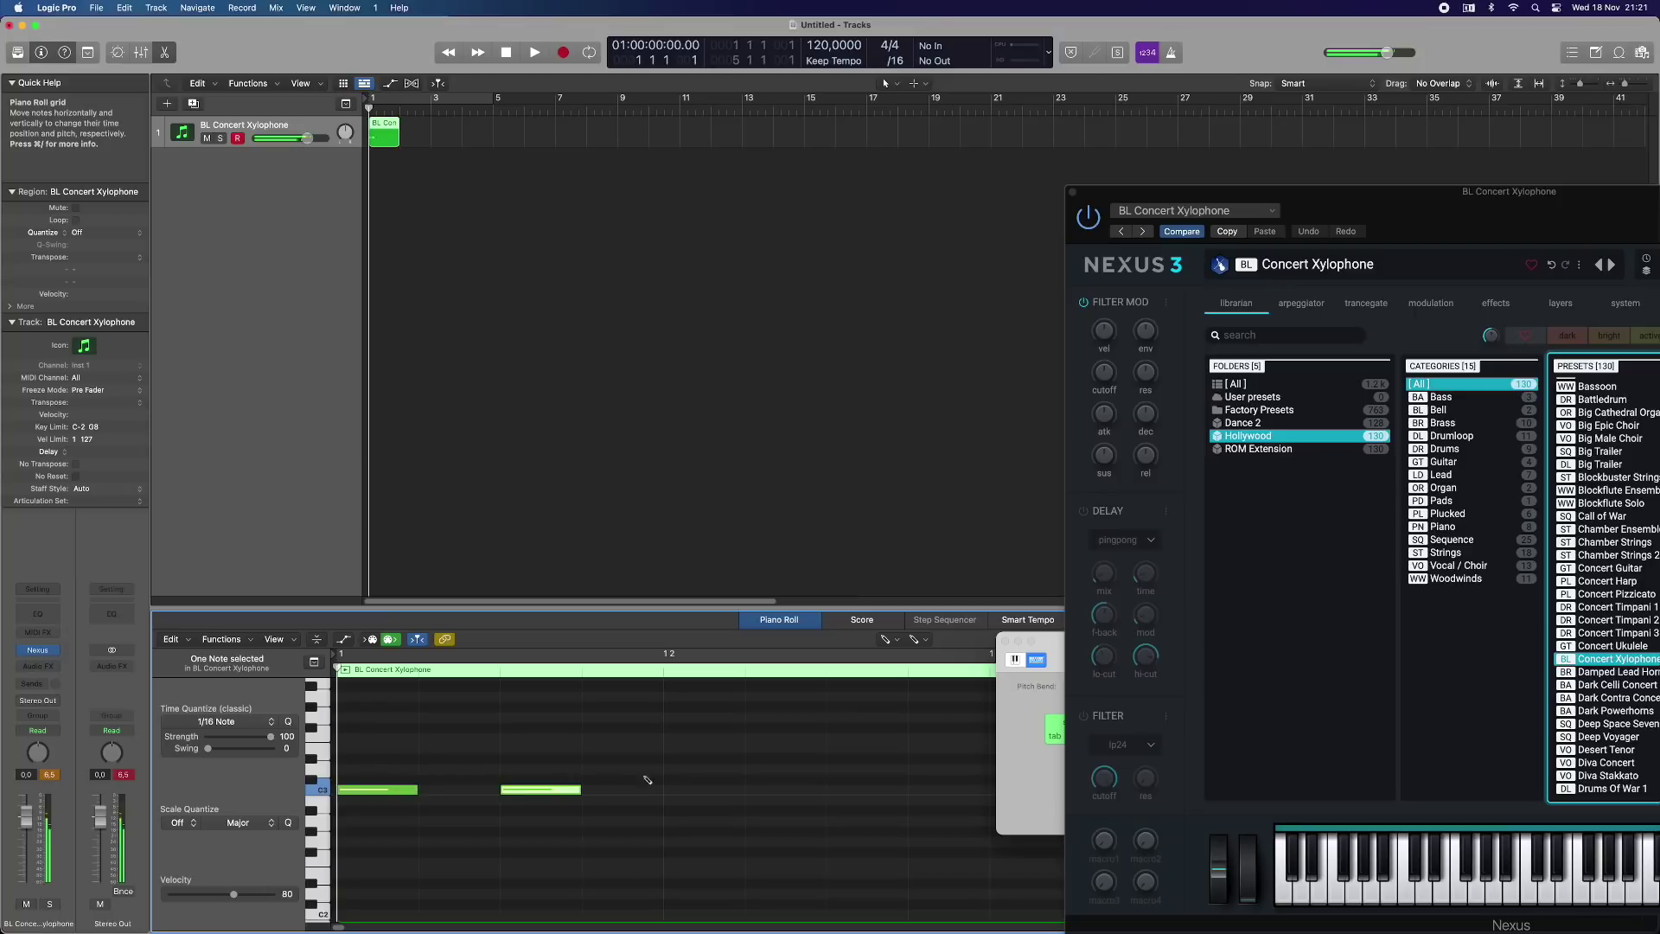
{"action": "left_click", "coordinate": [681, 793]}
{"action": "left_click", "coordinate": [839, 793]}
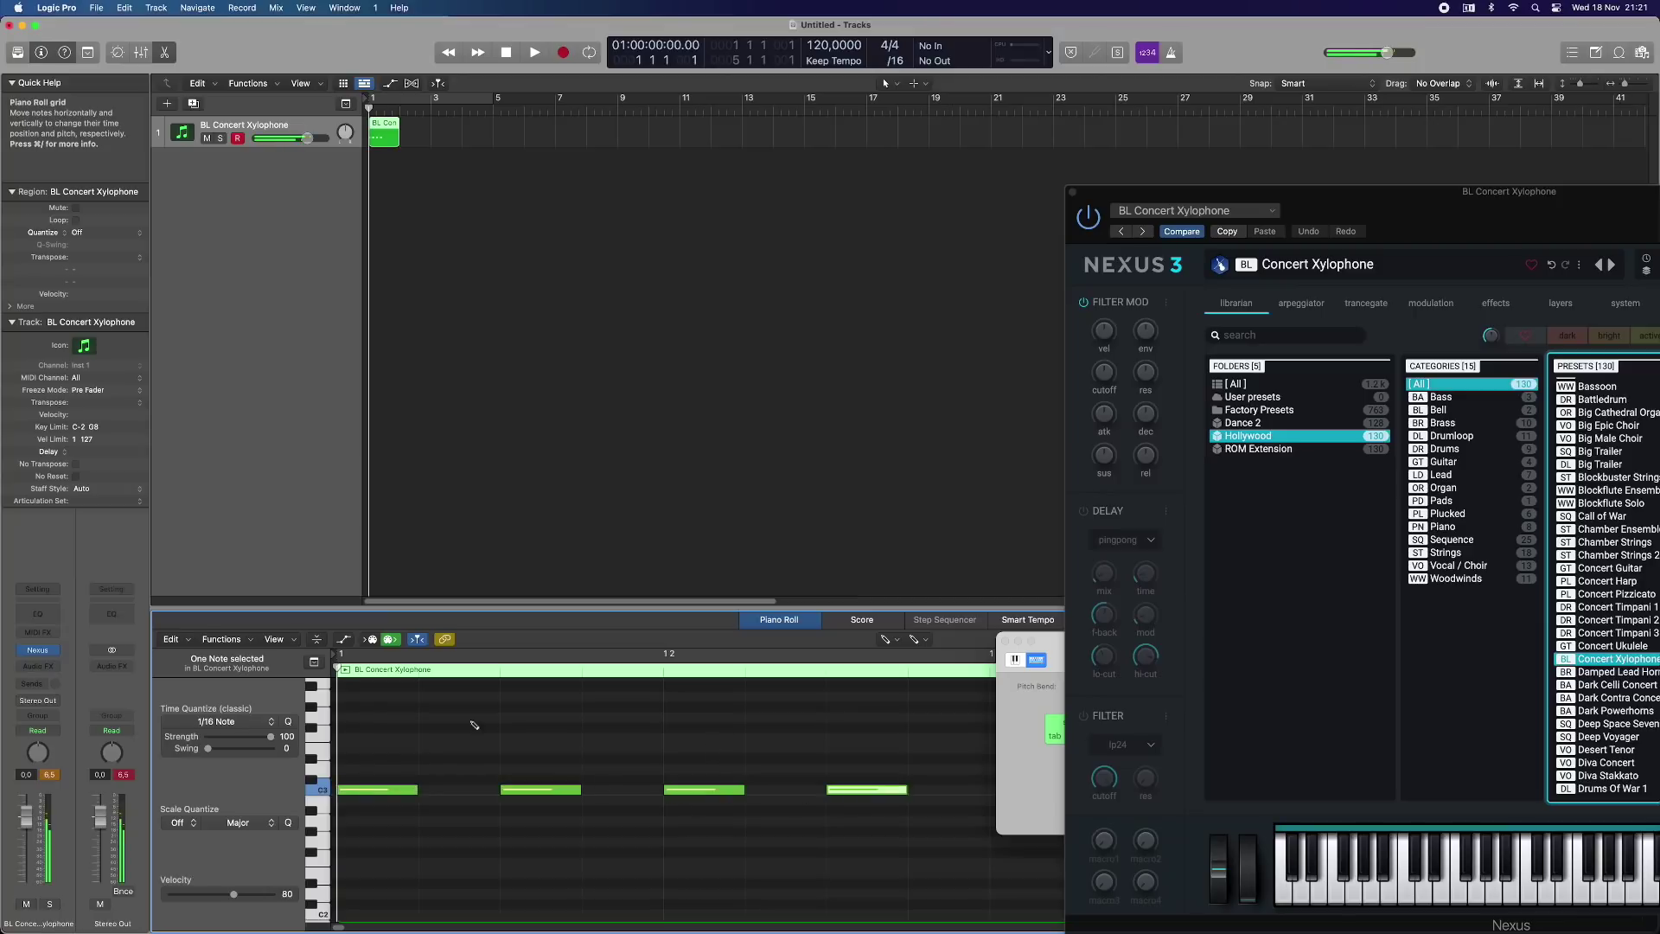
{"action": "left_click", "coordinate": [352, 834]}
{"action": "left_click", "coordinate": [511, 832]}
{"action": "left_click", "coordinate": [671, 831]}
{"action": "left_click", "coordinate": [839, 832]}
{"action": "left_click", "coordinate": [355, 873]}
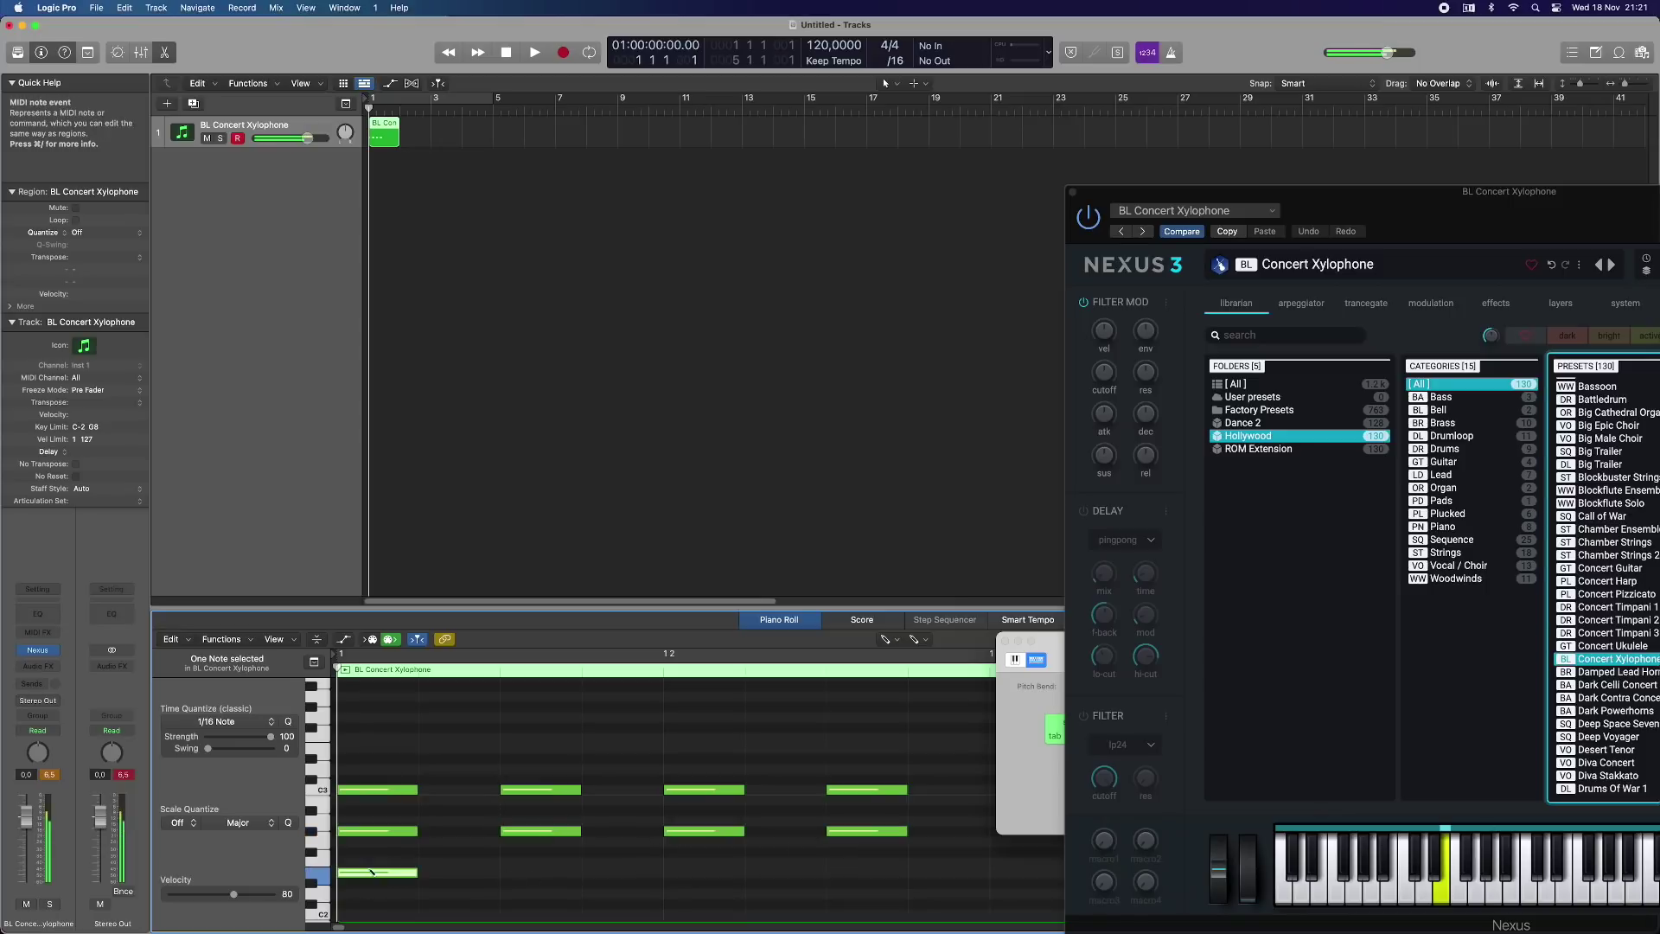
{"action": "left_click", "coordinate": [511, 872]}
{"action": "left_click", "coordinate": [671, 873]}
{"action": "left_click", "coordinate": [843, 873]}
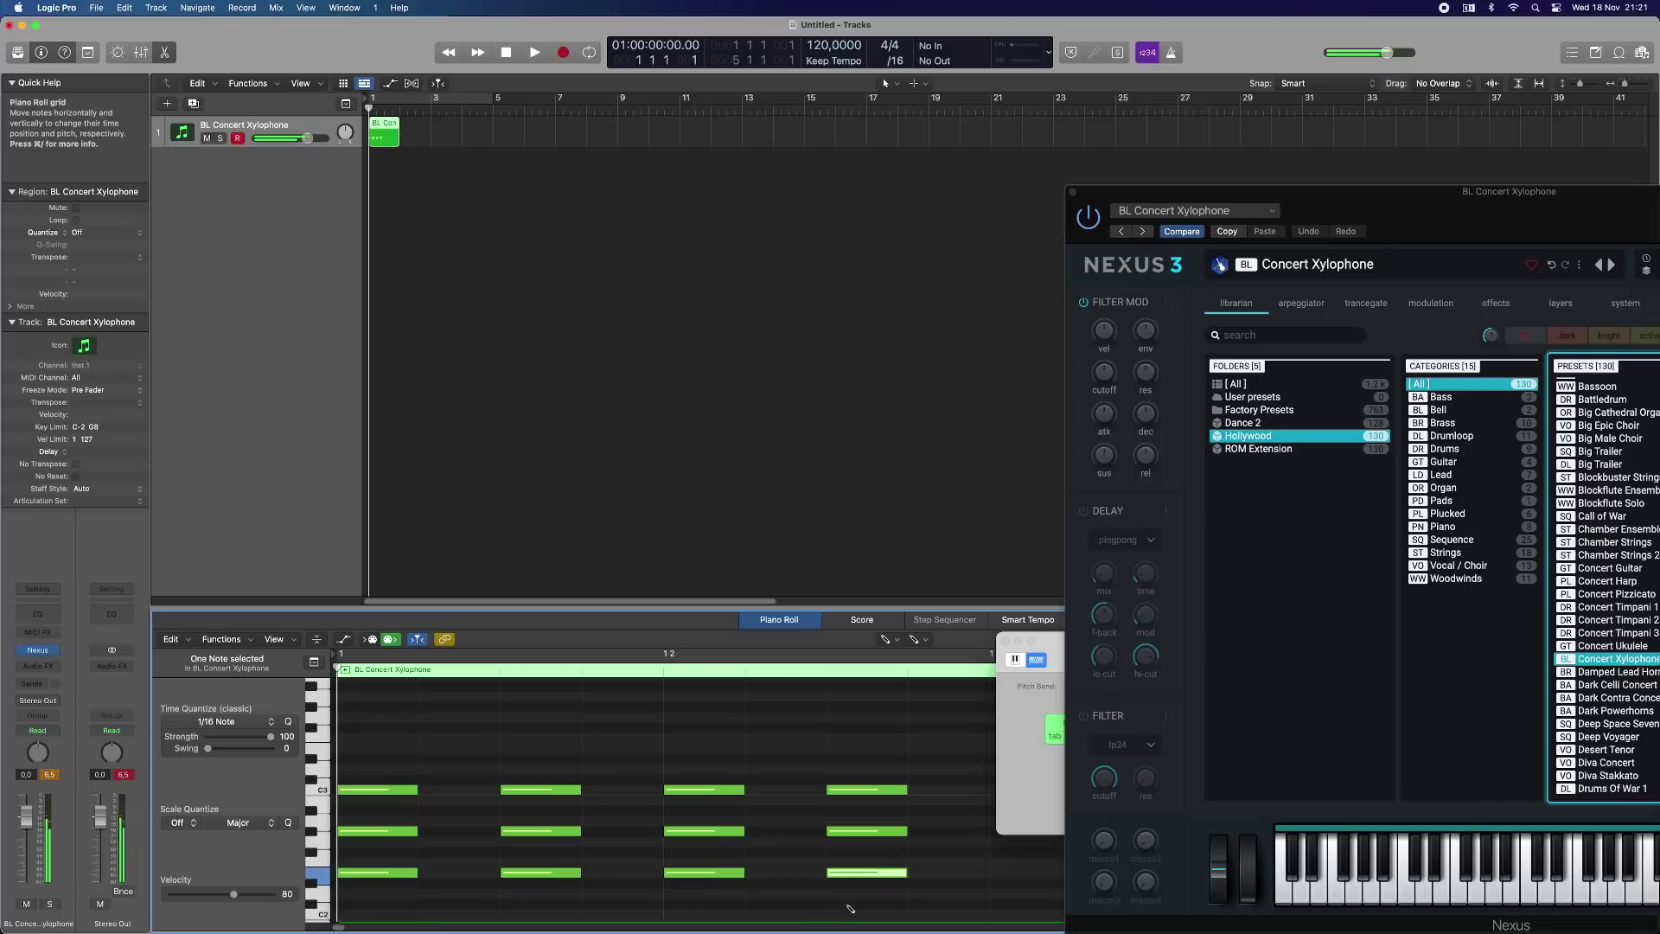
{"action": "left_click", "coordinate": [849, 895]}
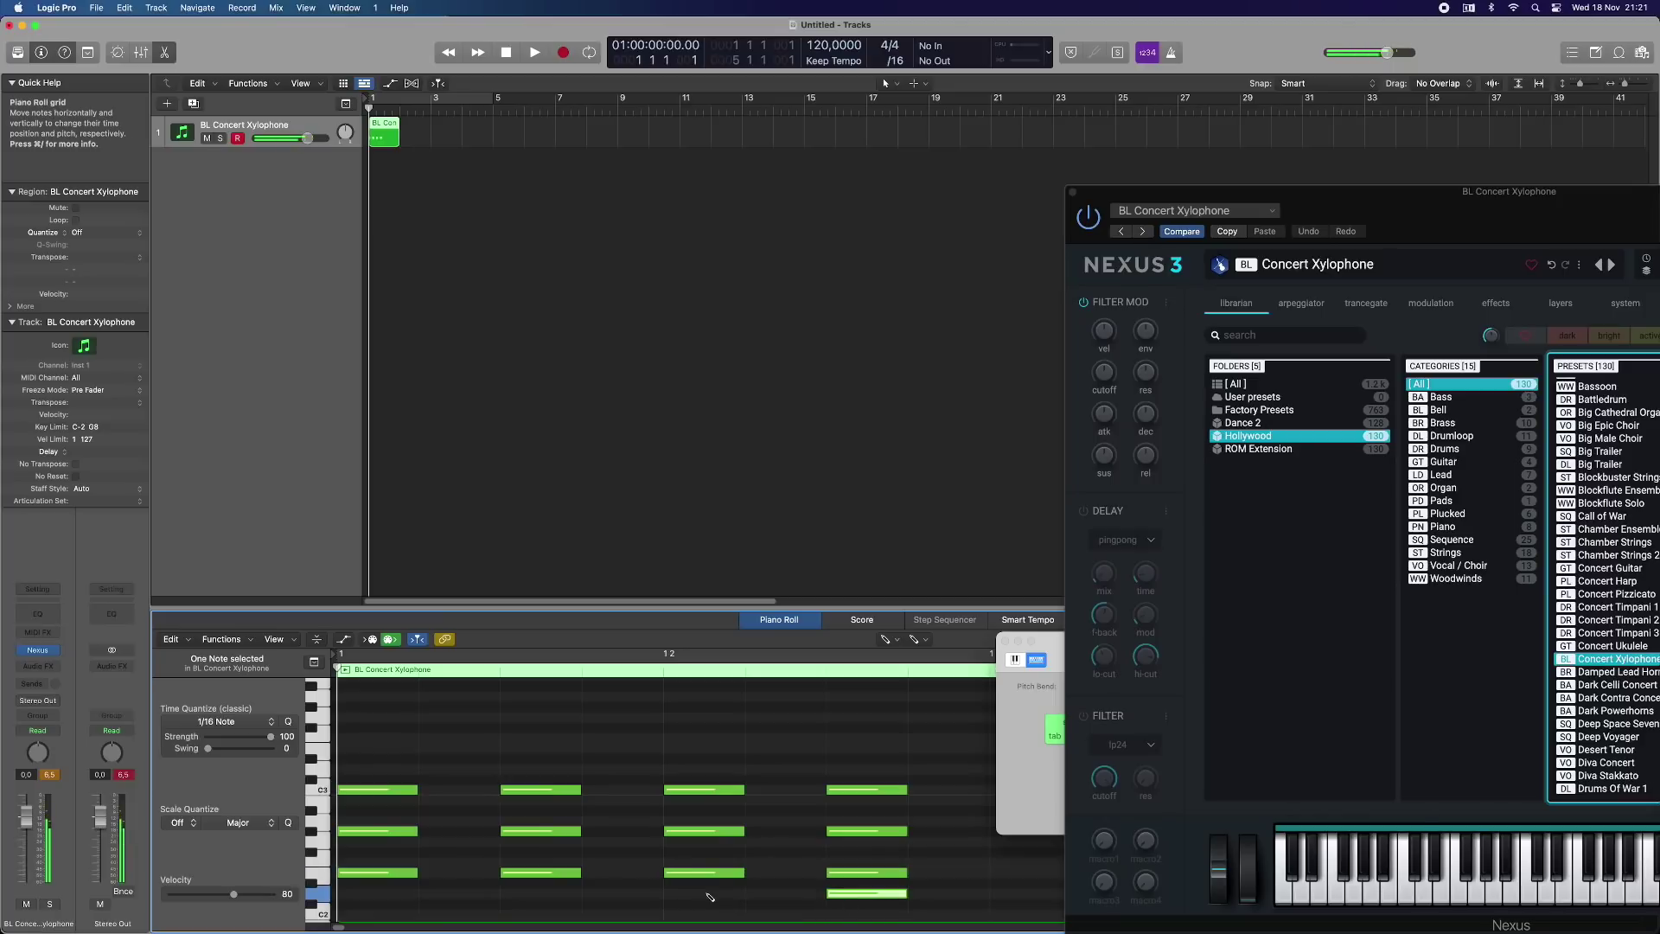
{"action": "left_click", "coordinate": [692, 894]}
{"action": "left_click", "coordinate": [536, 894]}
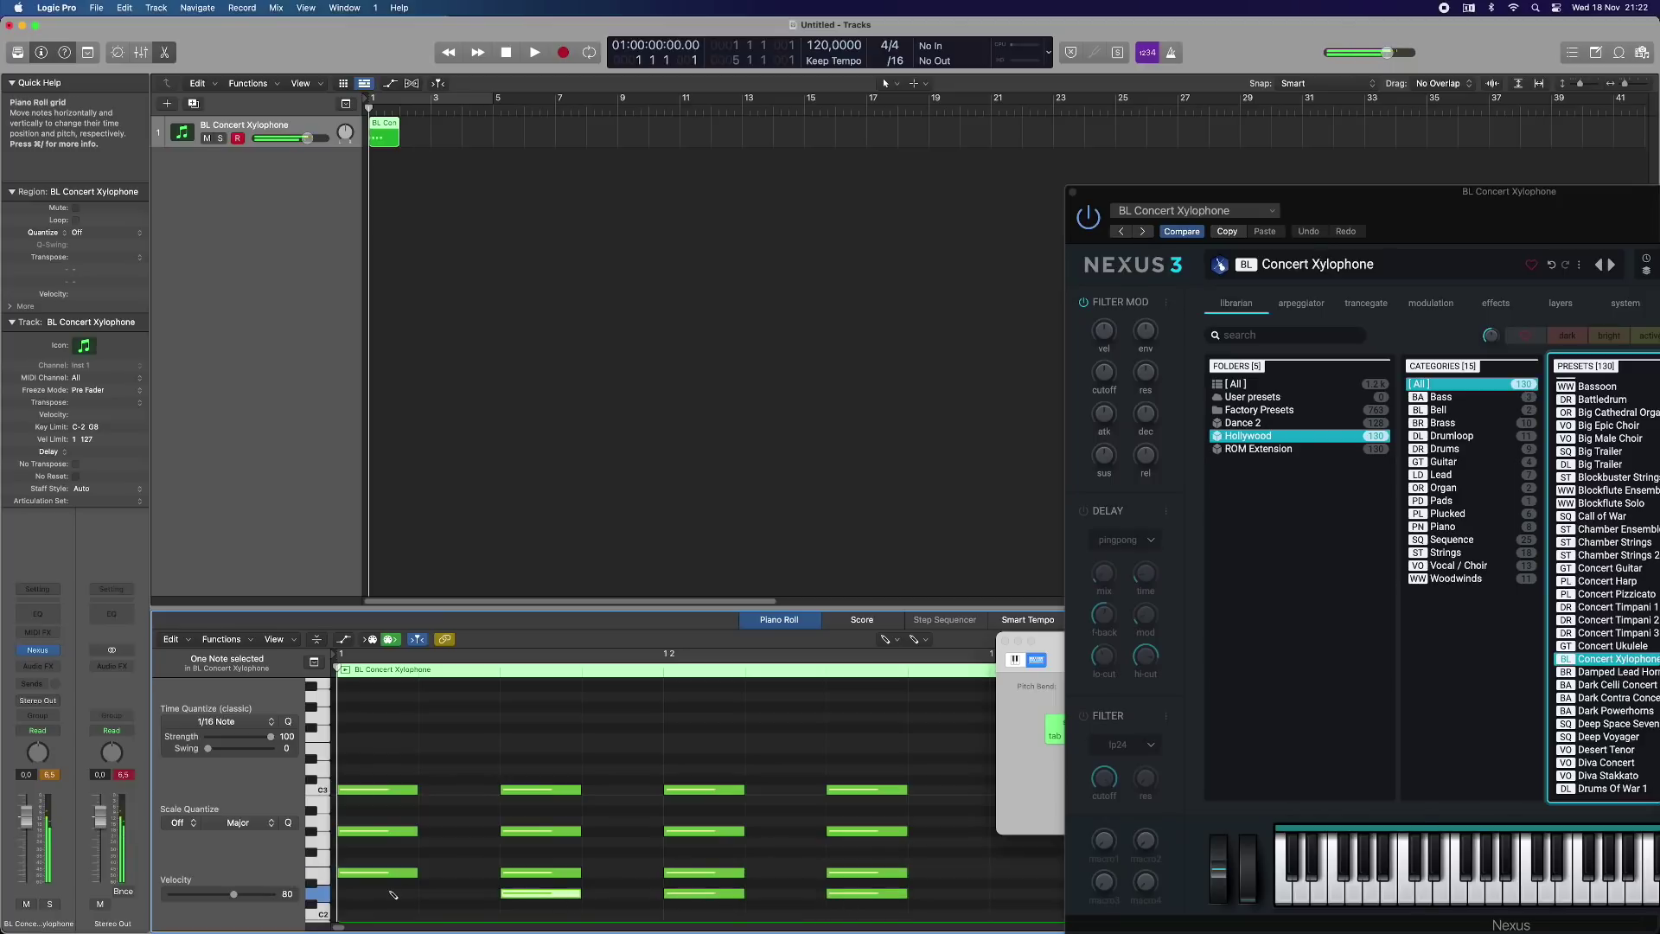
{"action": "left_click", "coordinate": [393, 895]}
Step: Play back the chord pattern, then move Nexus aside and the Performance Meter near the top
{"action": "key", "text": "space"}
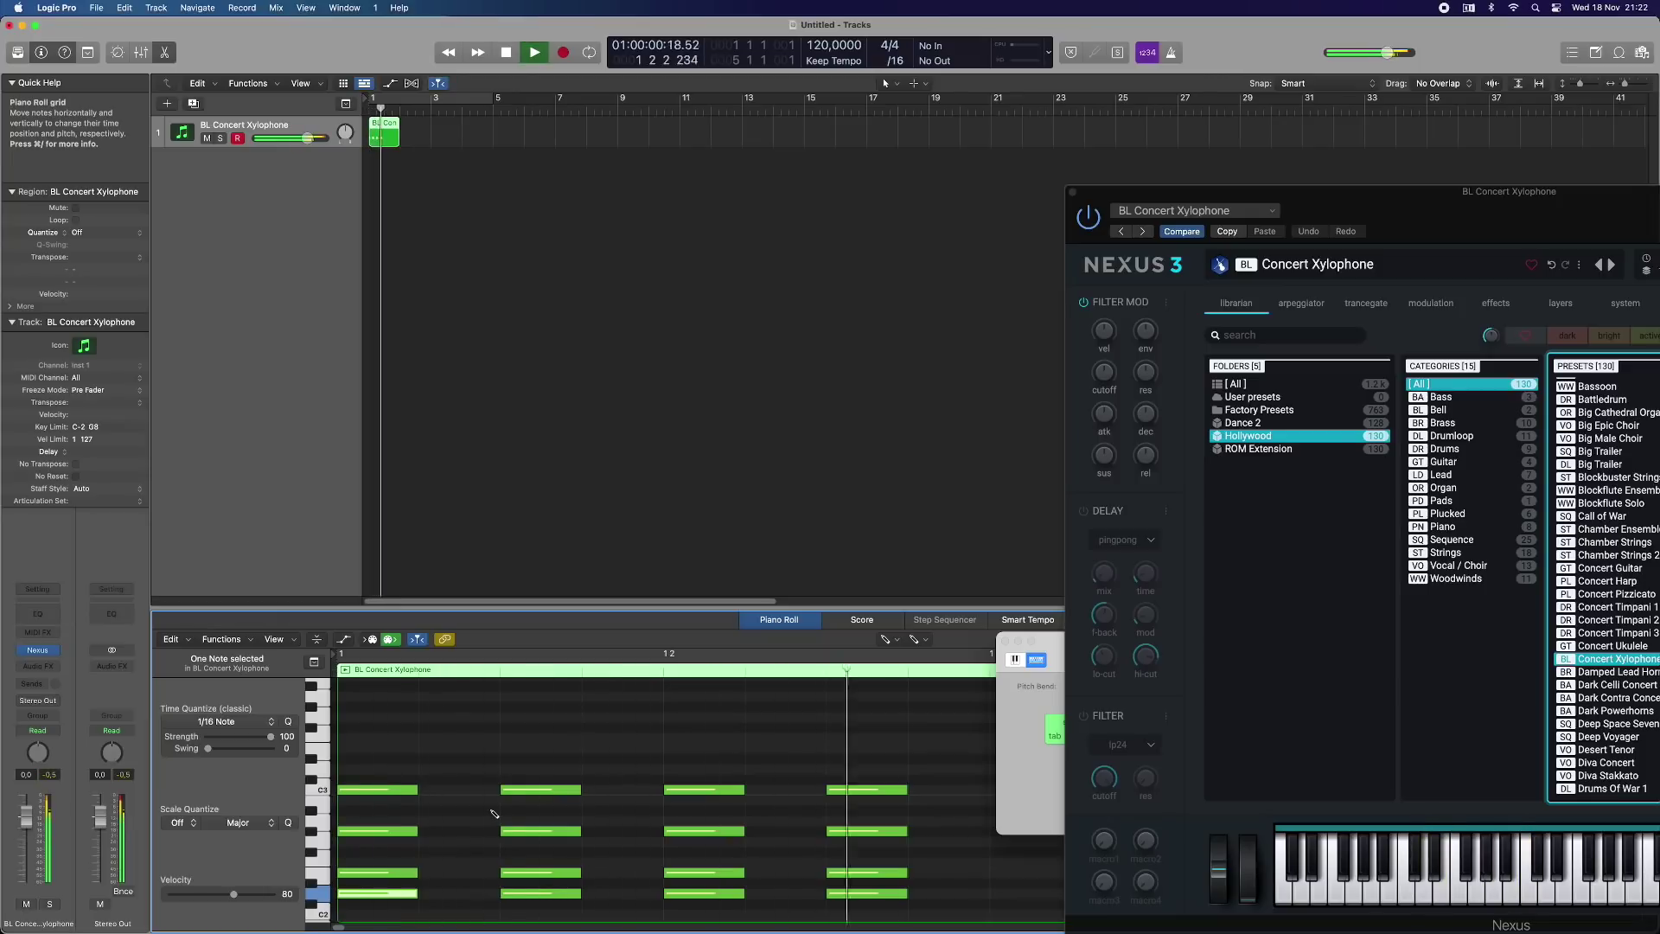
{"action": "key", "text": "space"}
{"action": "left_click_drag", "start_coordinate": [1110, 192], "coordinate": [1270, 624]}
{"action": "left_click_drag", "start_coordinate": [1232, 442], "coordinate": [1235, 195]}
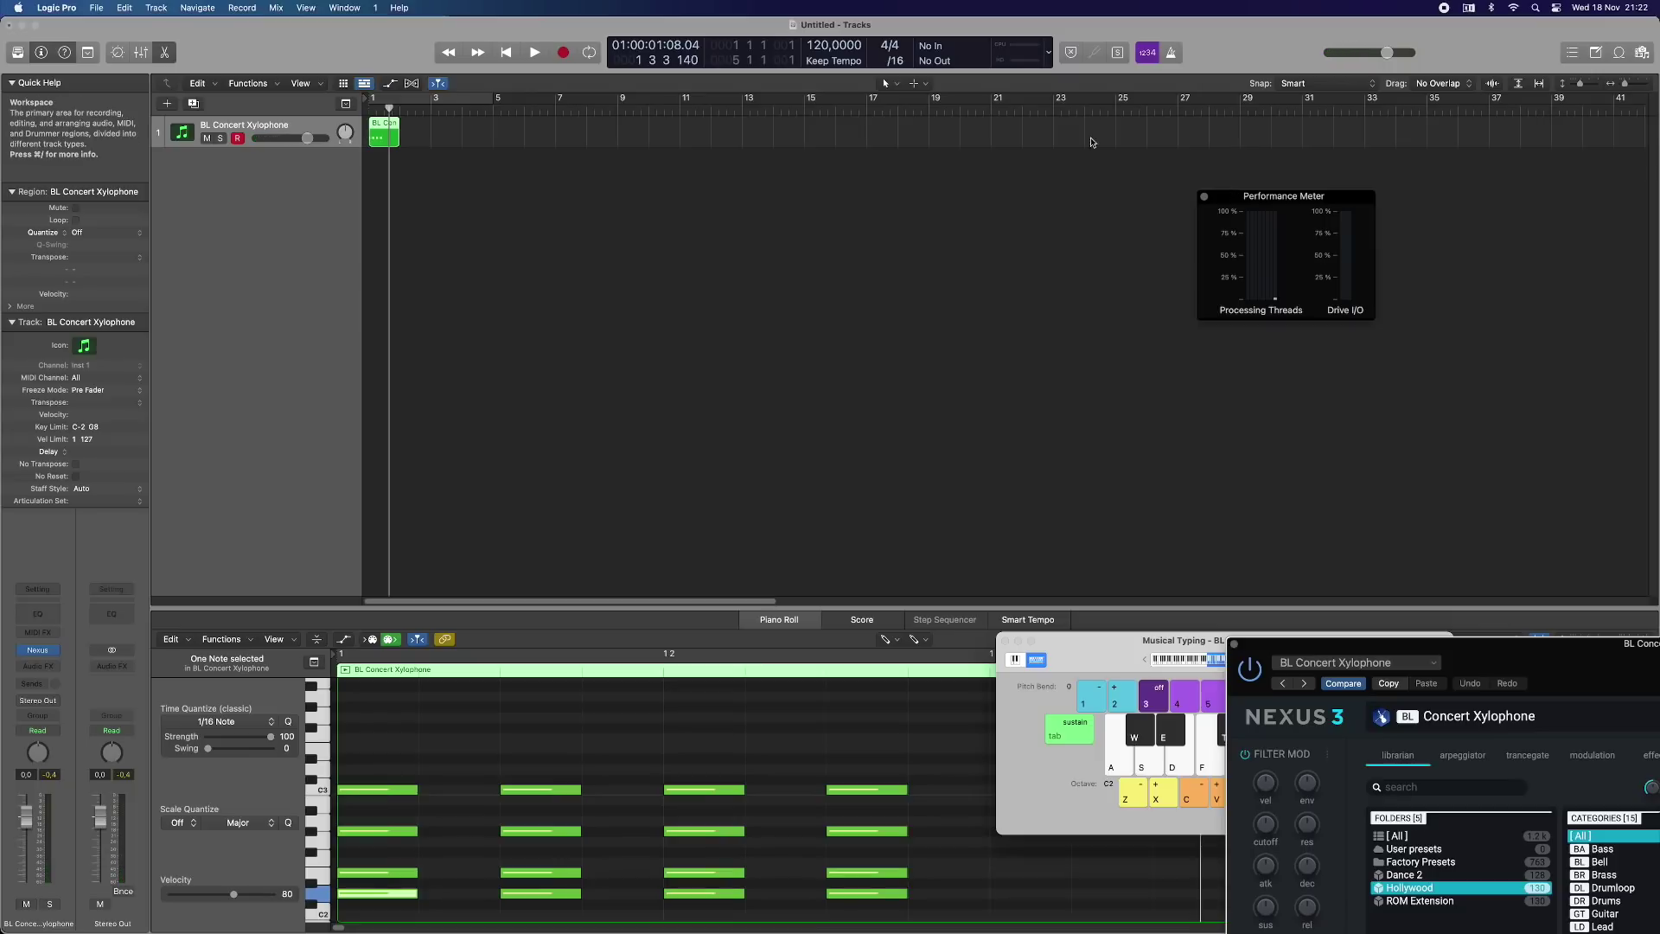
Step: Set a cycle over bars 1 to 5 and play the xylophone region
{"action": "left_click", "coordinate": [1017, 176]}
{"action": "key", "text": "space"}
{"action": "key", "text": "space"}
{"action": "left_click_drag", "start_coordinate": [373, 100], "coordinate": [488, 107]}
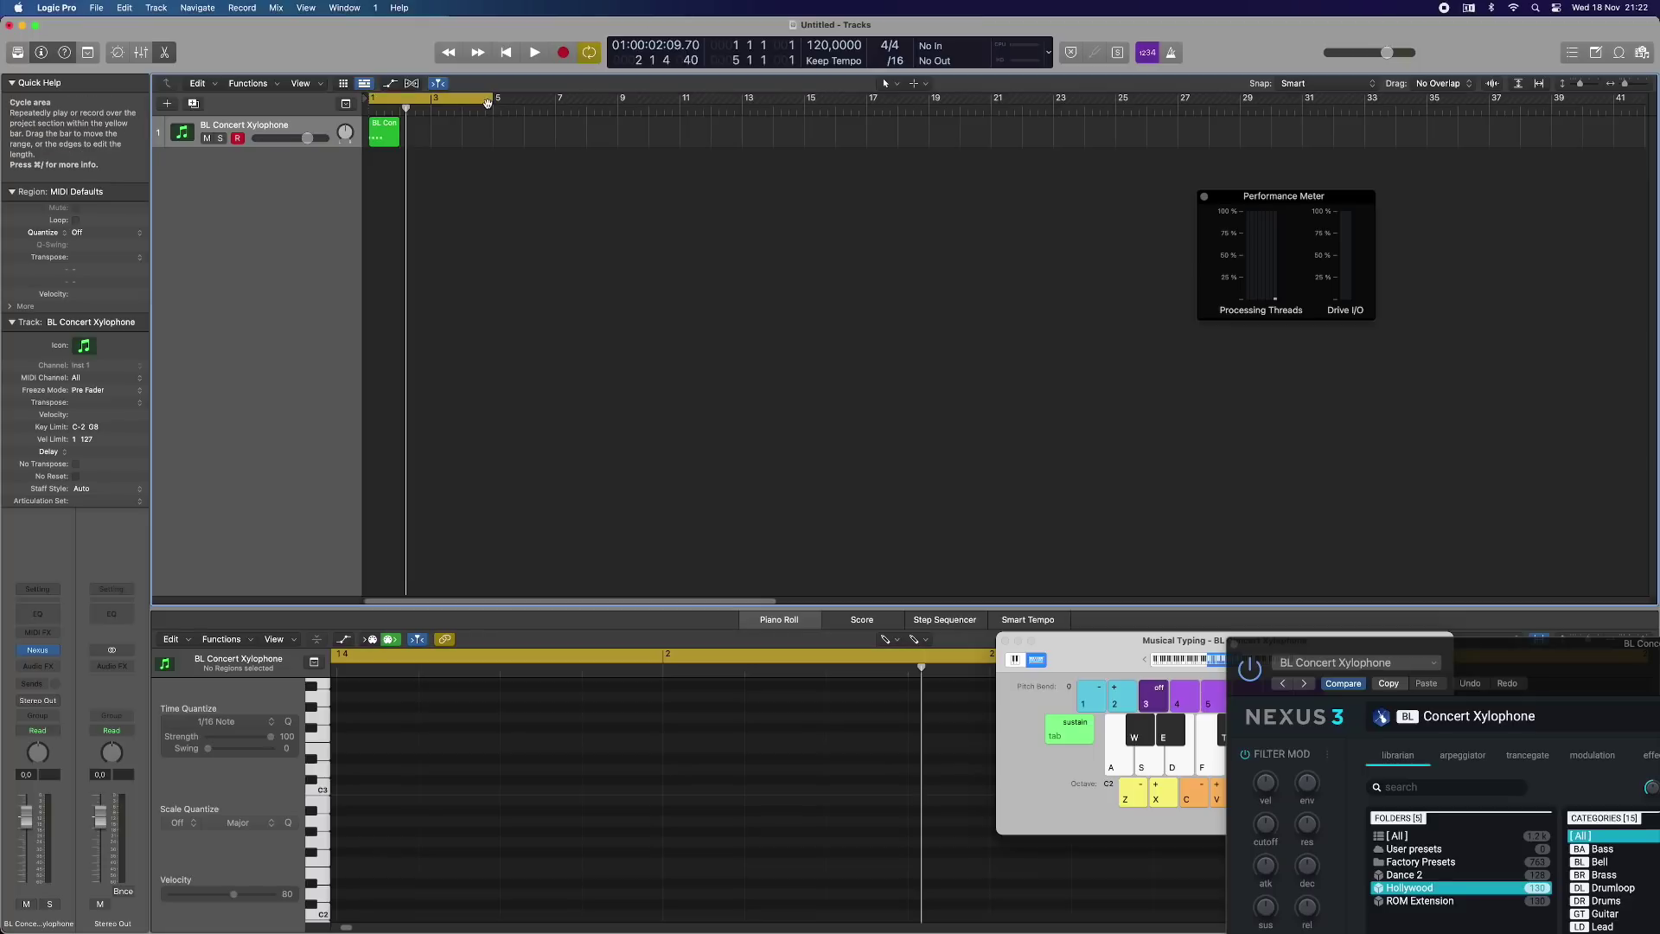
{"action": "key", "text": "space"}
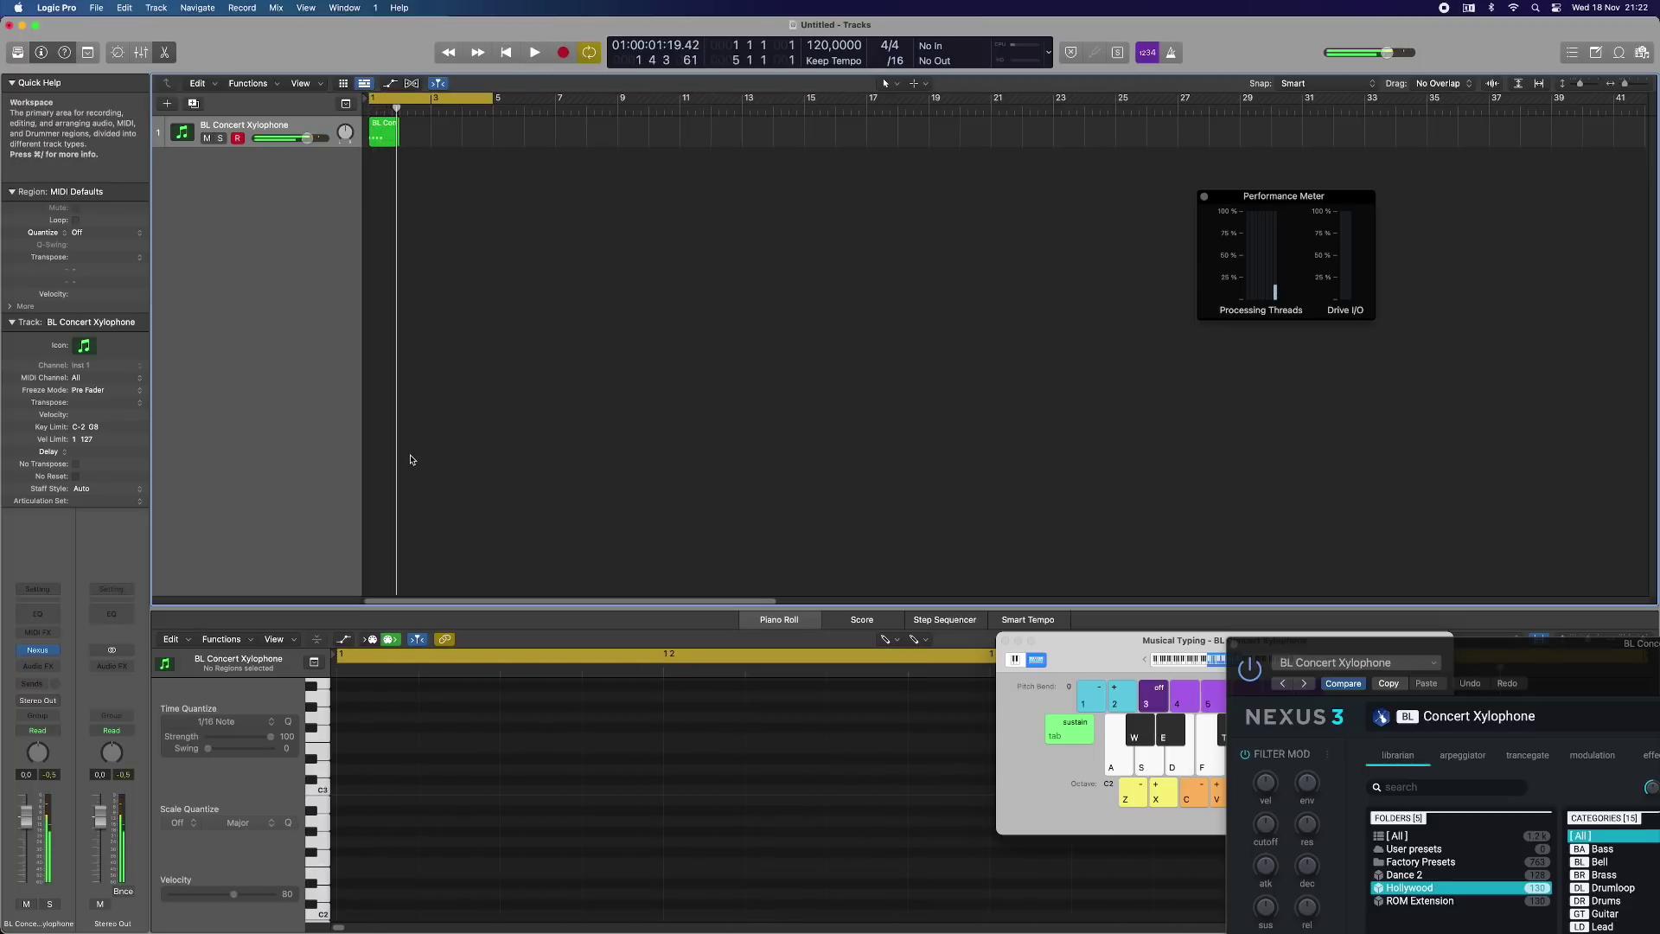
Step: Add several low notes below C2 at bar 1 of the xylophone region
{"action": "left_click", "coordinate": [383, 131]}
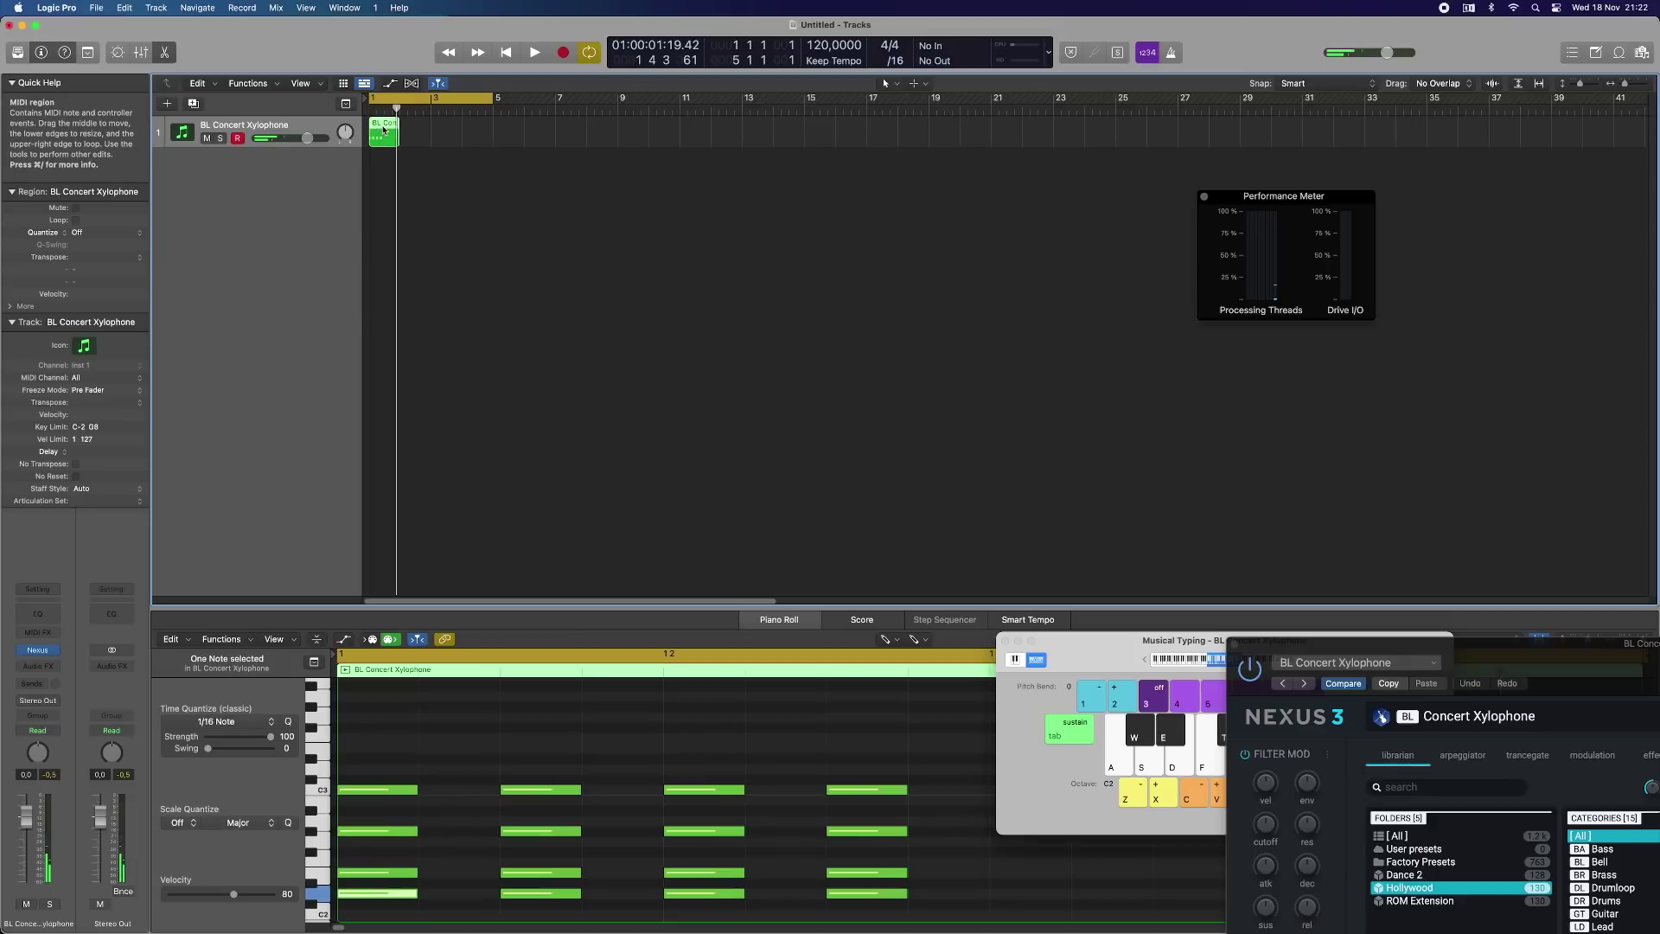
{"action": "scroll", "coordinate": [460, 759], "scroll_direction": "down", "scroll_amount": 3}
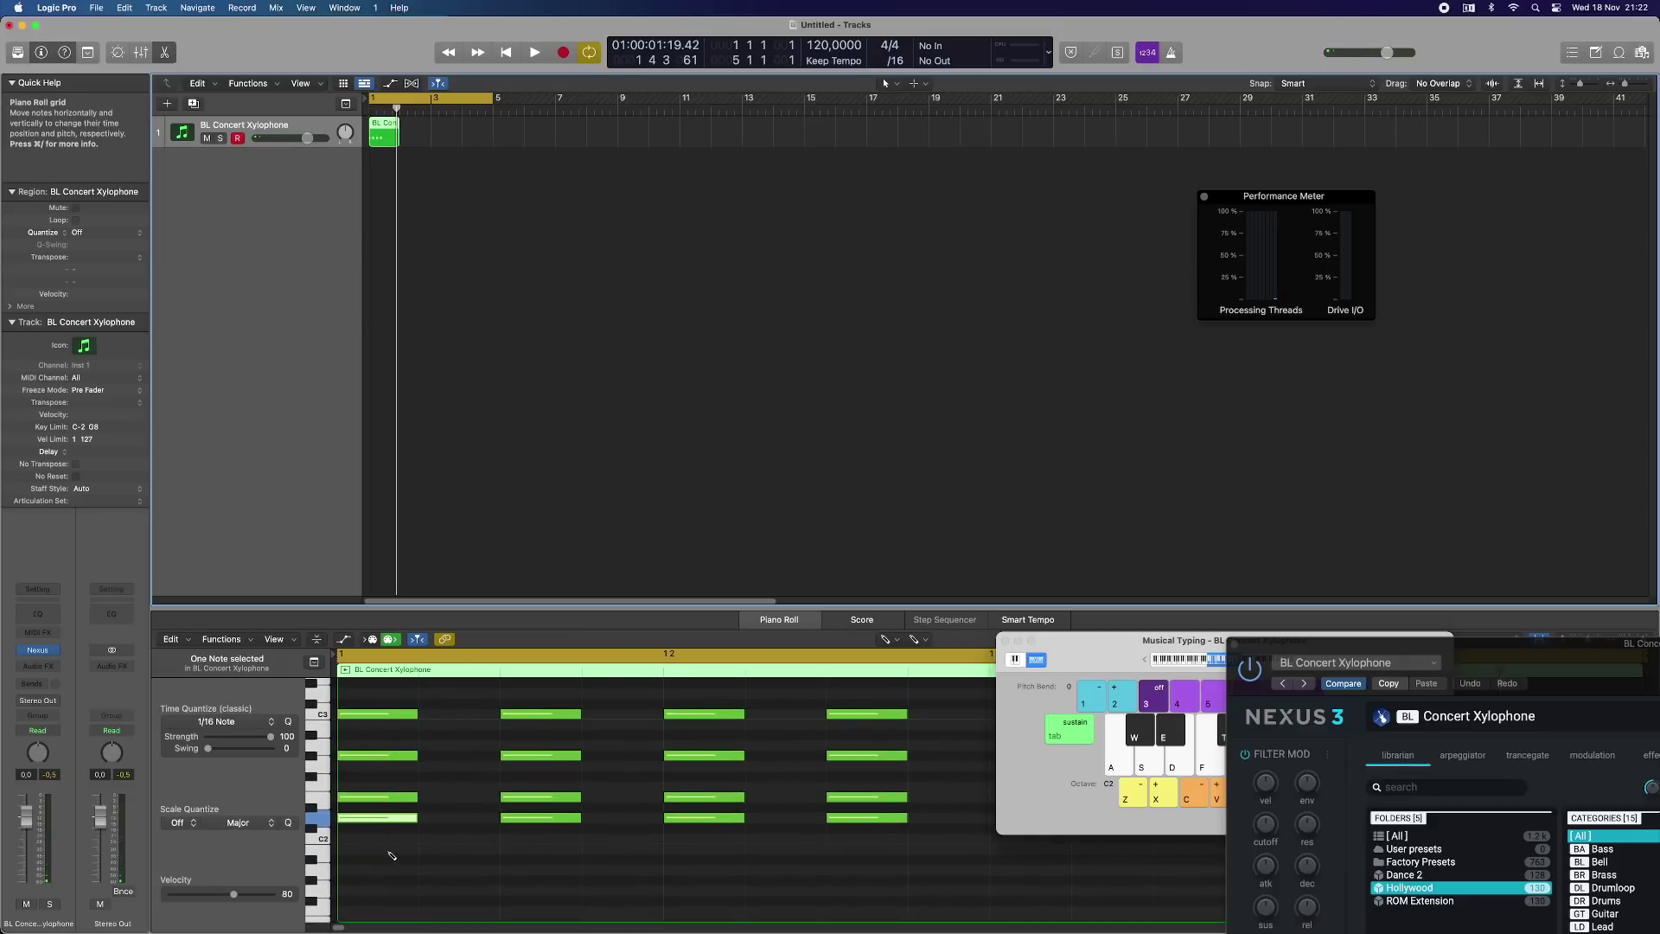
{"action": "left_click", "coordinate": [362, 850]}
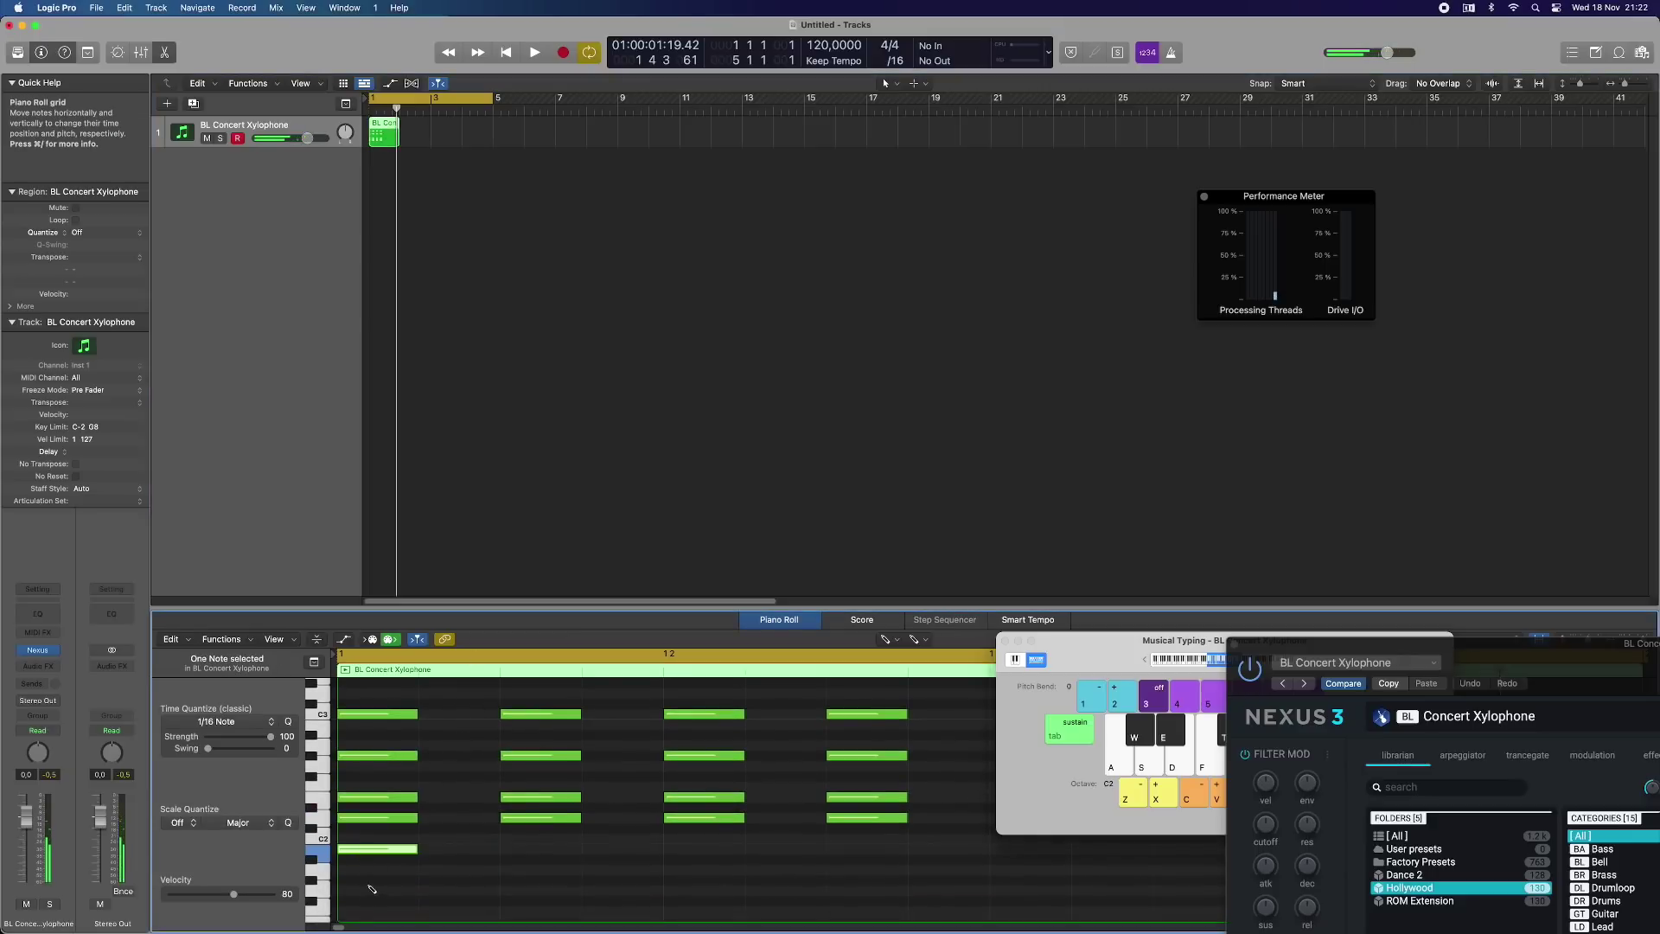
{"action": "left_click", "coordinate": [372, 881]}
{"action": "scroll", "coordinate": [377, 915], "scroll_direction": "down", "scroll_amount": 2}
{"action": "left_click", "coordinate": [372, 873]}
{"action": "scroll", "coordinate": [370, 902], "scroll_direction": "down", "scroll_amount": 2}
{"action": "left_click", "coordinate": [371, 901]}
{"action": "scroll", "coordinate": [374, 899], "scroll_direction": "down", "scroll_amount": 3}
{"action": "left_click", "coordinate": [376, 877]}
Step: Shorten the cycle to bar 1 only, play it, and switch to Activity Monitor
{"action": "left_click_drag", "start_coordinate": [490, 101], "coordinate": [374, 113]}
{"action": "key", "text": "space"}
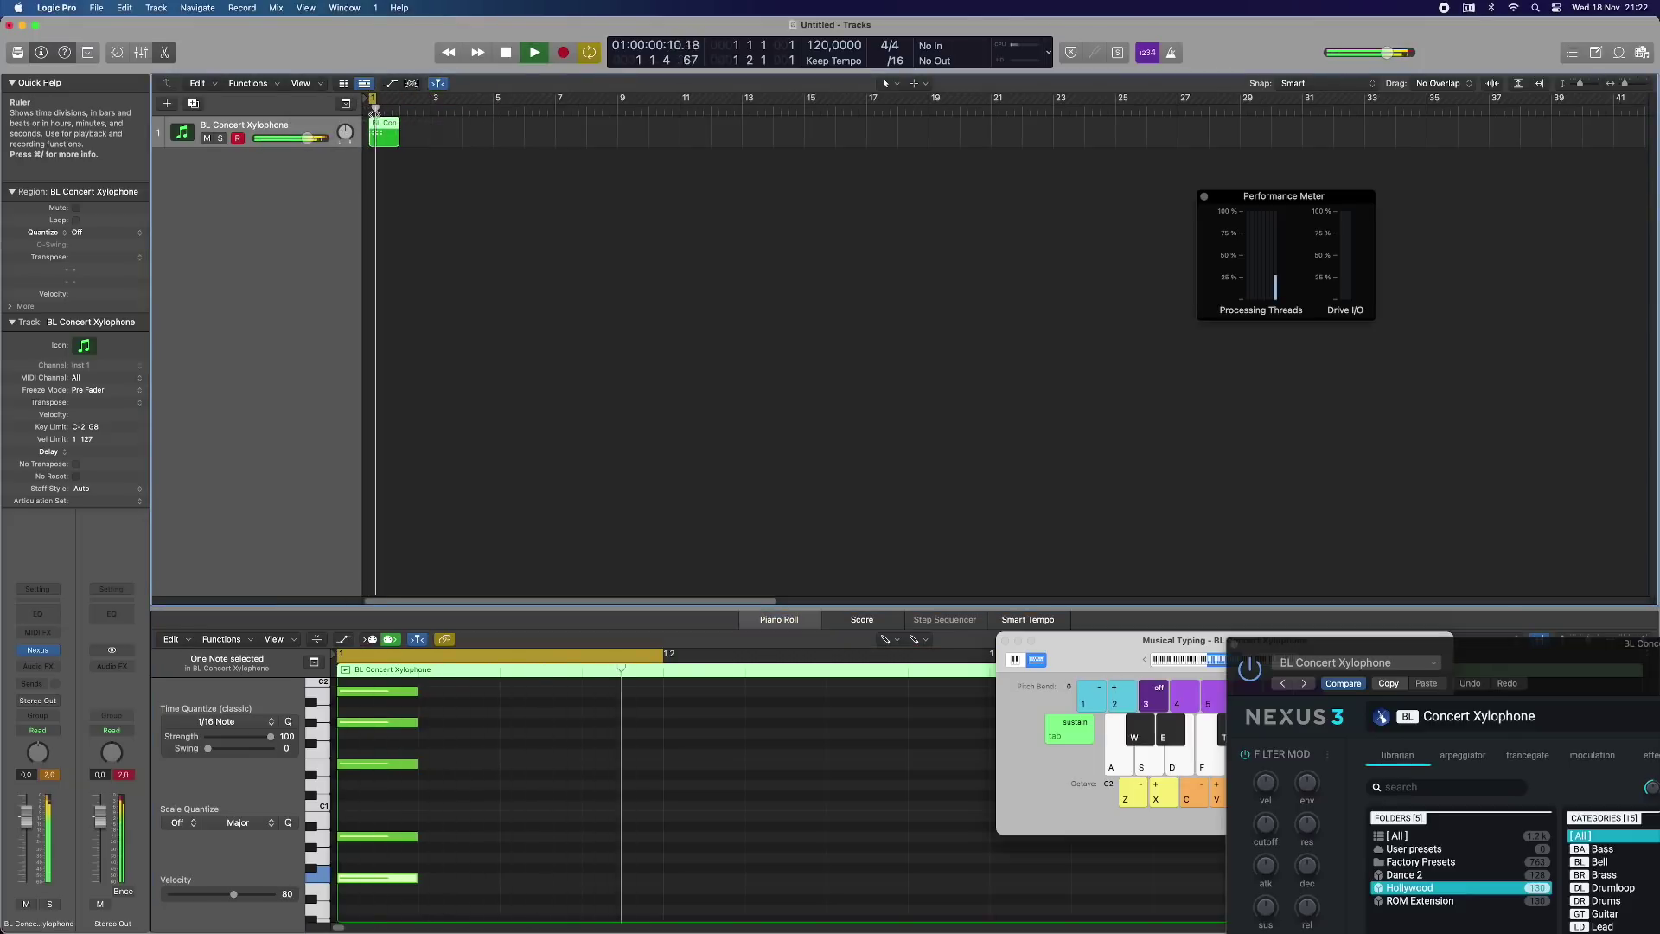
{"action": "key", "text": "space"}
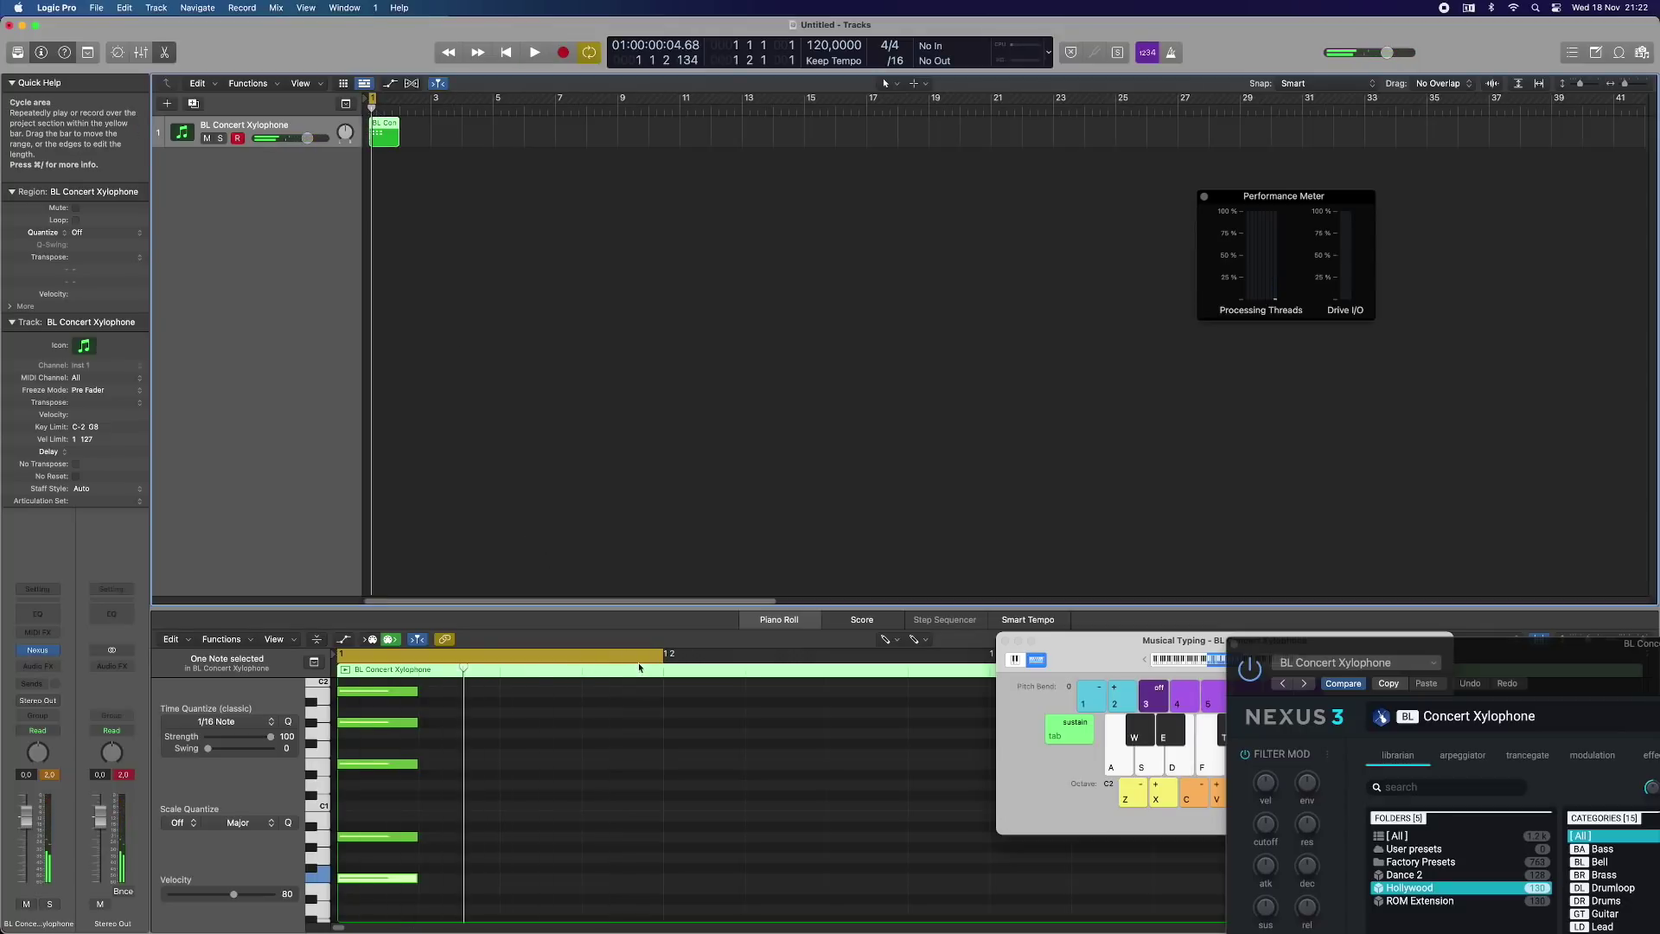
{"action": "key", "text": "space"}
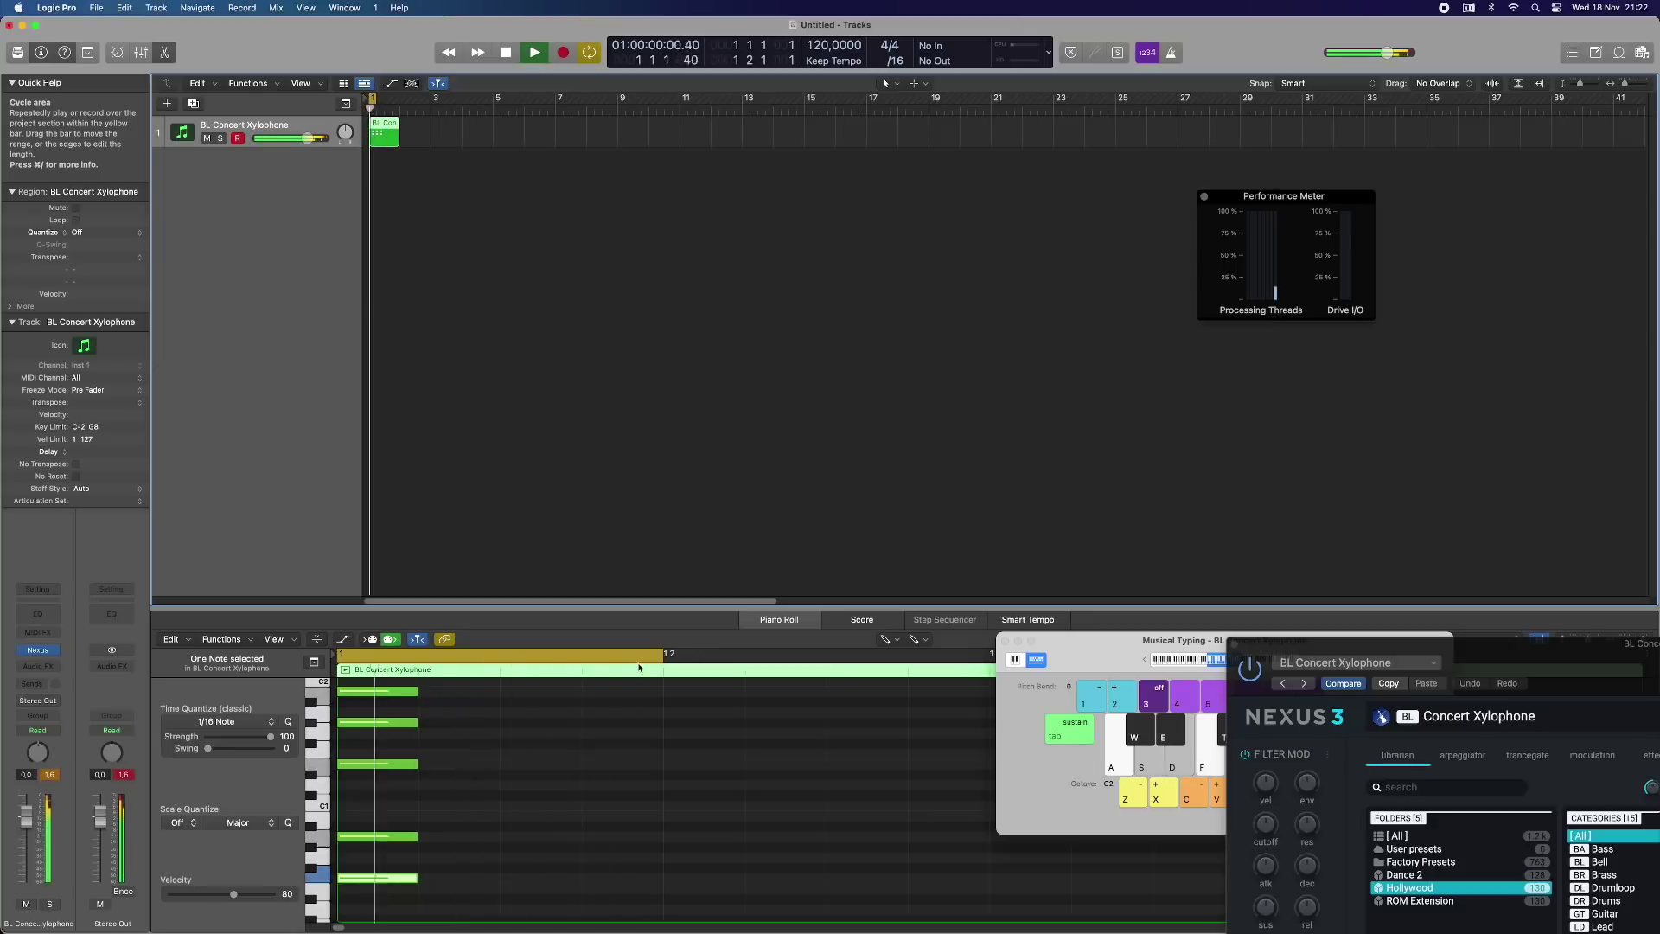
{"action": "key", "text": "super+Tab"}
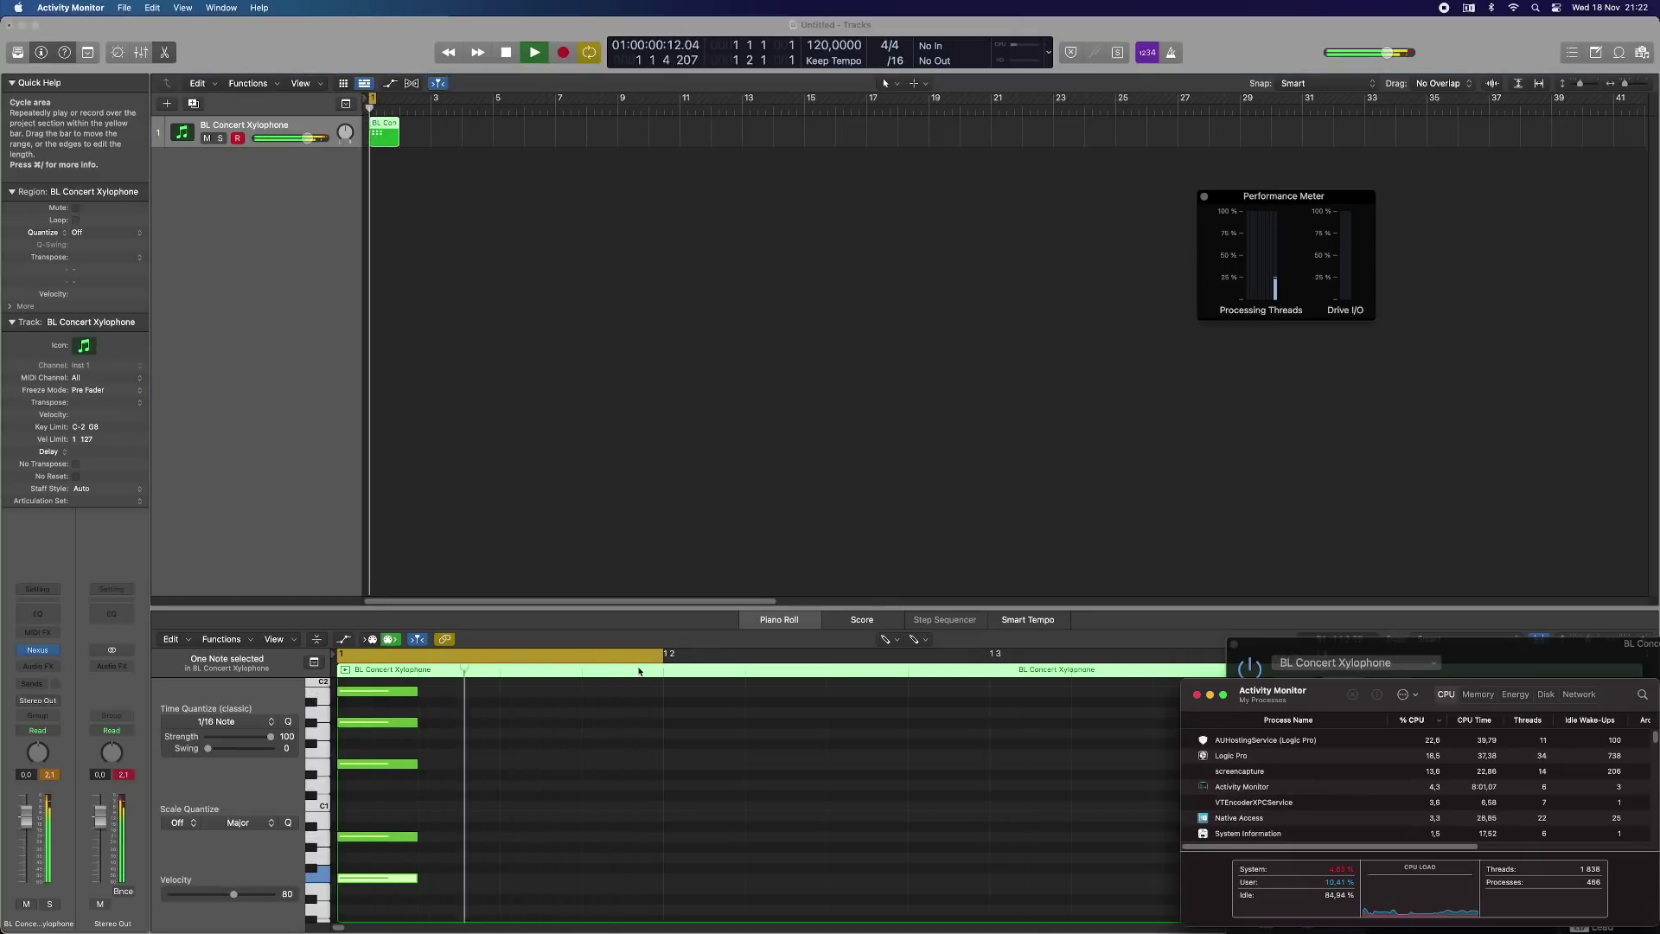
Step: Mute the system sound while AUHostingService tops the CPU list at about 38%
{"action": "key", "text": "XF86AudioMute"}
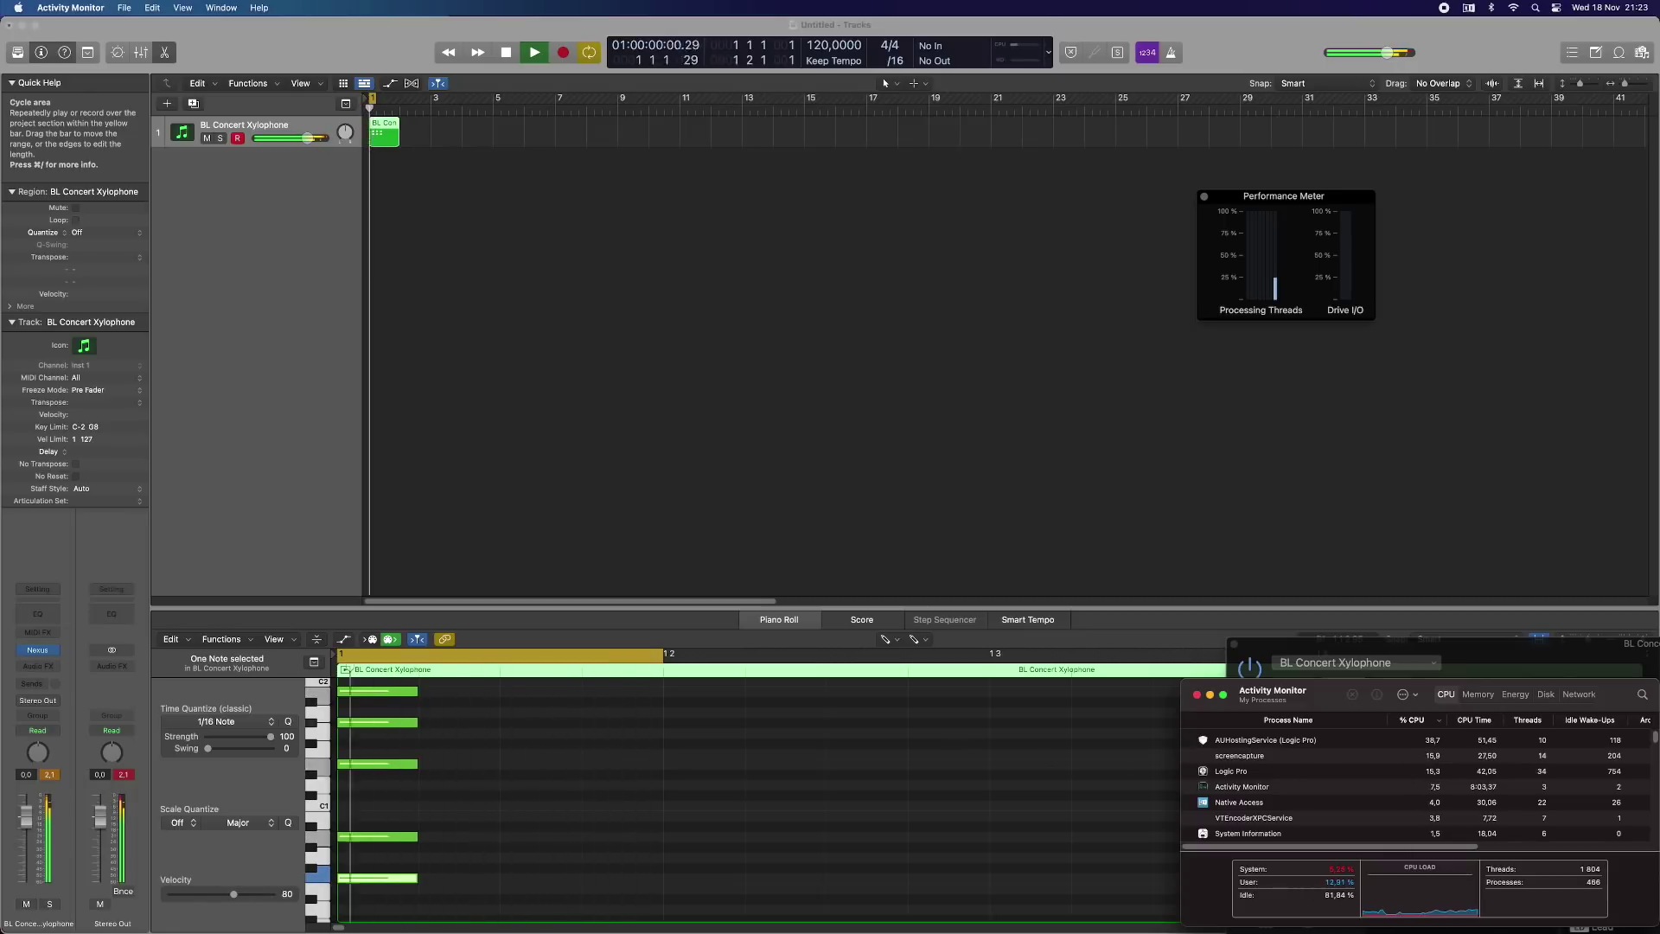
Step: Return to Logic, stop playback, and add a second software instrument track, Inst 2
{"action": "left_click", "coordinate": [952, 742]}
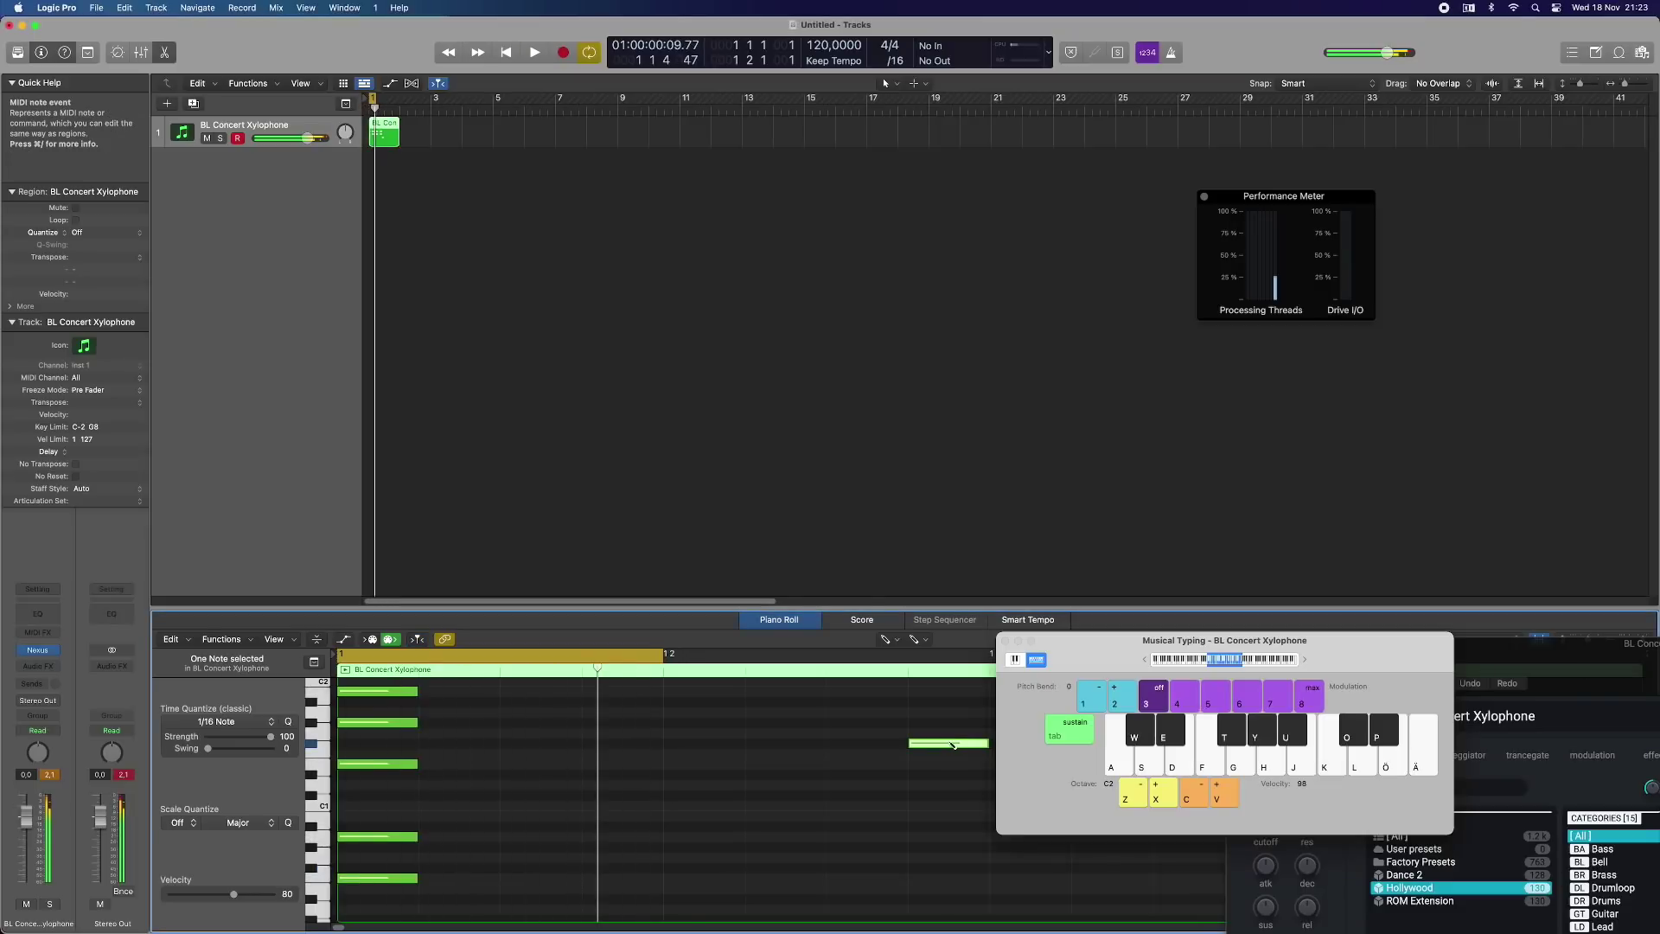
{"action": "left_click", "coordinate": [953, 743]}
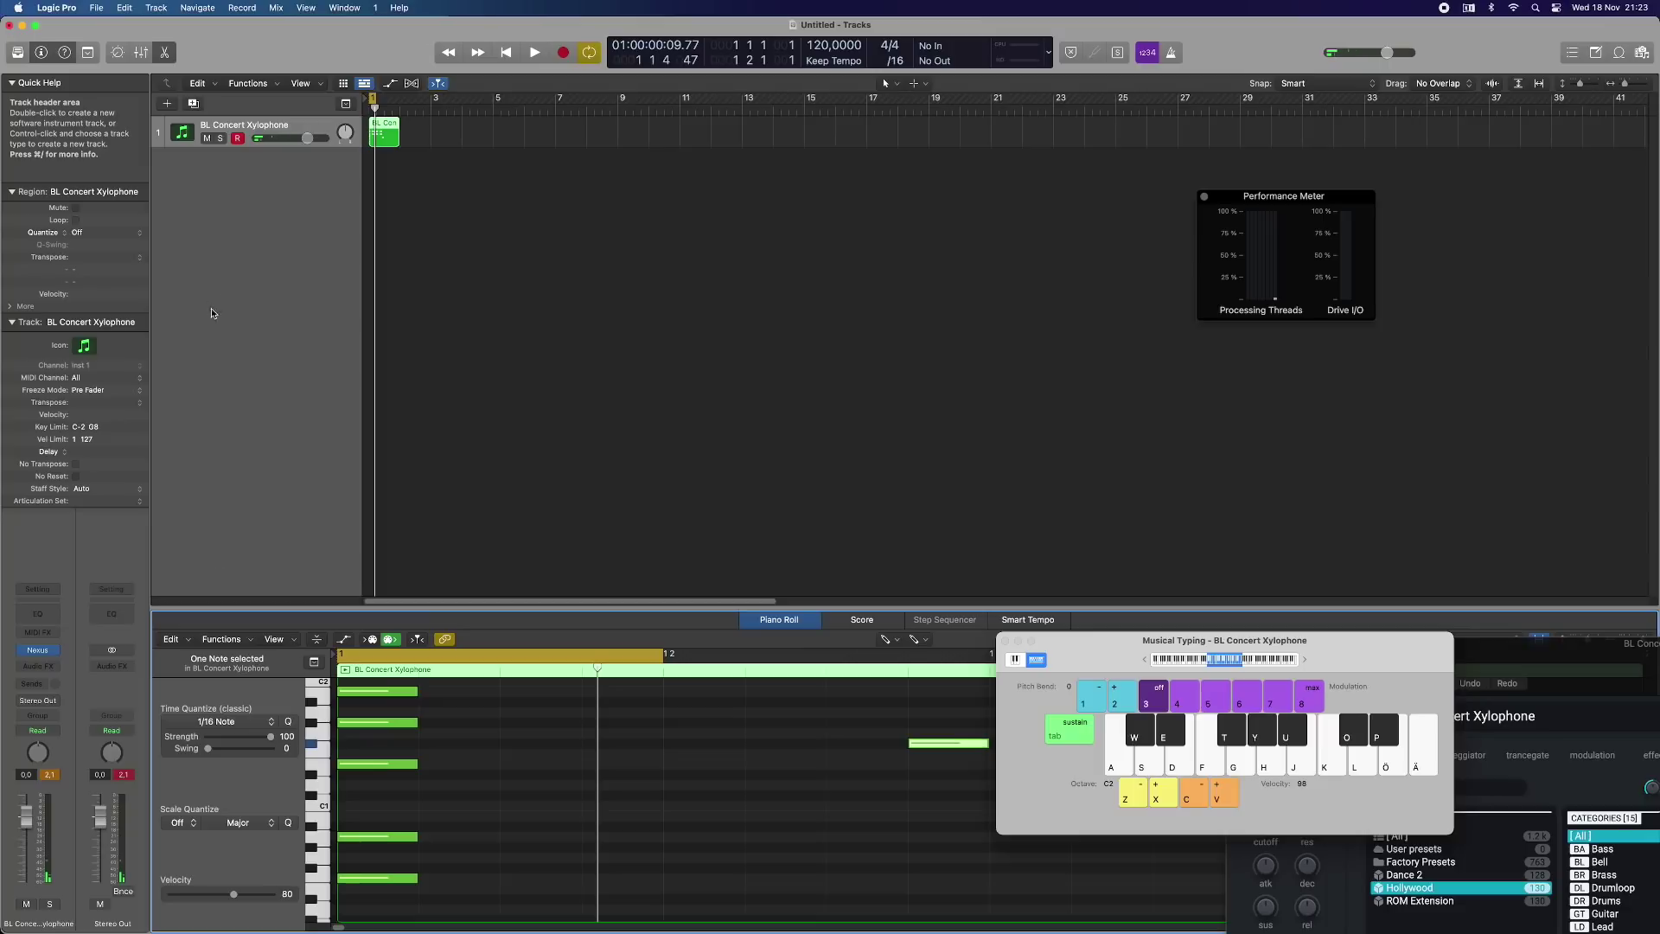
{"action": "double_click", "coordinate": [220, 227]}
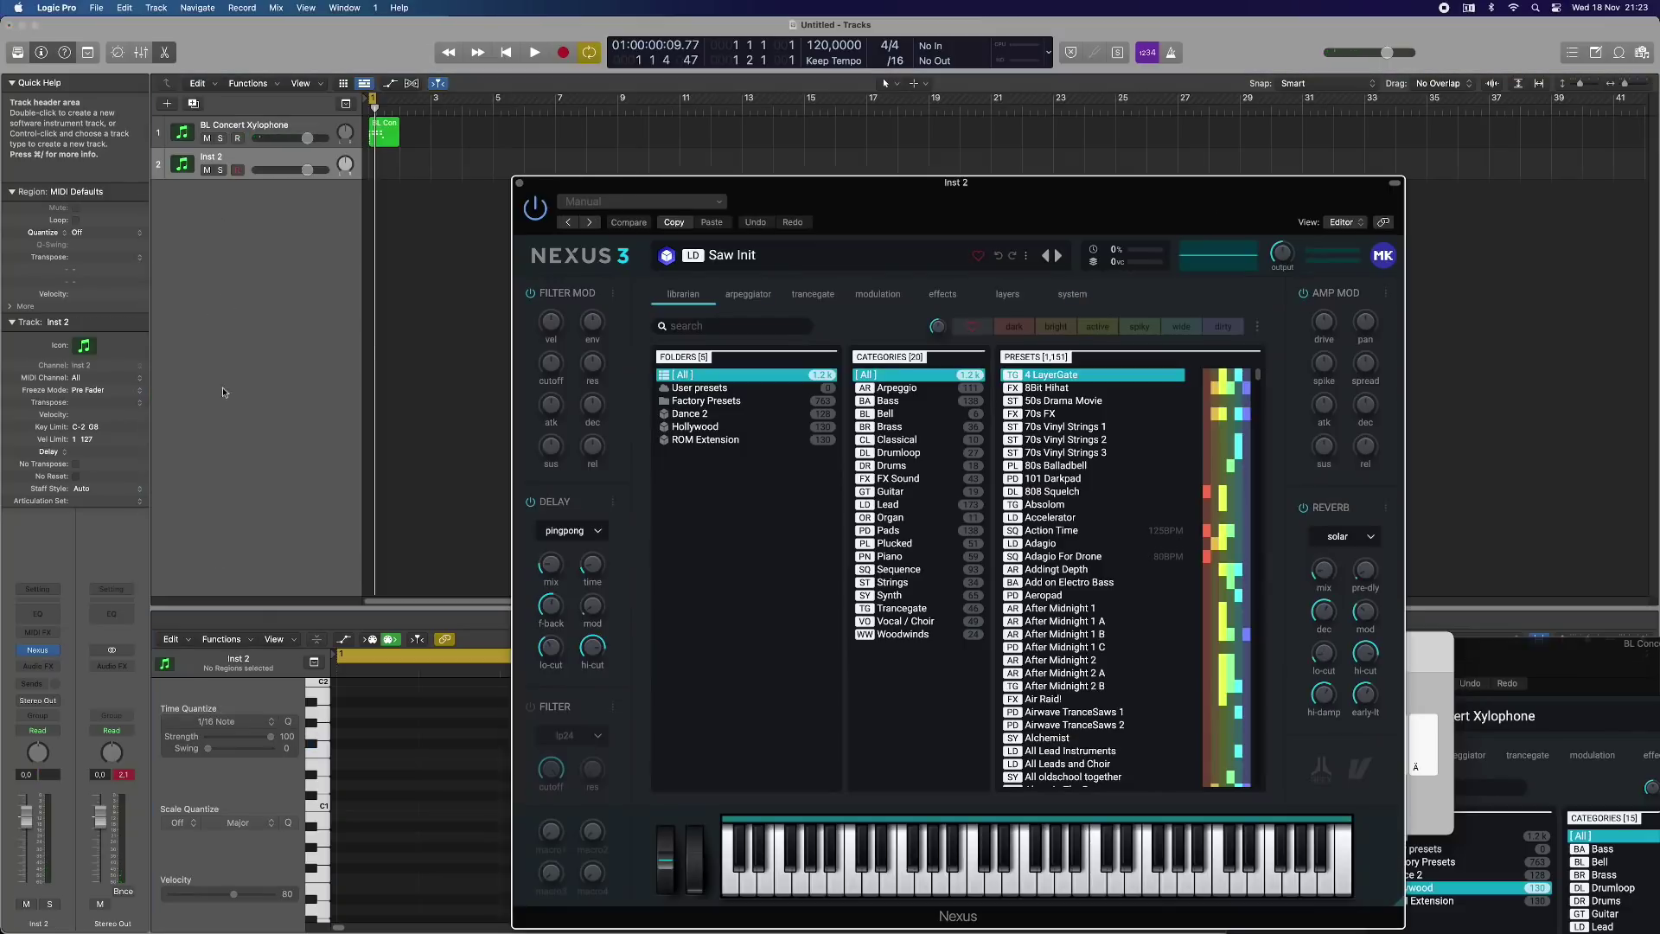
Step: Close Nexus 3 and load Xfer Records Serum as Inst 2's instrument
{"action": "left_click", "coordinate": [519, 182]}
{"action": "left_click", "coordinate": [55, 650]}
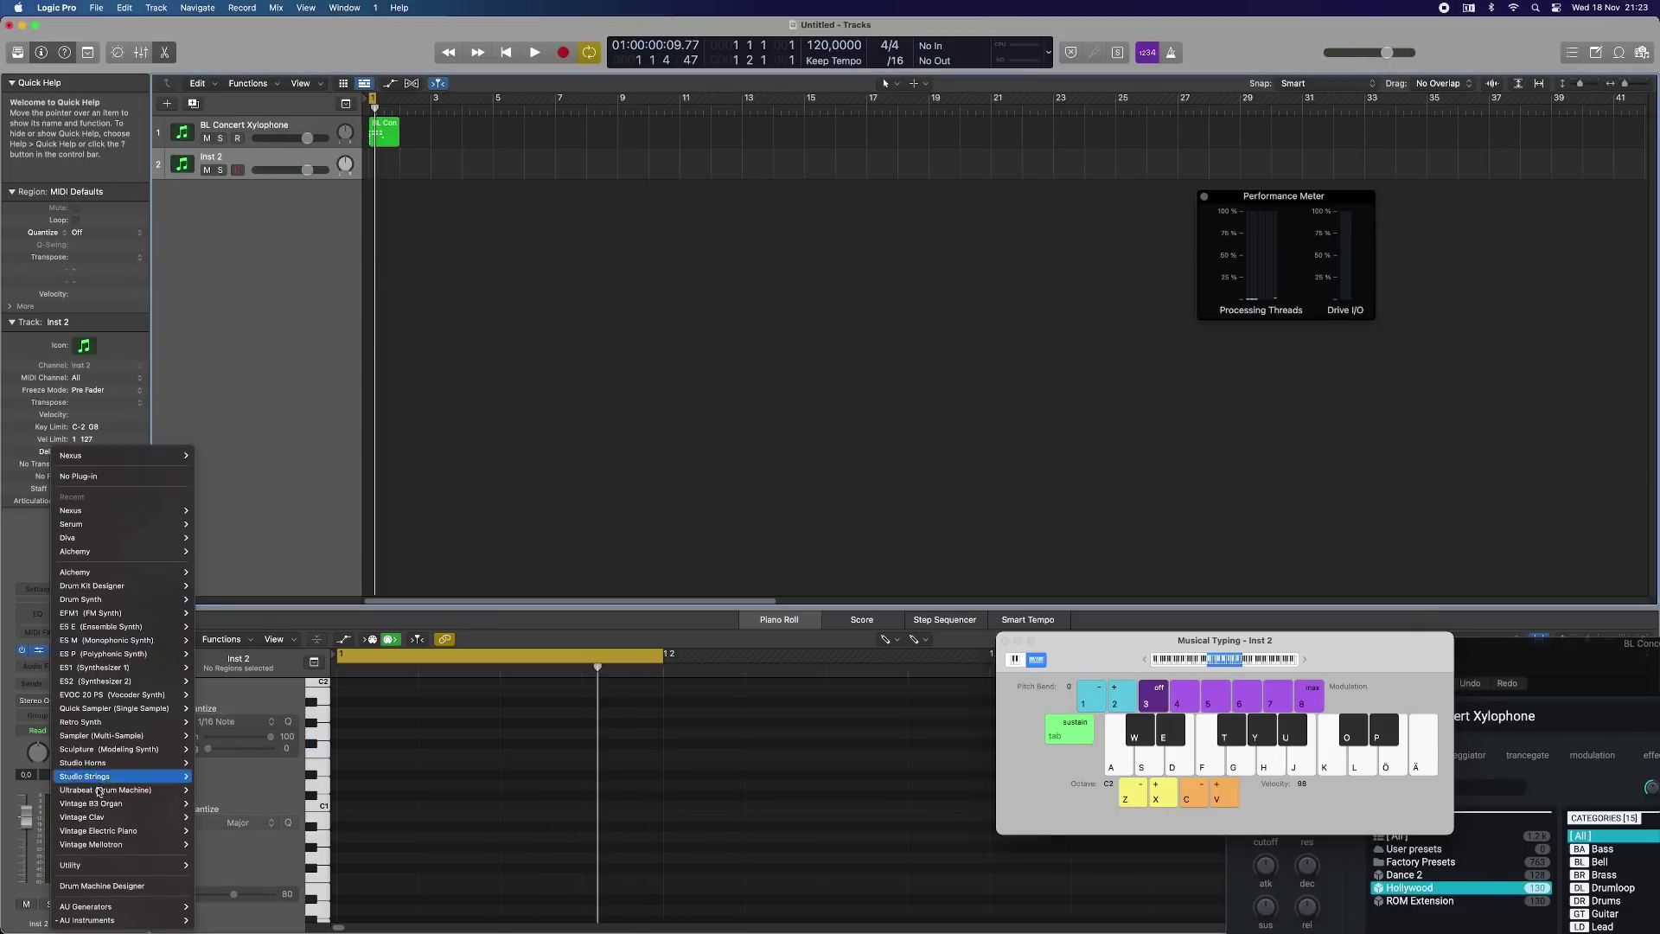
{"action": "mouse_move", "coordinate": [138, 920]}
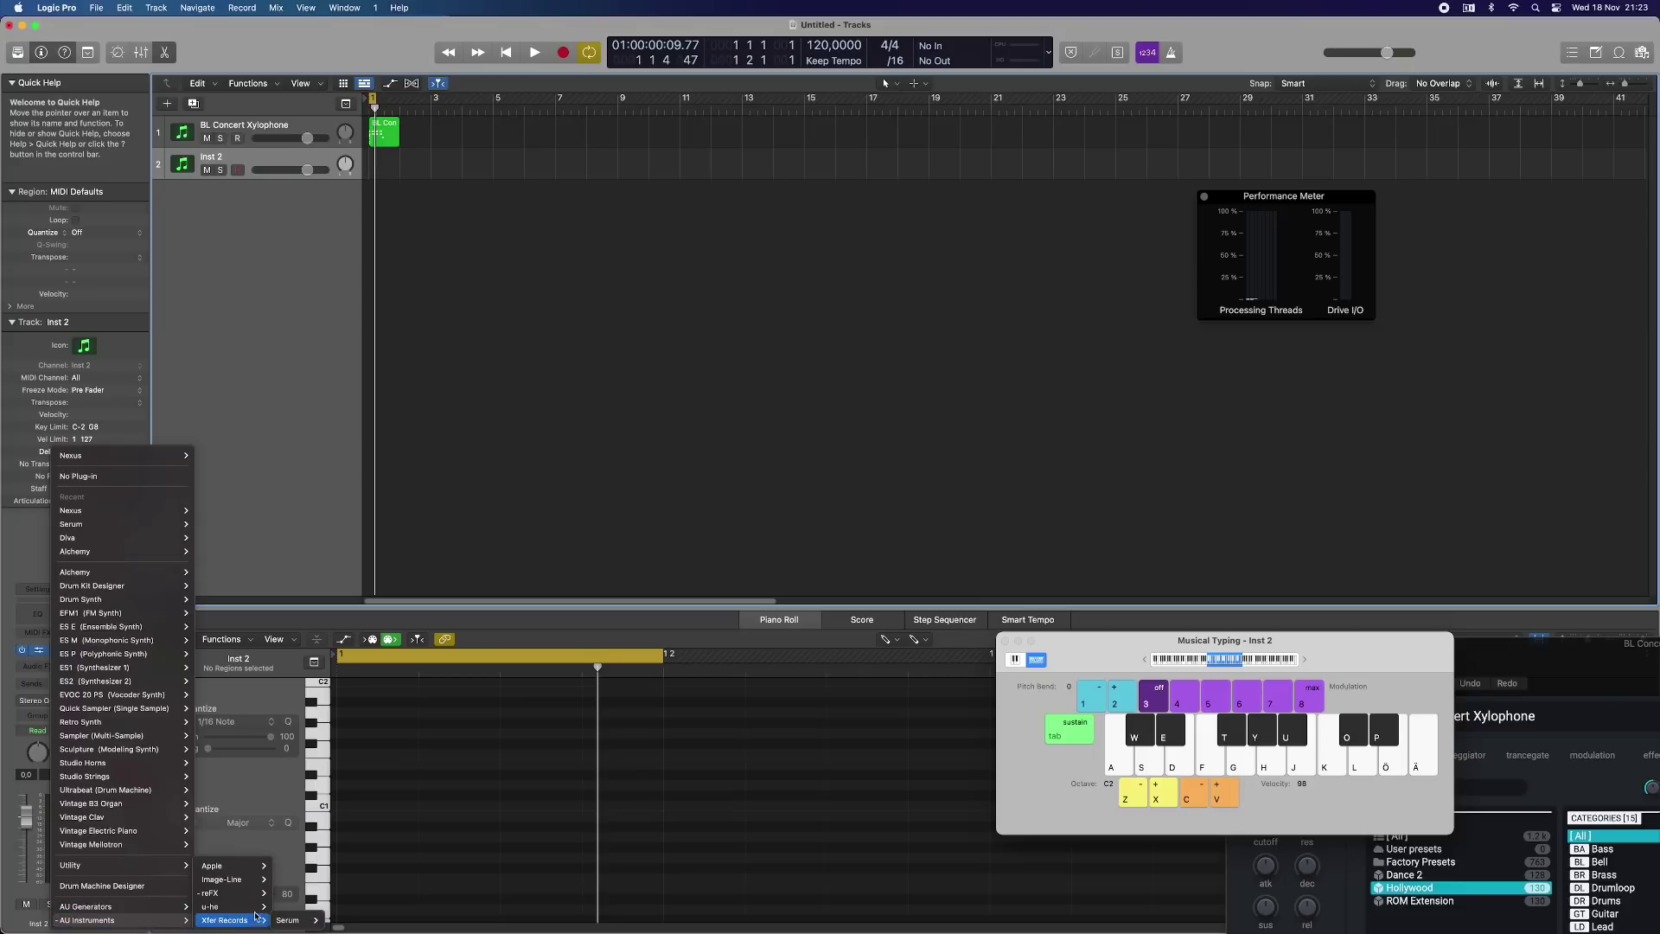
{"action": "left_click", "coordinate": [292, 923]}
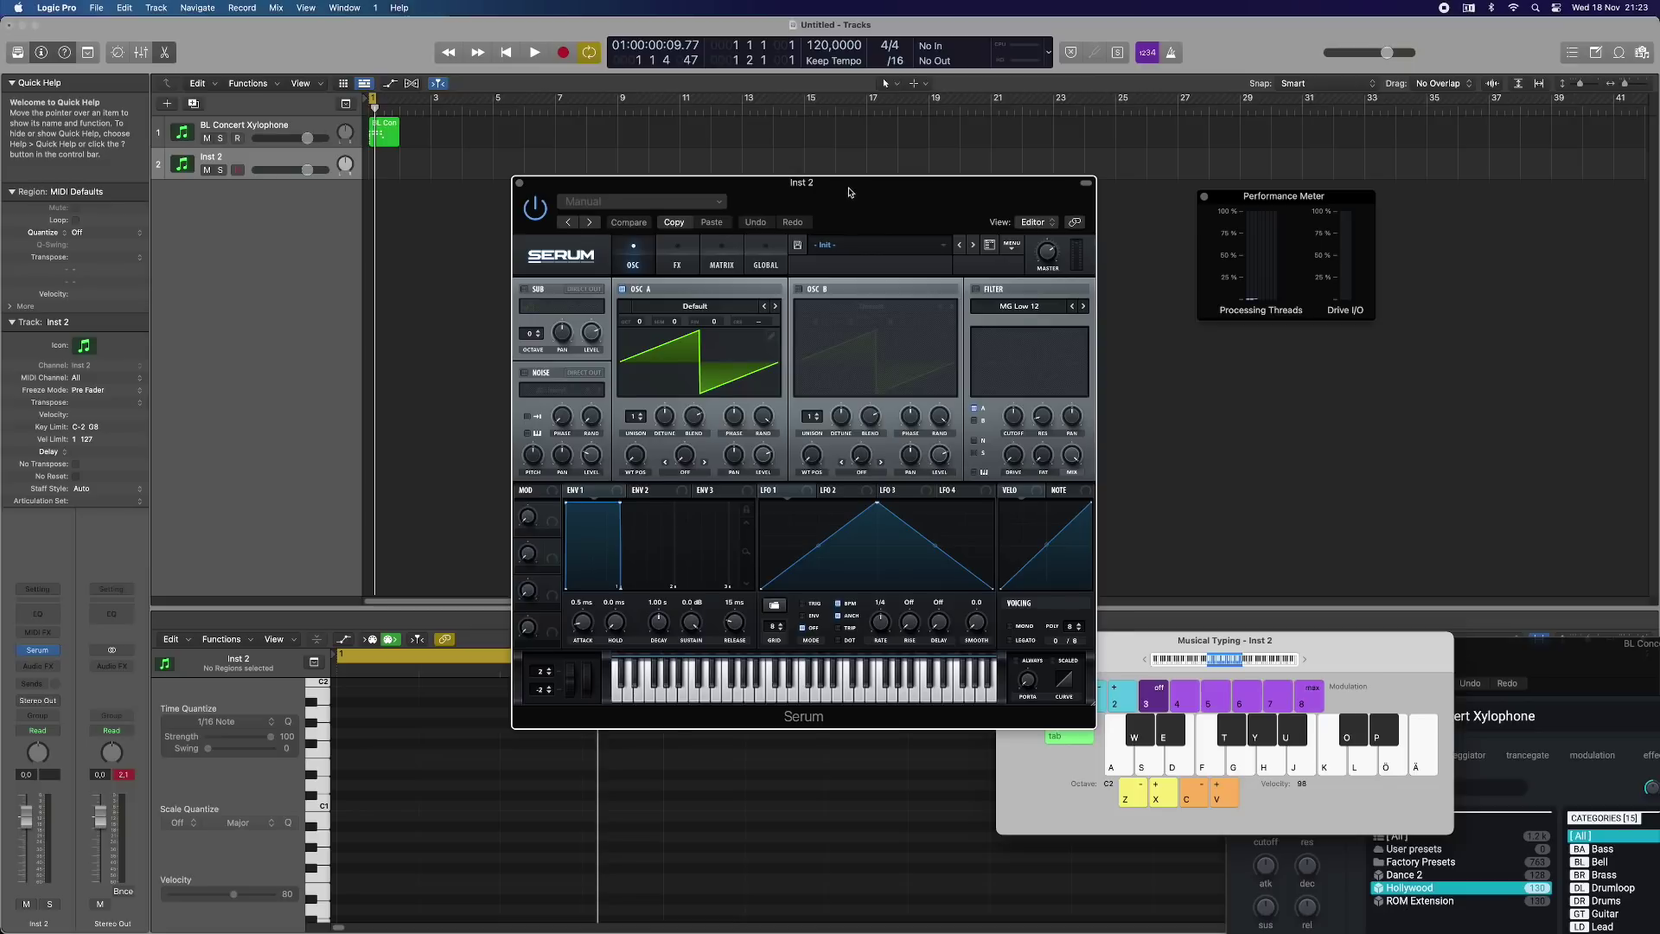
Step: Load Serum's LD Electro Lead BA [SN] preset from the Leads category
{"action": "left_click_drag", "start_coordinate": [850, 192], "coordinate": [887, 191]}
{"action": "left_click", "coordinate": [877, 244]}
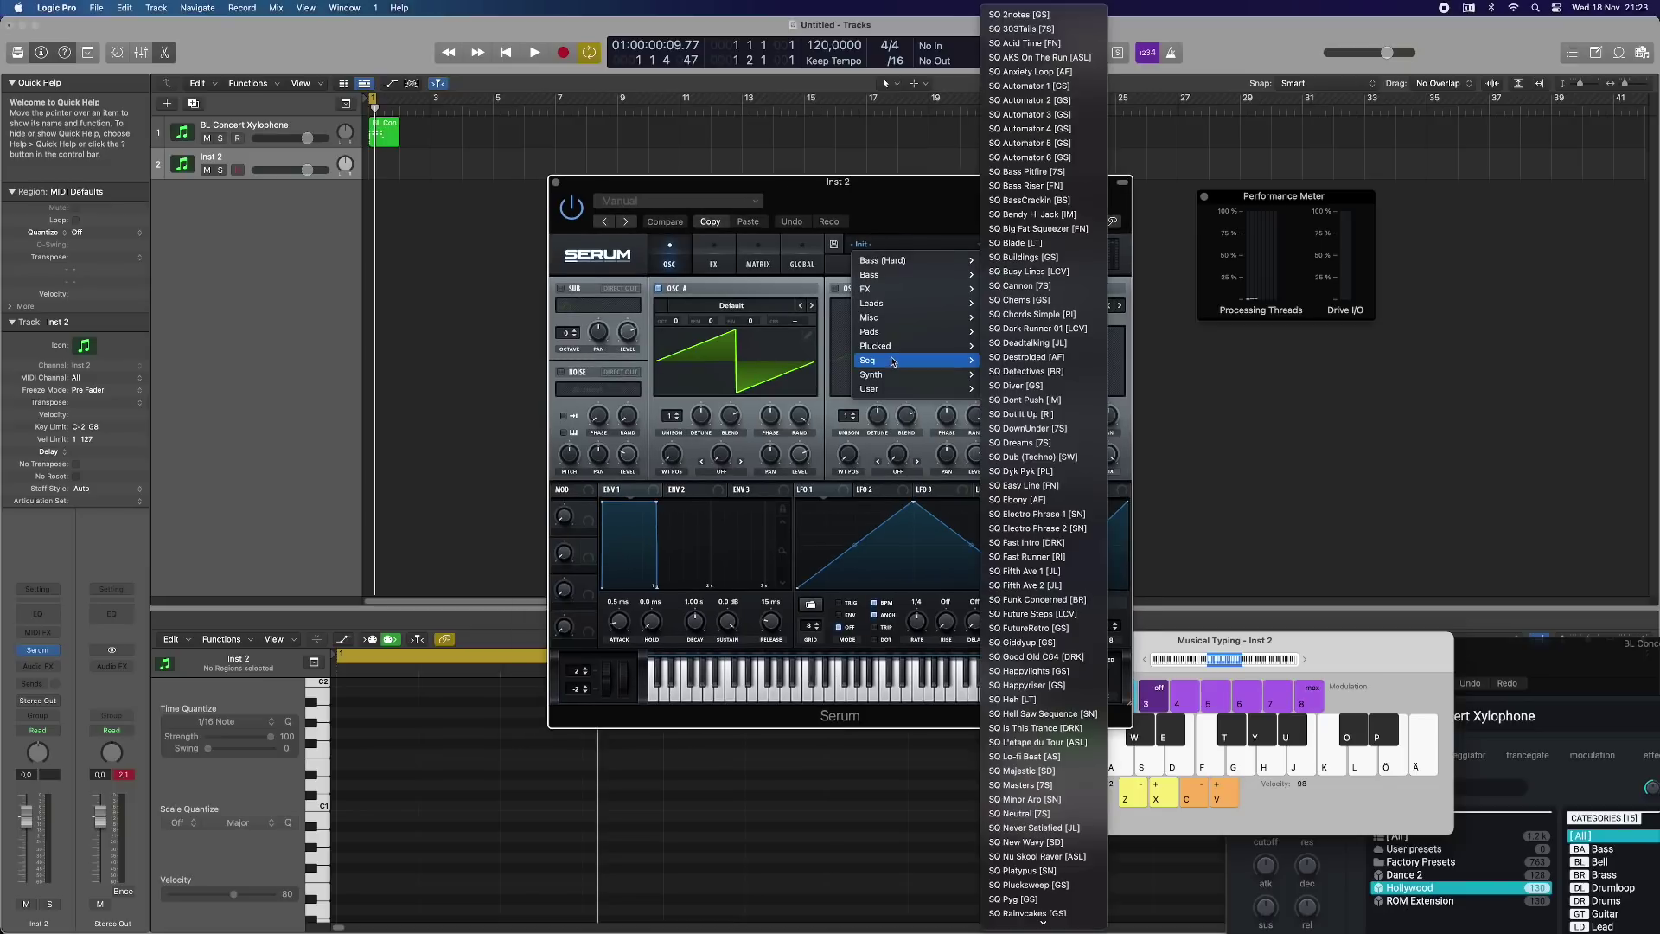
{"action": "mouse_move", "coordinate": [925, 304]}
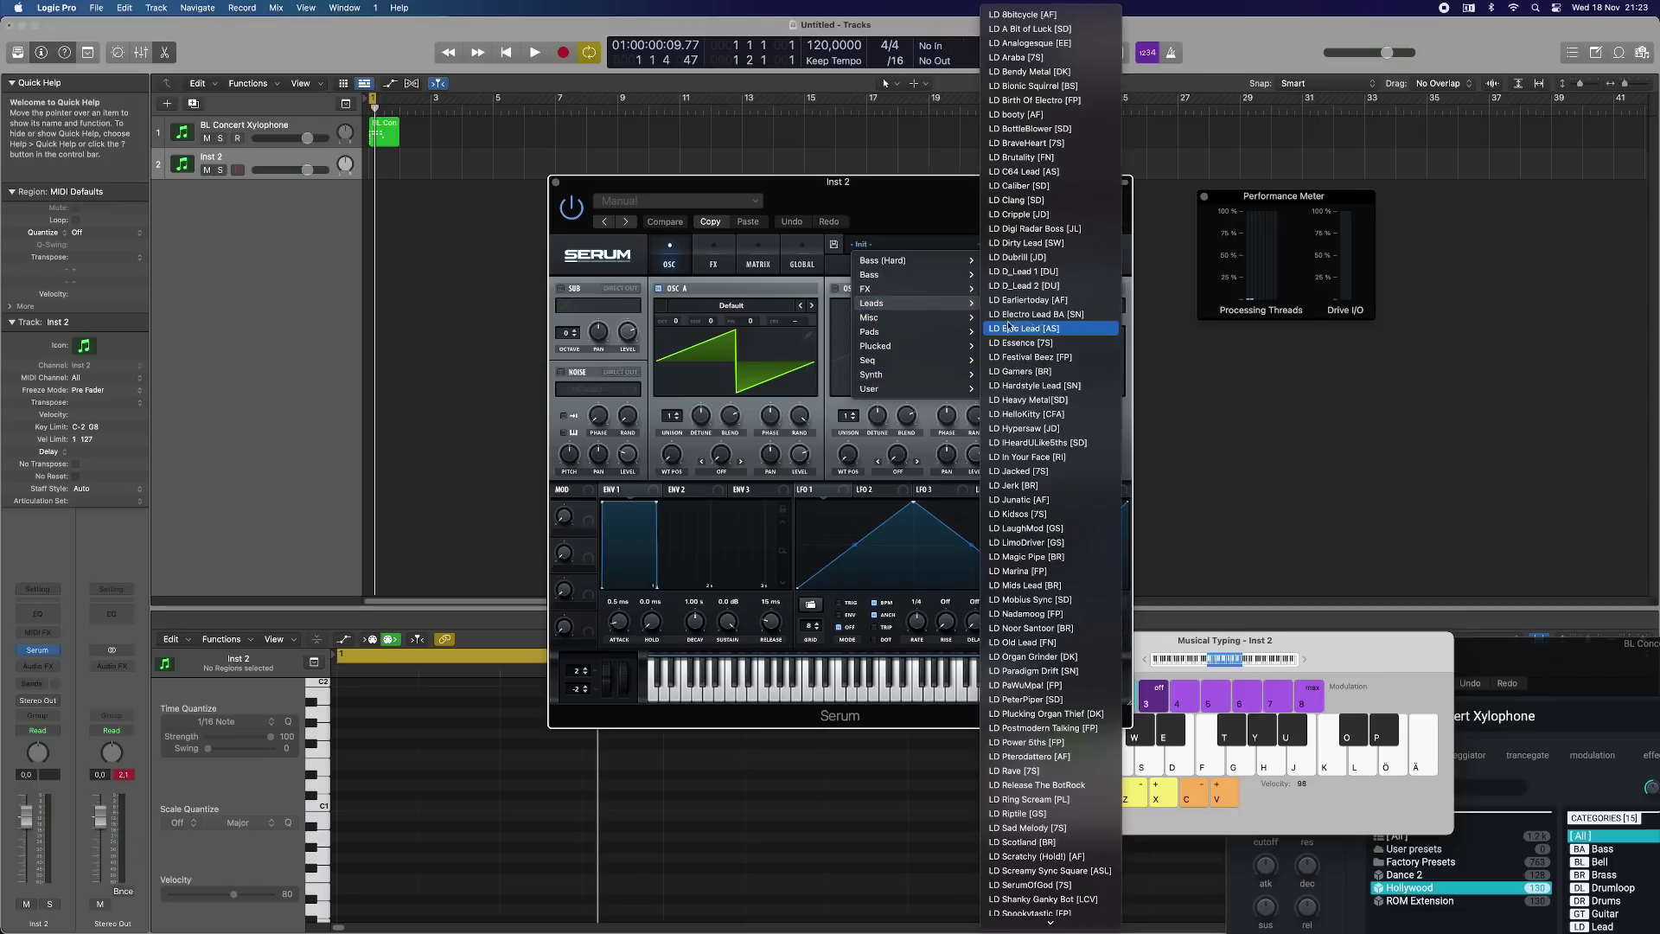
{"action": "left_click", "coordinate": [1029, 314]}
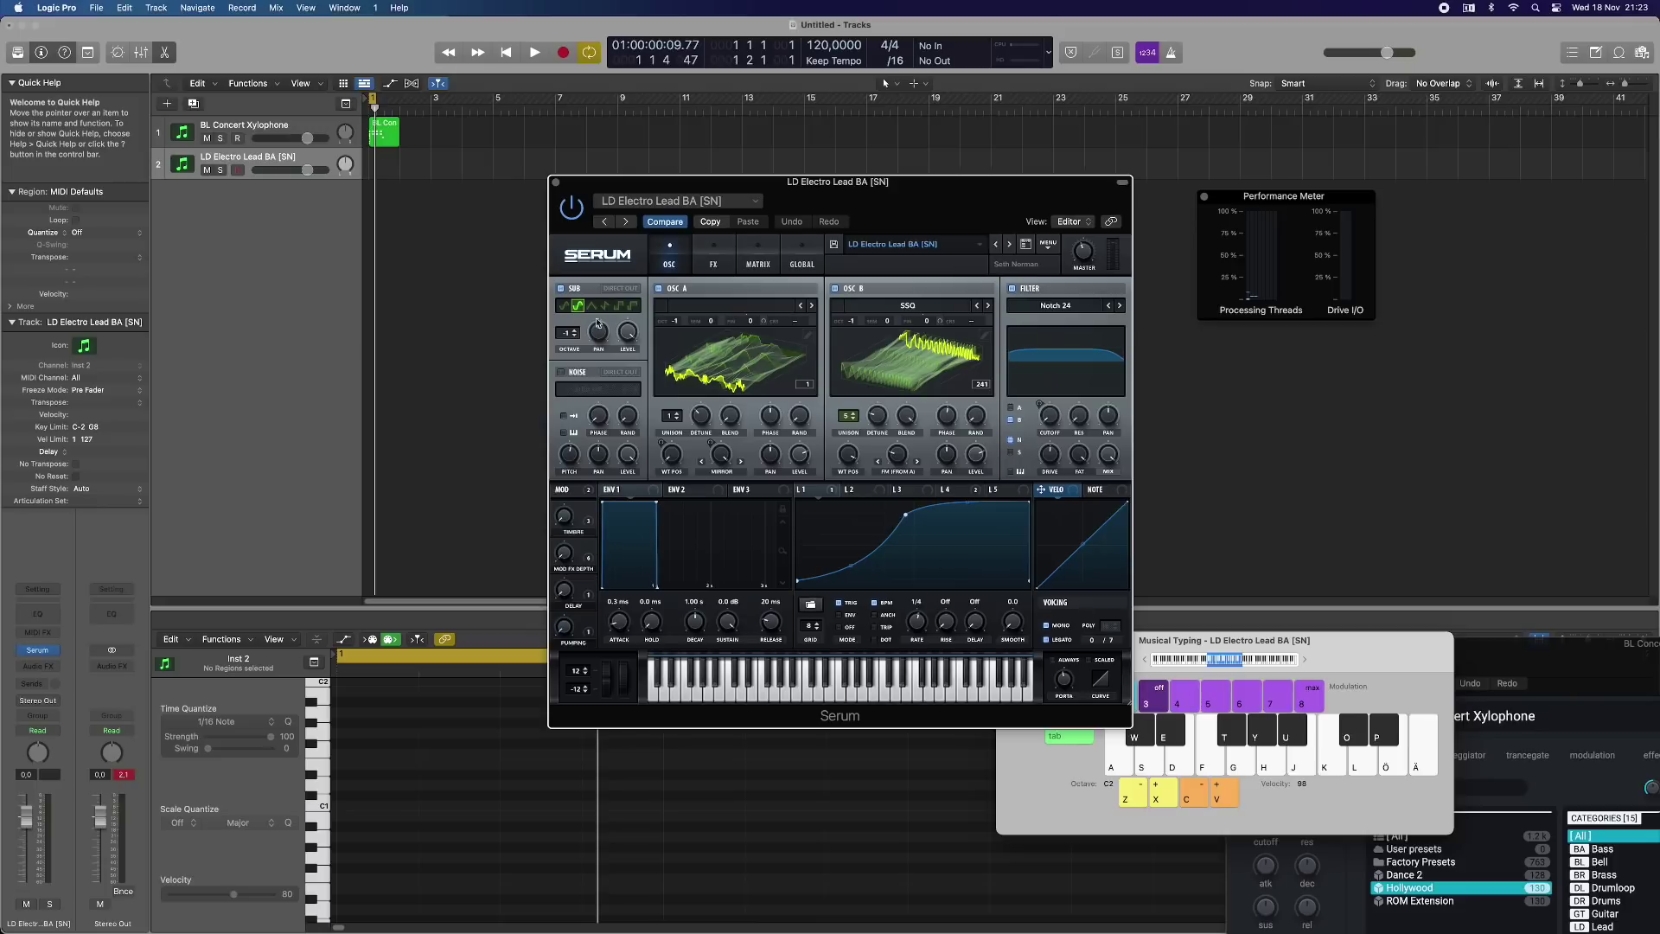
{"action": "left_click", "coordinate": [262, 157]}
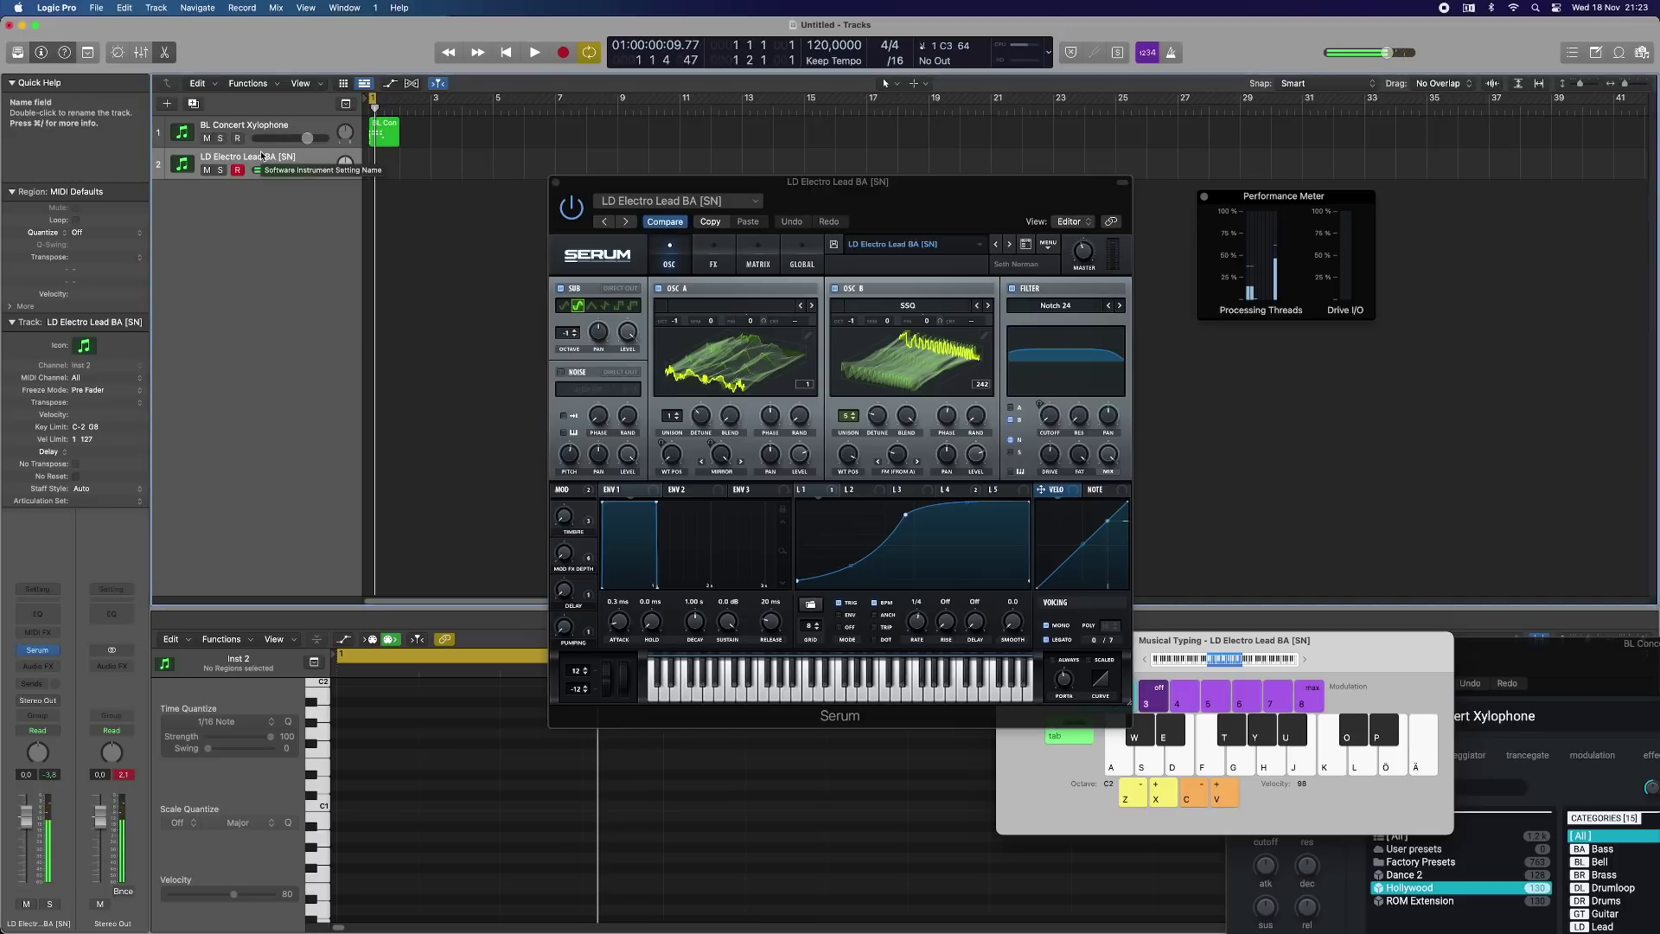
Step: Lower the Musical Typing octave to C0 and load Serum's PL Big Bells [AS] preset
{"action": "key", "text": "z"}
{"action": "key", "text": "z"}
{"action": "key", "text": "h"}
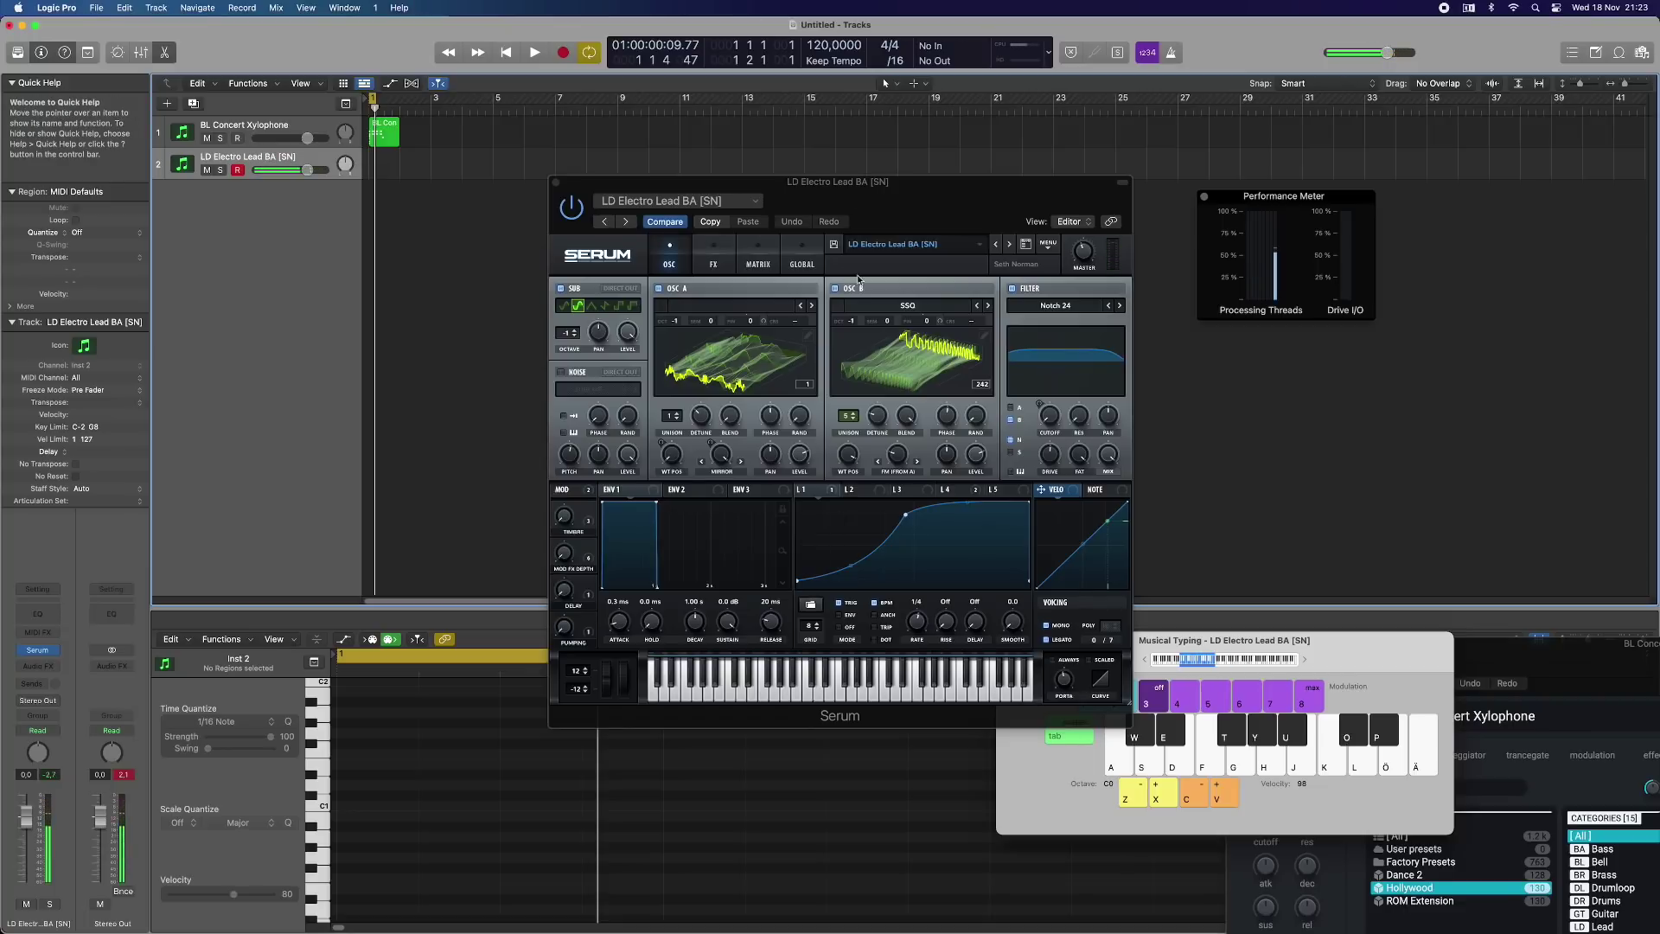
{"action": "left_click", "coordinate": [900, 245]}
{"action": "mouse_move", "coordinate": [913, 345]}
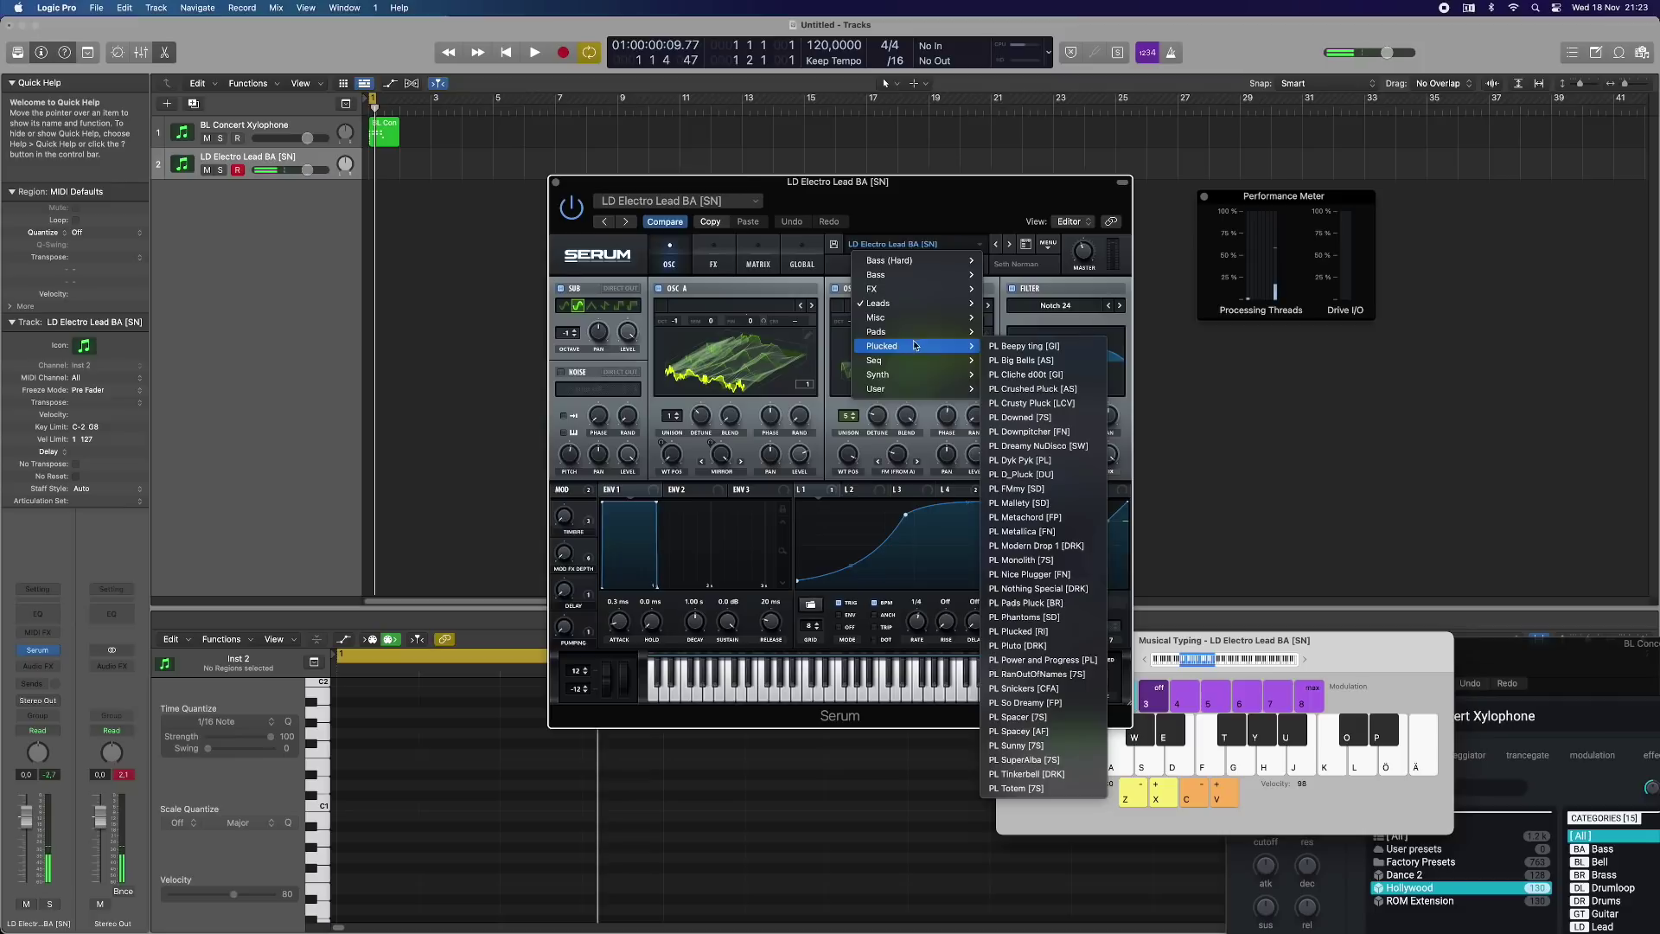
{"action": "left_click", "coordinate": [1023, 360]}
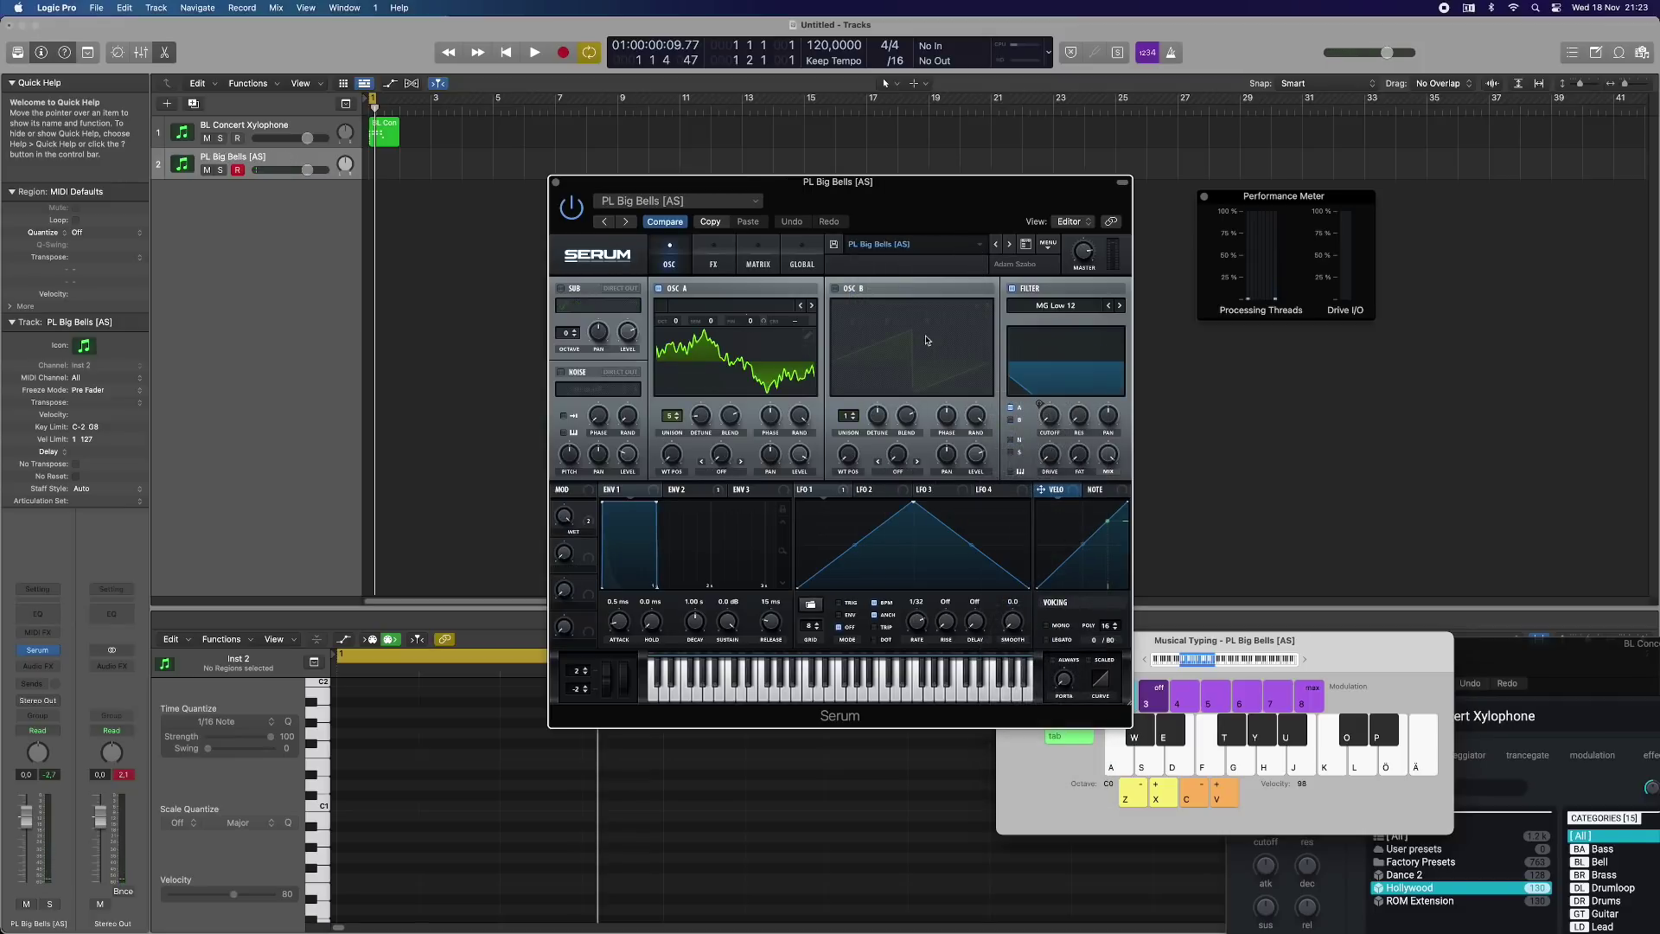
{"action": "left_click", "coordinate": [295, 162]}
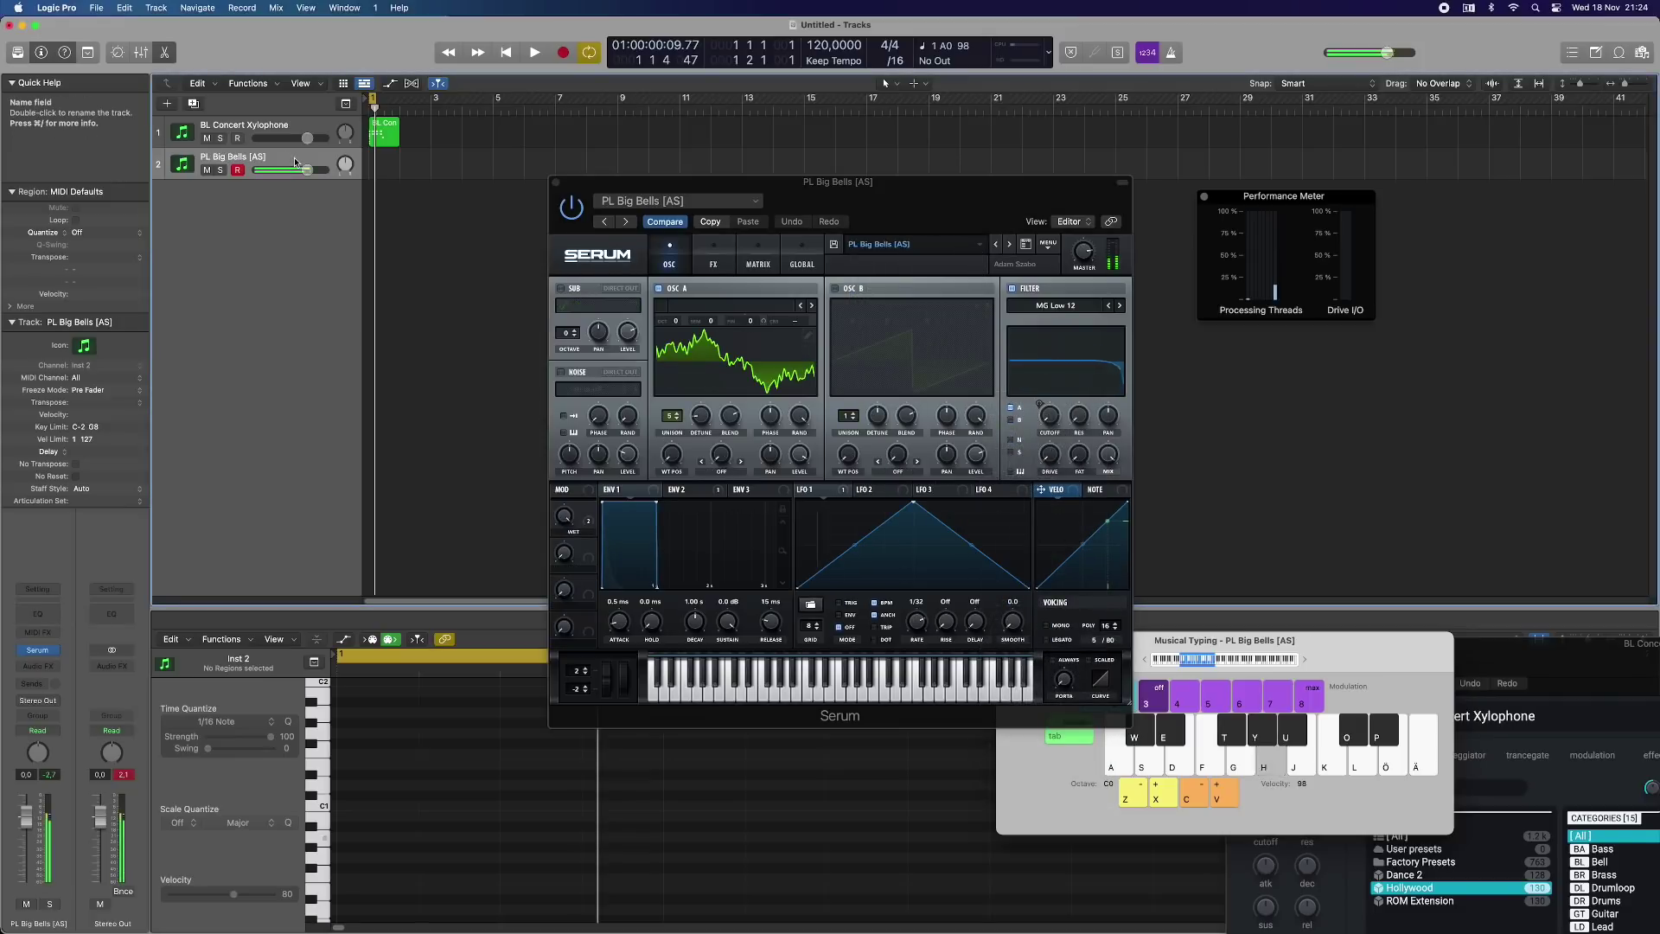
Step: Audition PL Big Bells [AS] with a run of F, G, H and J Musical Typing notes
{"action": "key", "text": "f"}
{"action": "key", "text": "f"}
{"action": "key", "text": "f"}
{"action": "key", "text": "f"}
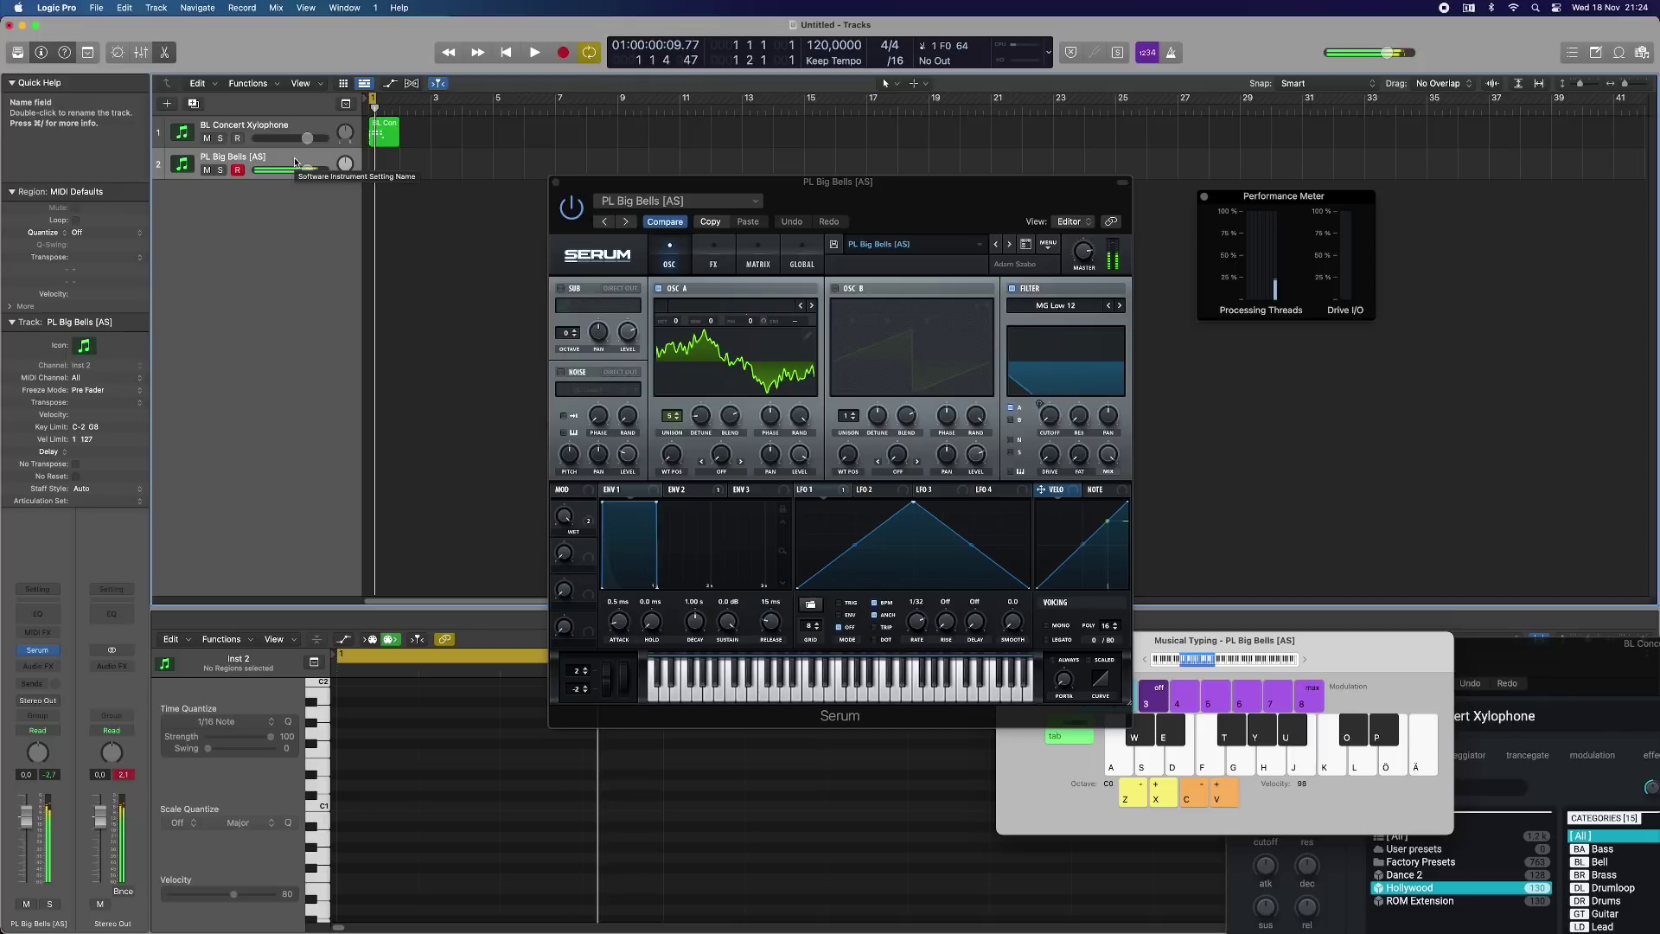
{"action": "key", "text": "f"}
{"action": "key", "text": "g"}
{"action": "key", "text": "g"}
{"action": "key", "text": "f"}
{"action": "key", "text": "h"}
{"action": "key", "text": "j"}
{"action": "key", "text": "f"}
{"action": "key", "text": "j"}
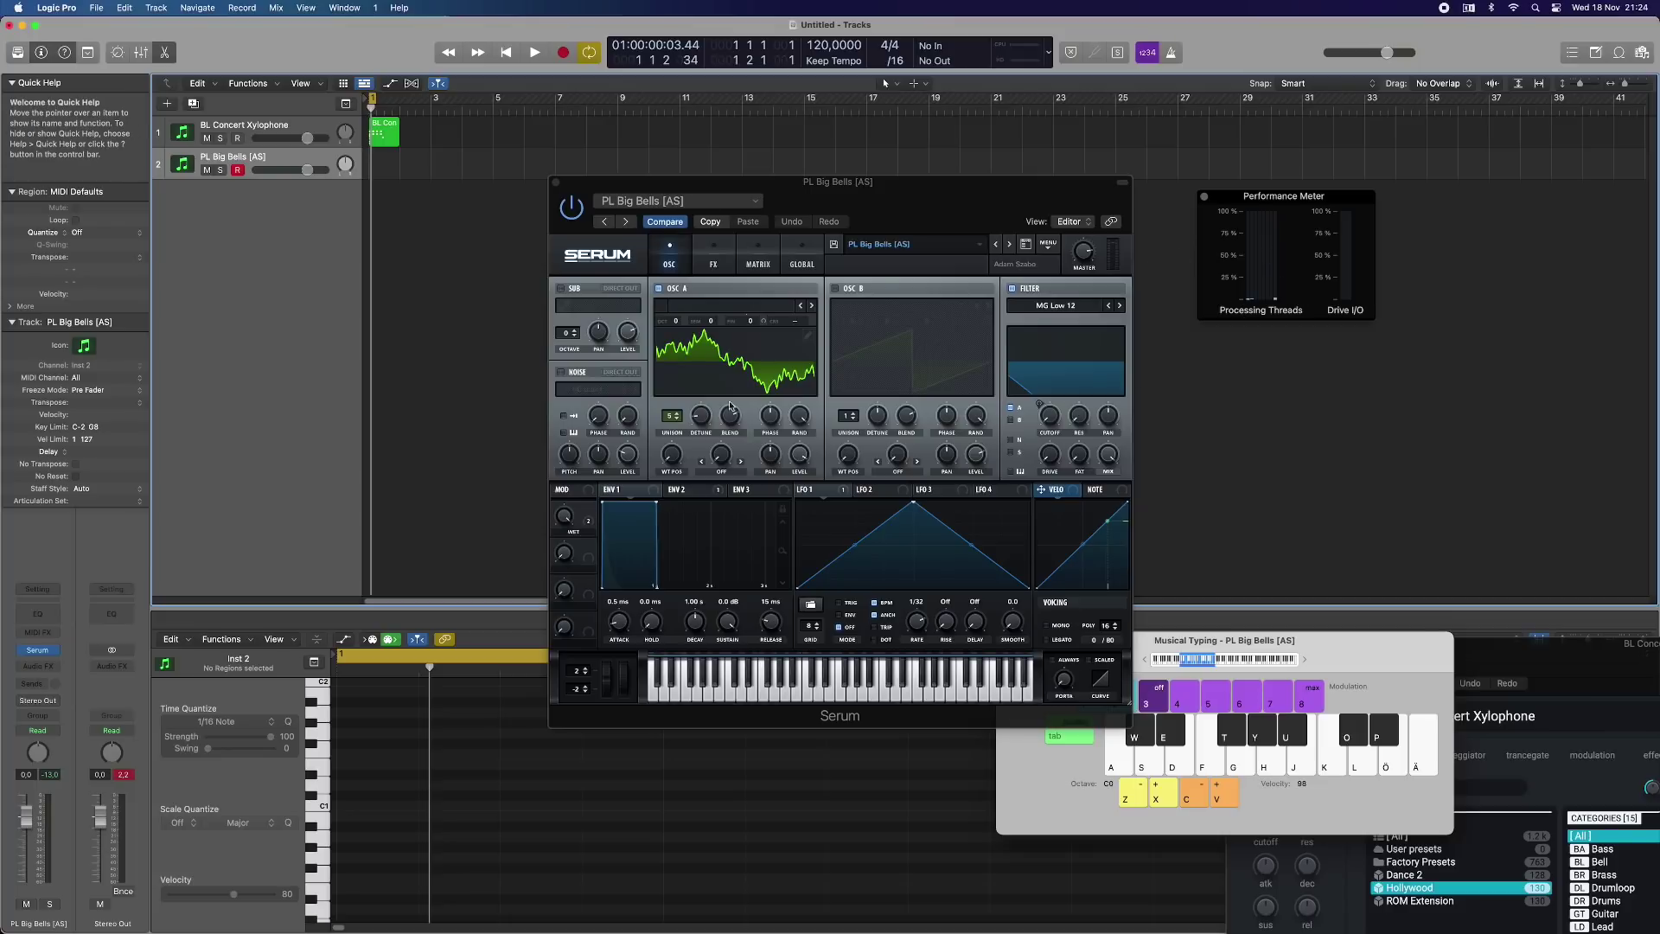
Step: Load Serum's SY One Note House wSub [PL] preset and refocus the project window
{"action": "left_click", "coordinate": [879, 251]}
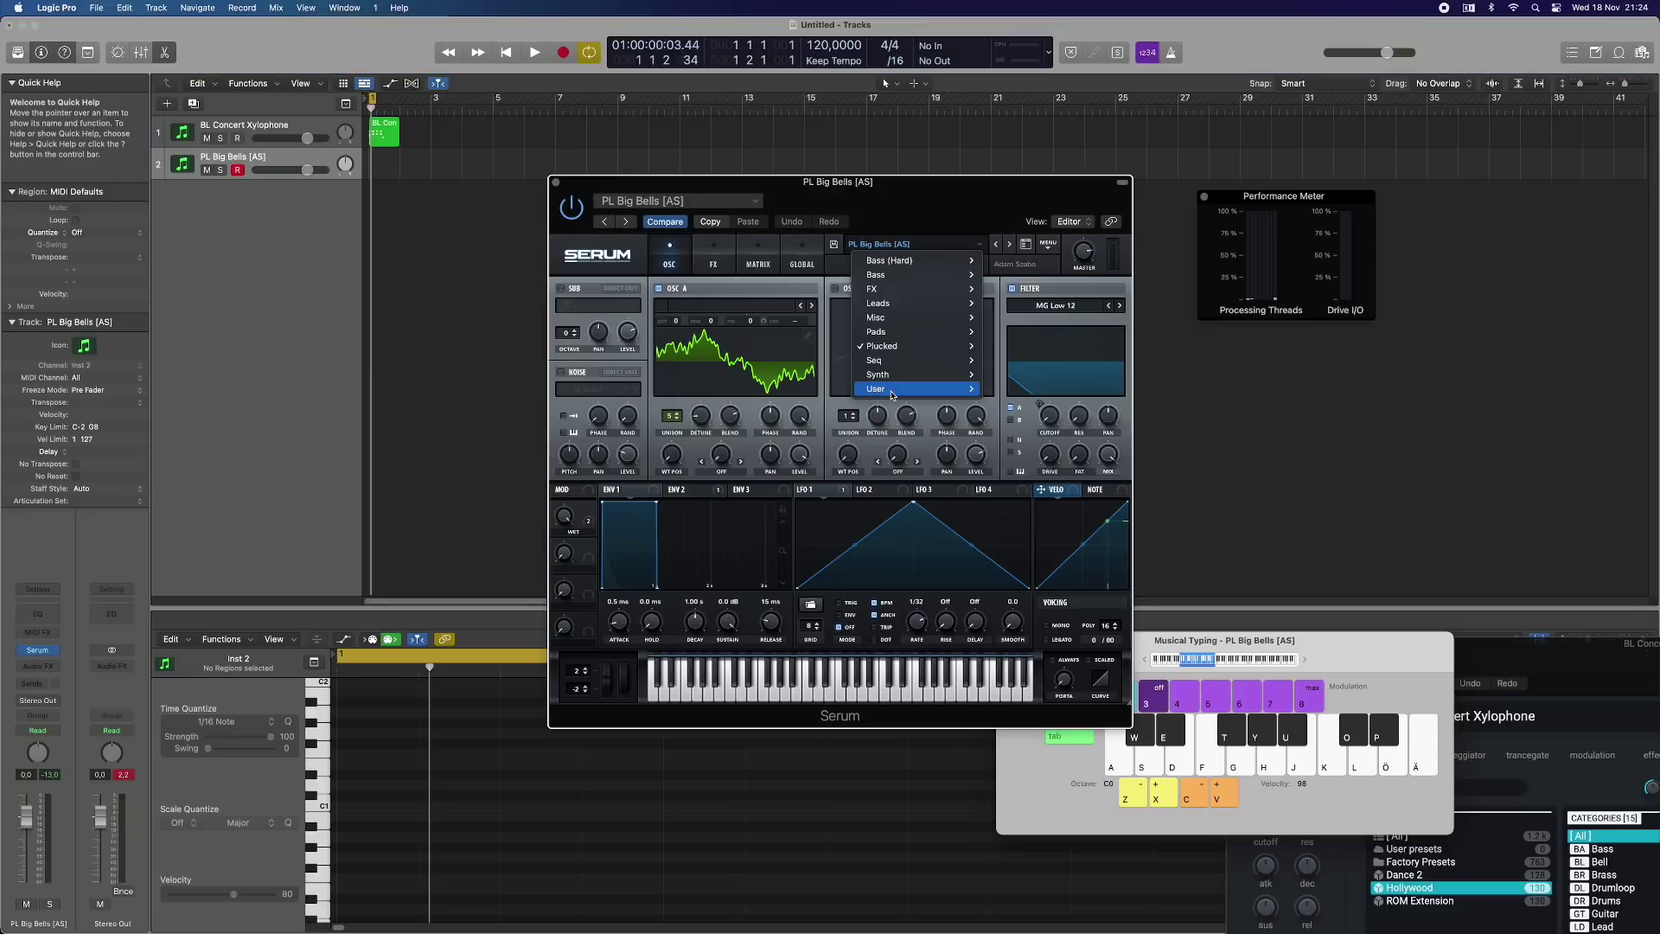
{"action": "mouse_move", "coordinate": [898, 383]}
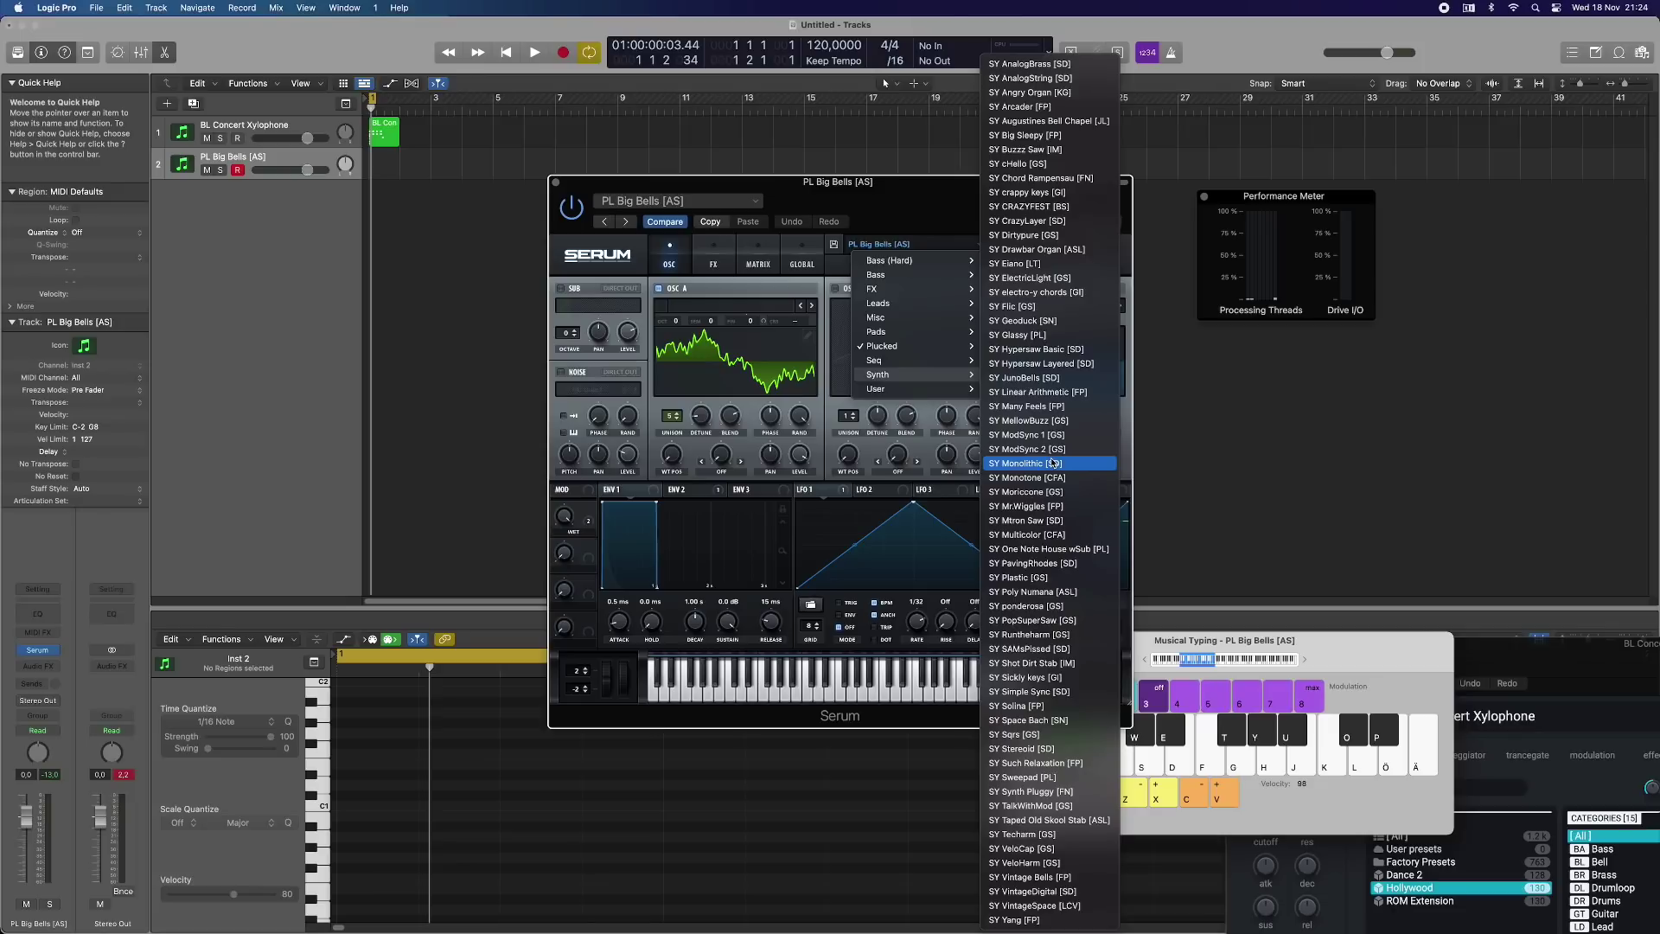
{"action": "left_click", "coordinate": [1054, 550]}
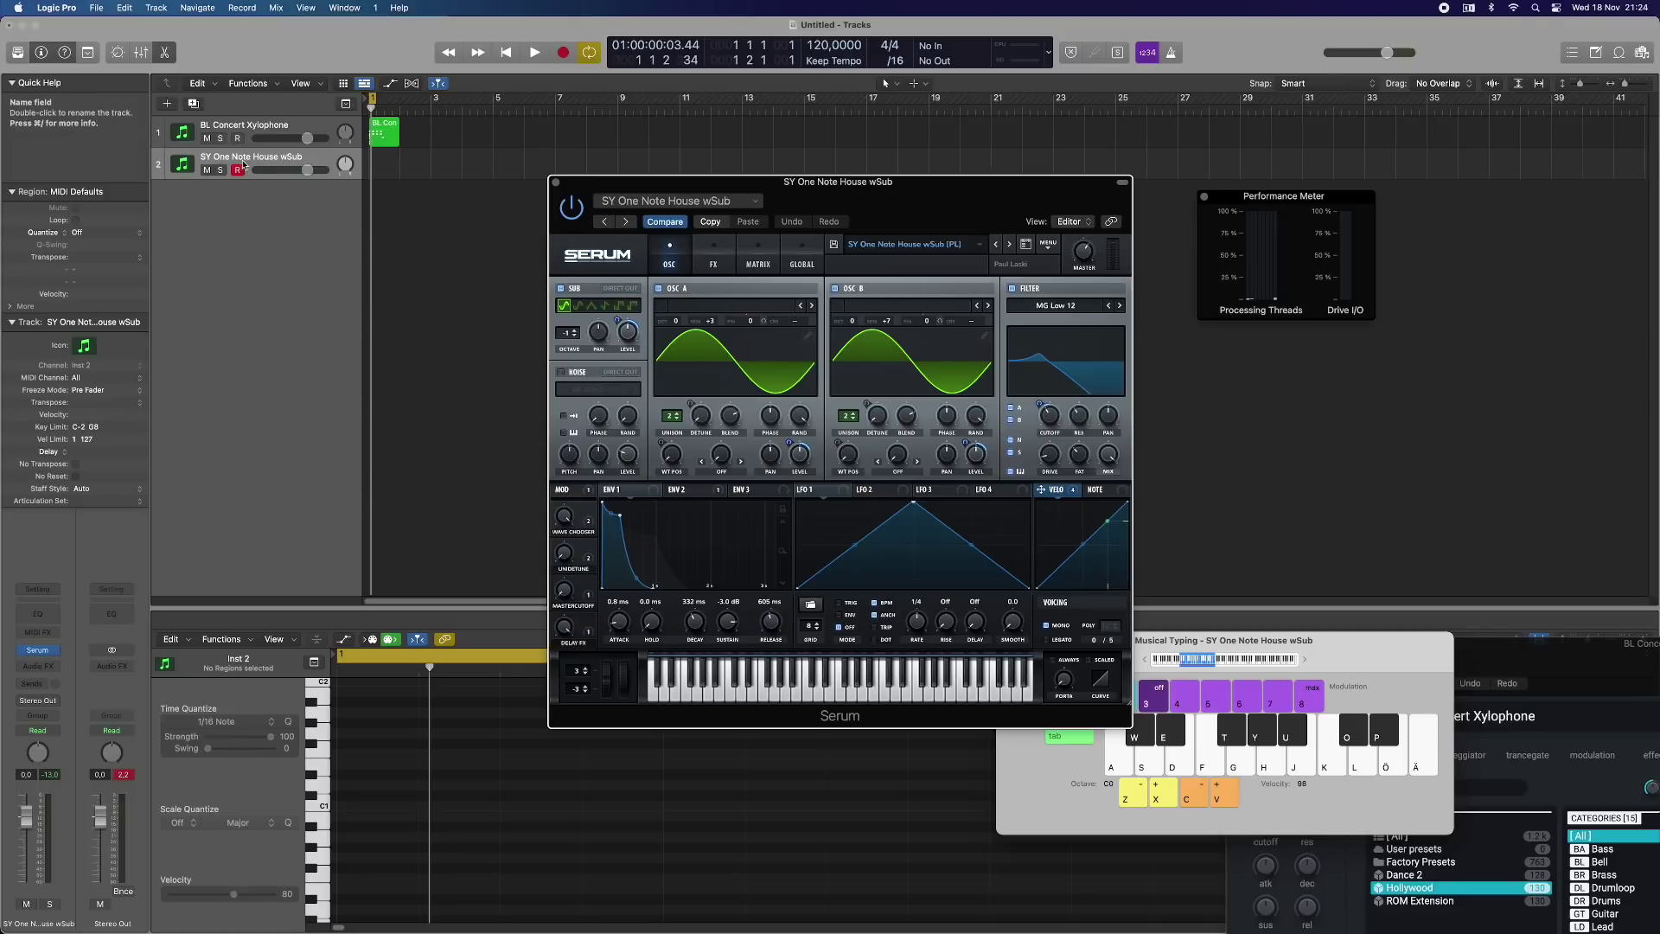
{"action": "left_click", "coordinate": [447, 207]}
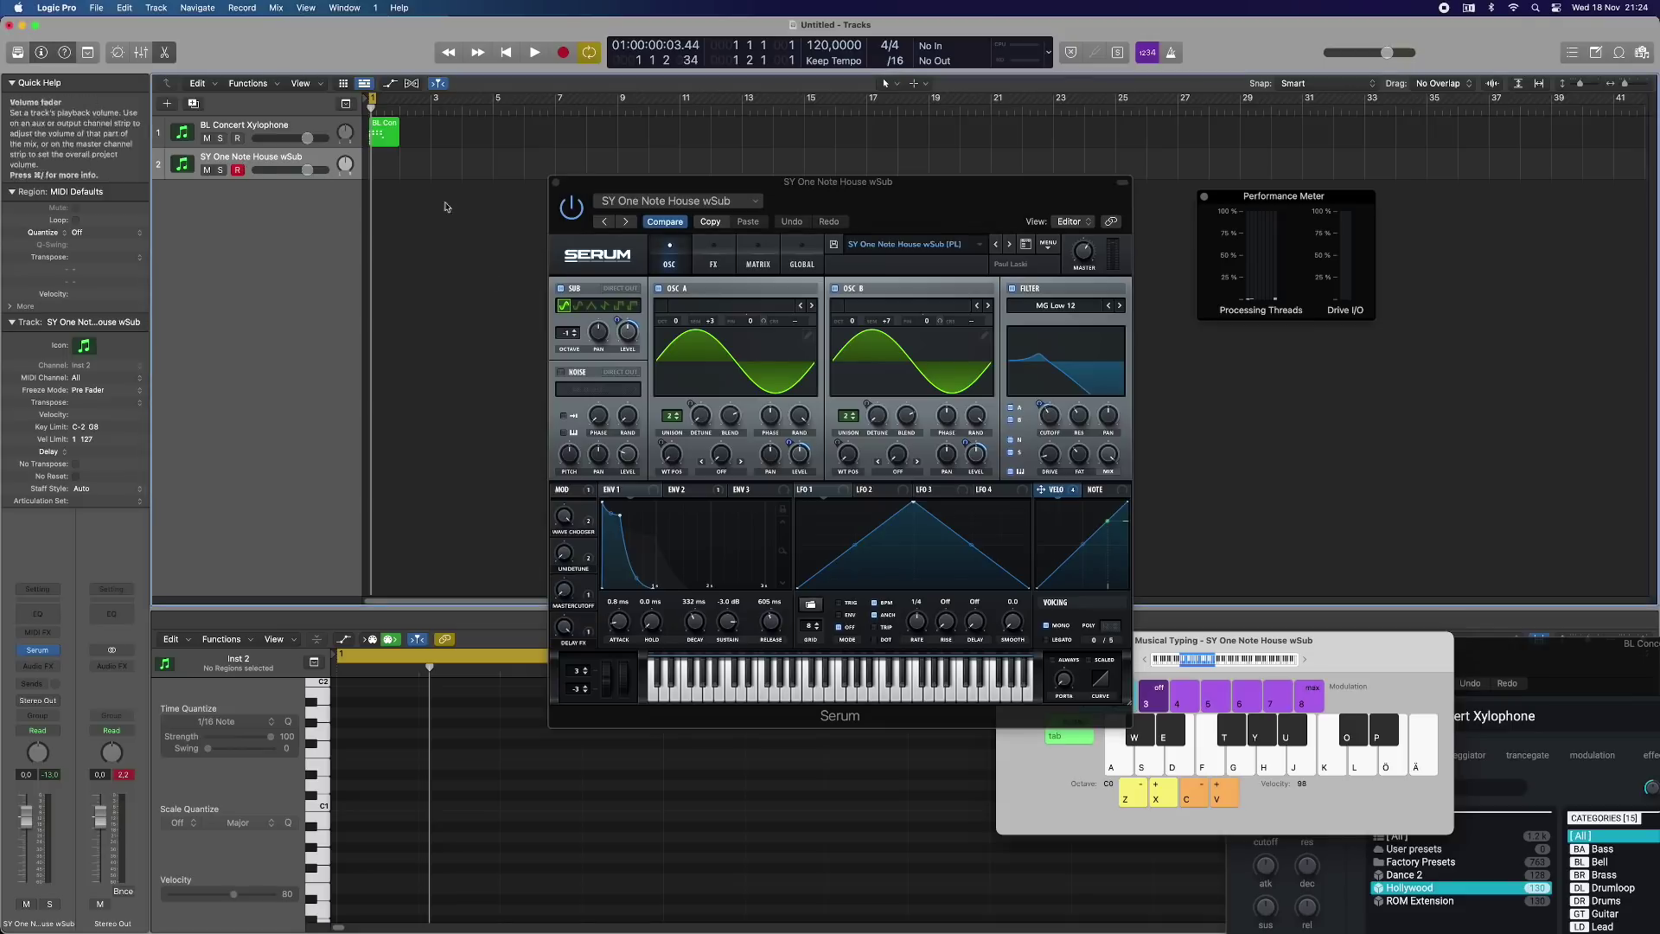
Step: Browse Serum's preset categories, then close the list without loading a preset
{"action": "left_click", "coordinate": [887, 244]}
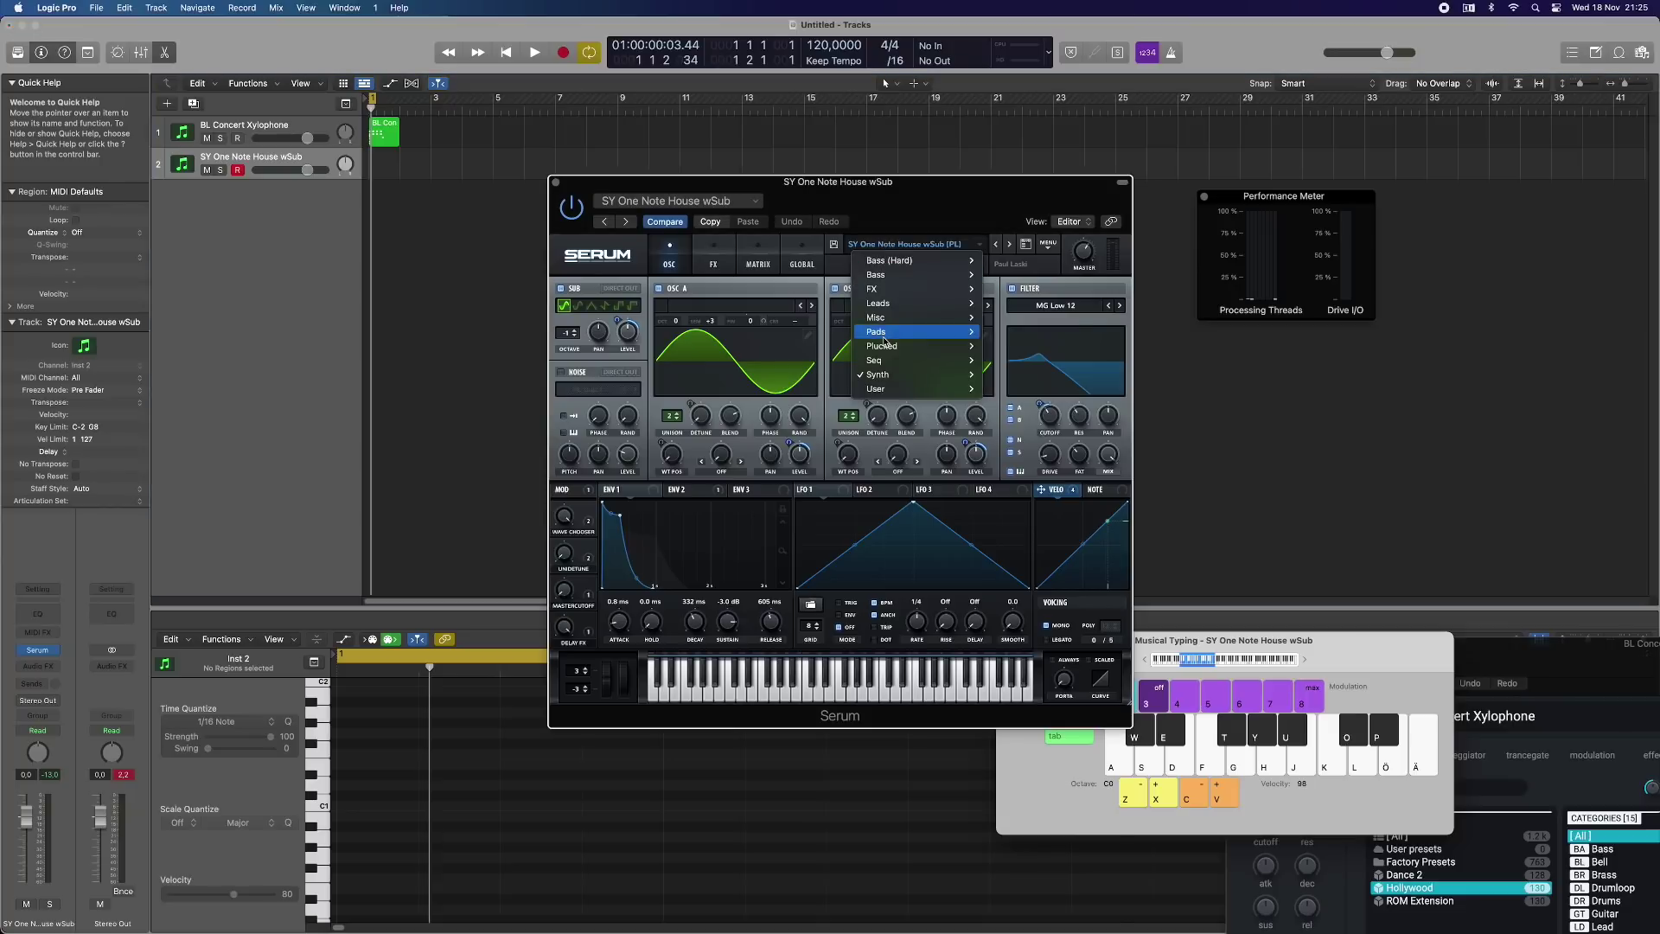
{"action": "mouse_move", "coordinate": [923, 337]}
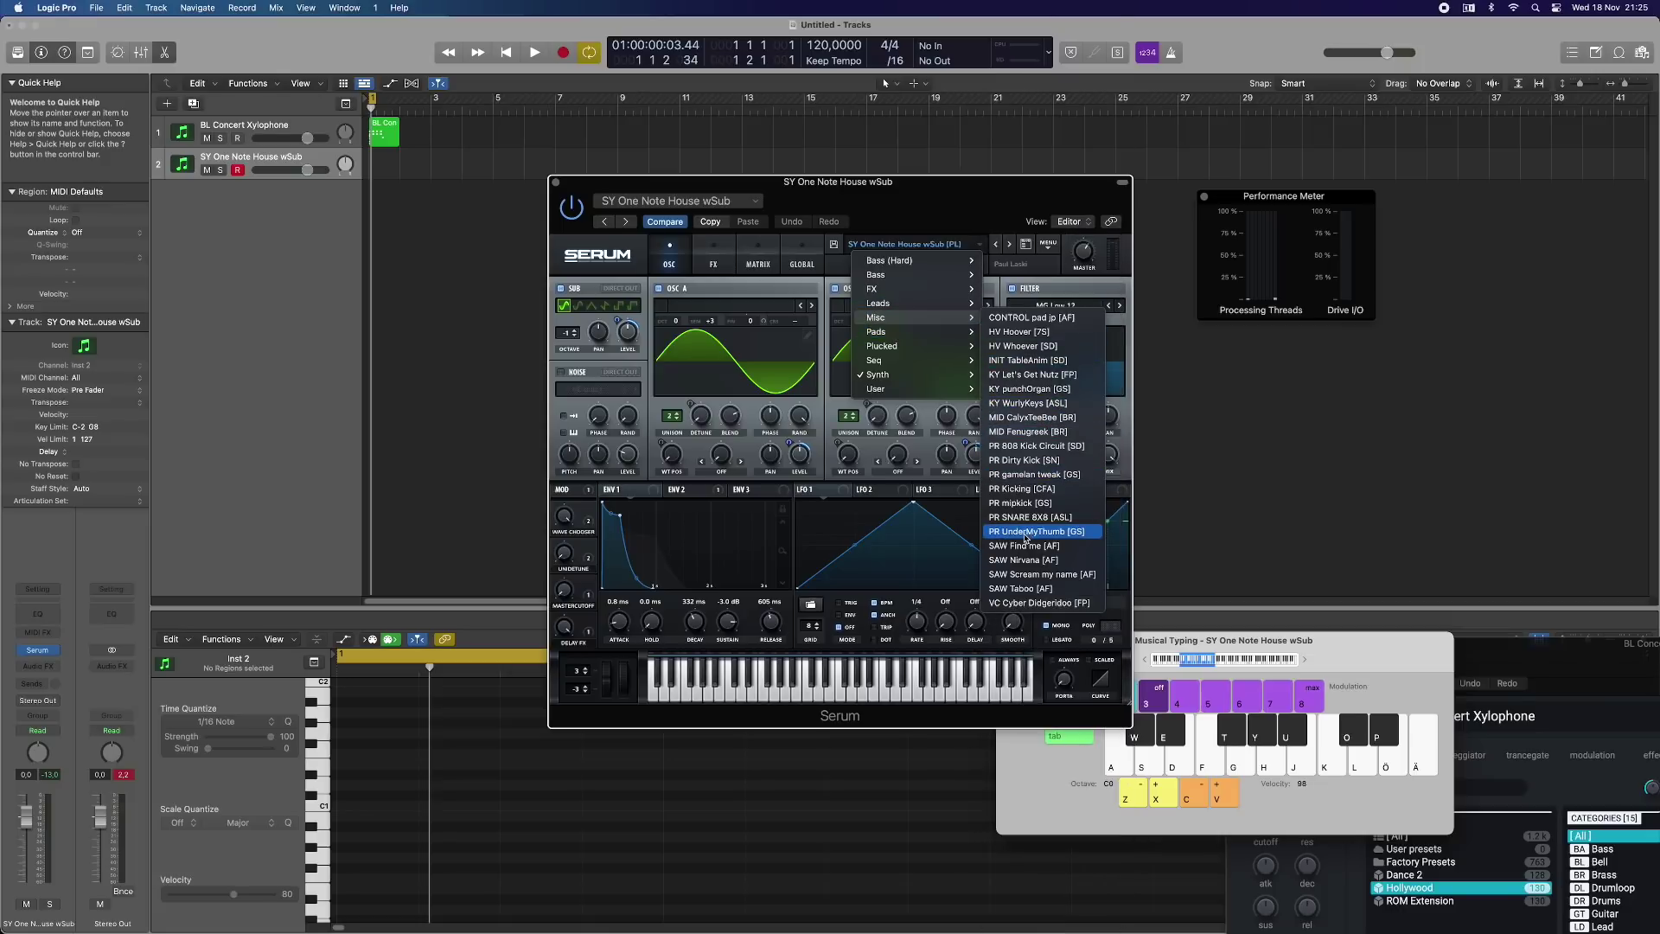
{"action": "left_click", "coordinate": [944, 210]}
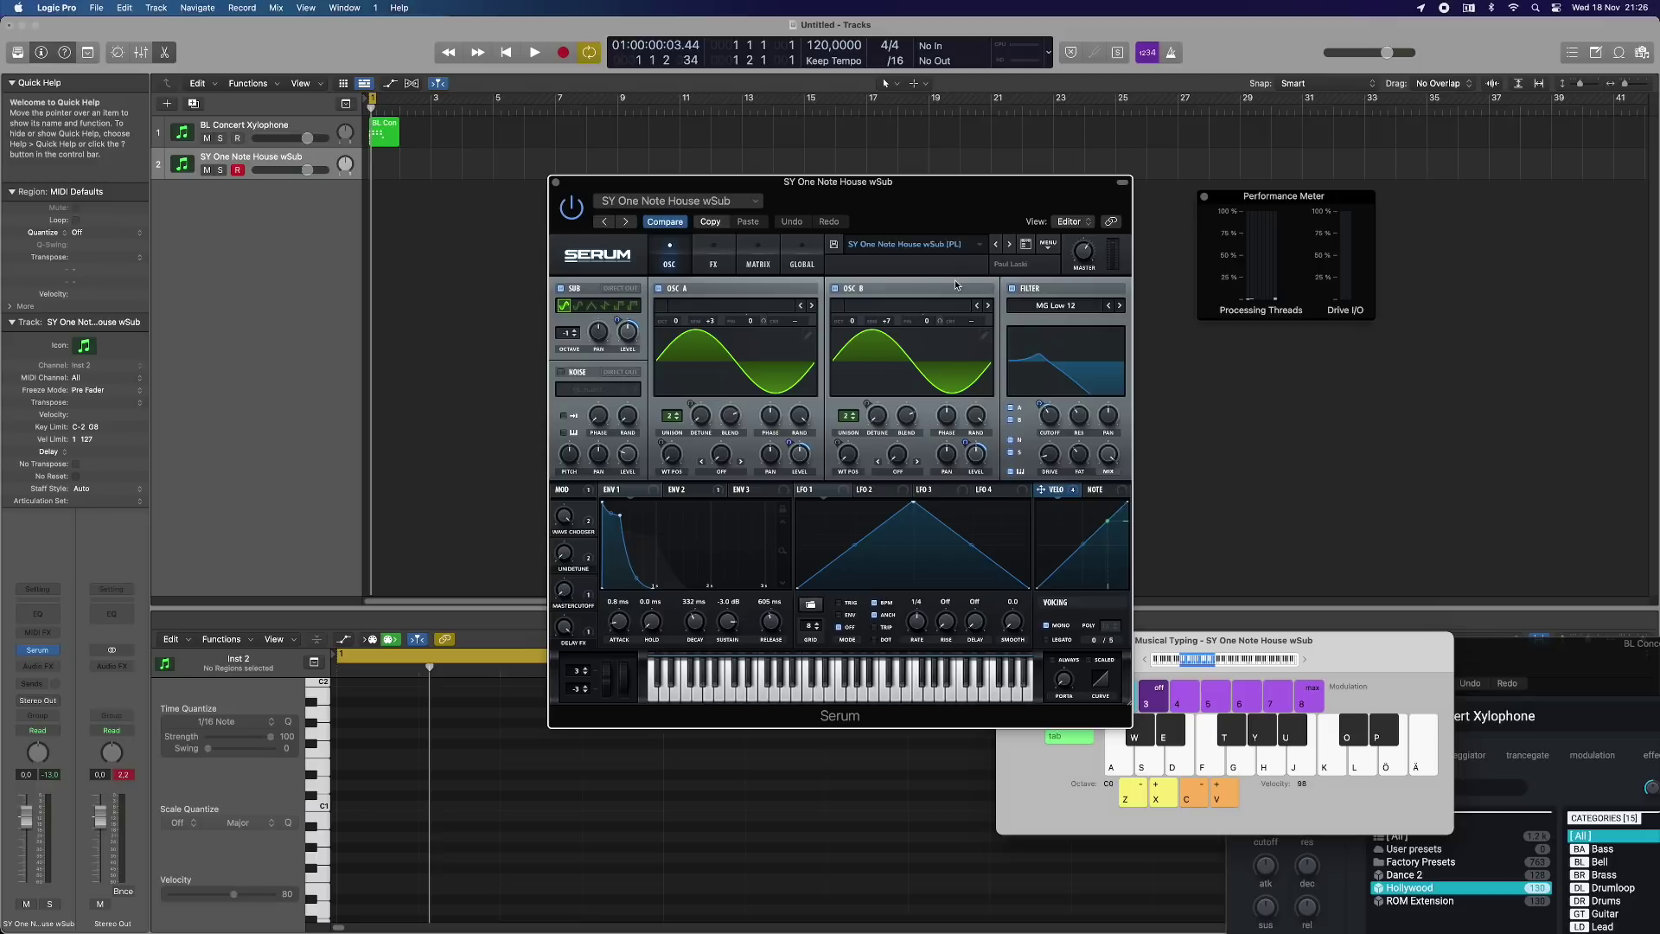
Step: Reload SY One Note House wSub [PL] and raise Serum's oscillator quality from 2X to 4X
{"action": "left_click", "coordinate": [1049, 245]}
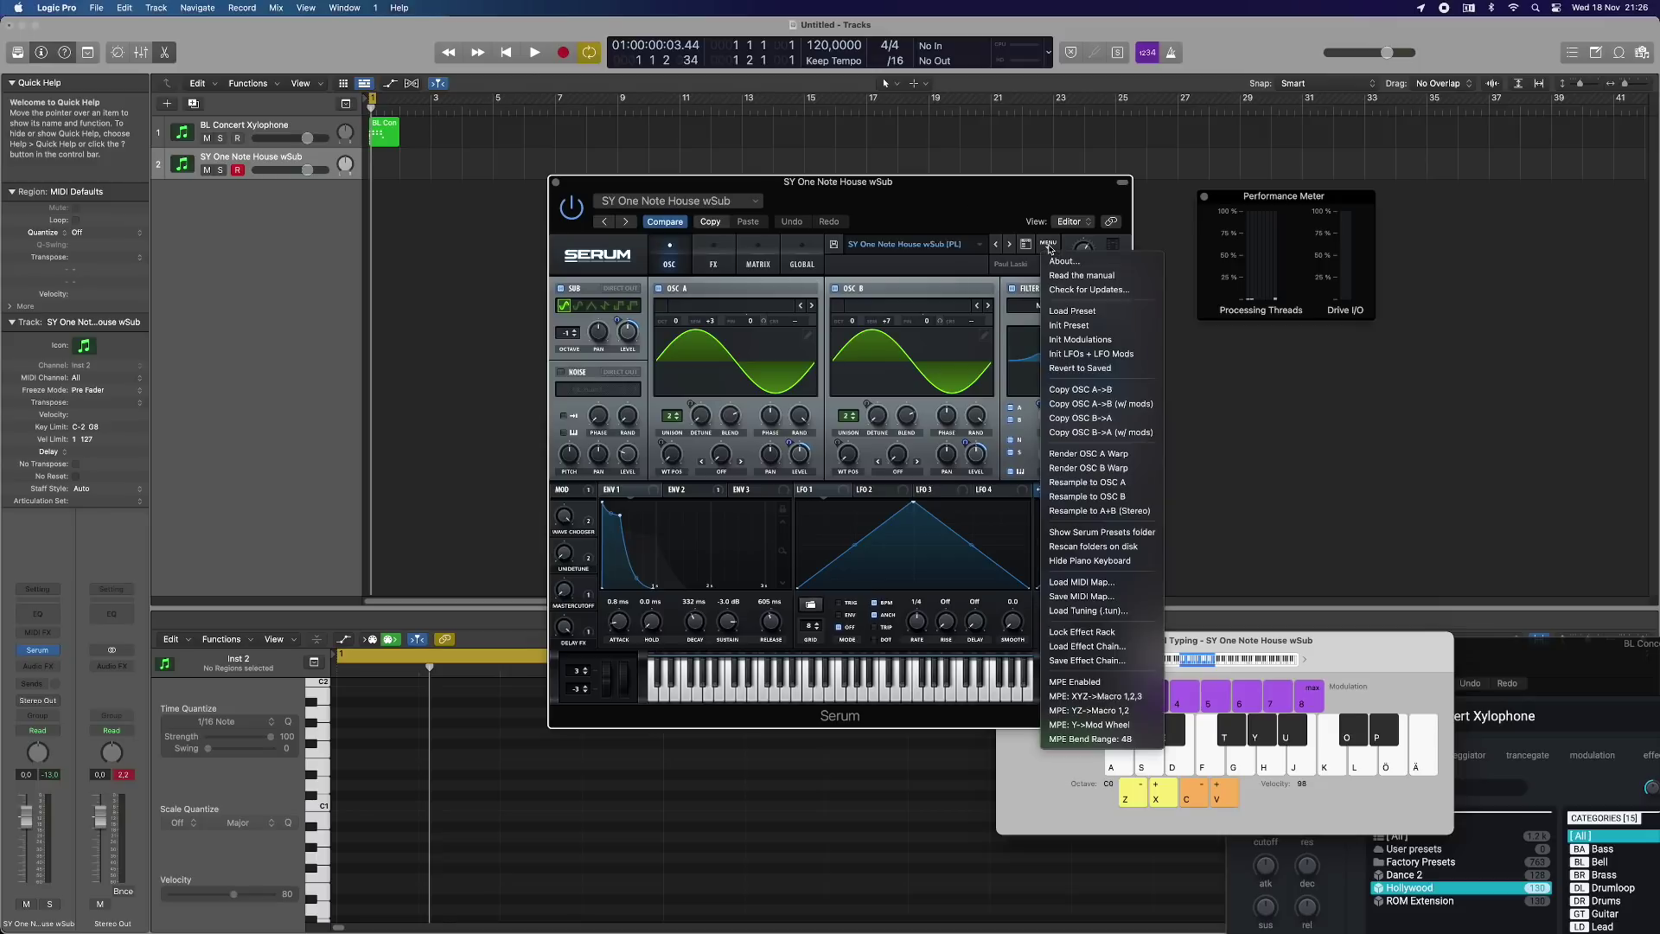
{"action": "left_click", "coordinate": [1017, 345]}
{"action": "left_click", "coordinate": [1025, 245]}
{"action": "double_click", "coordinate": [873, 445]}
{"action": "left_click", "coordinate": [796, 265]}
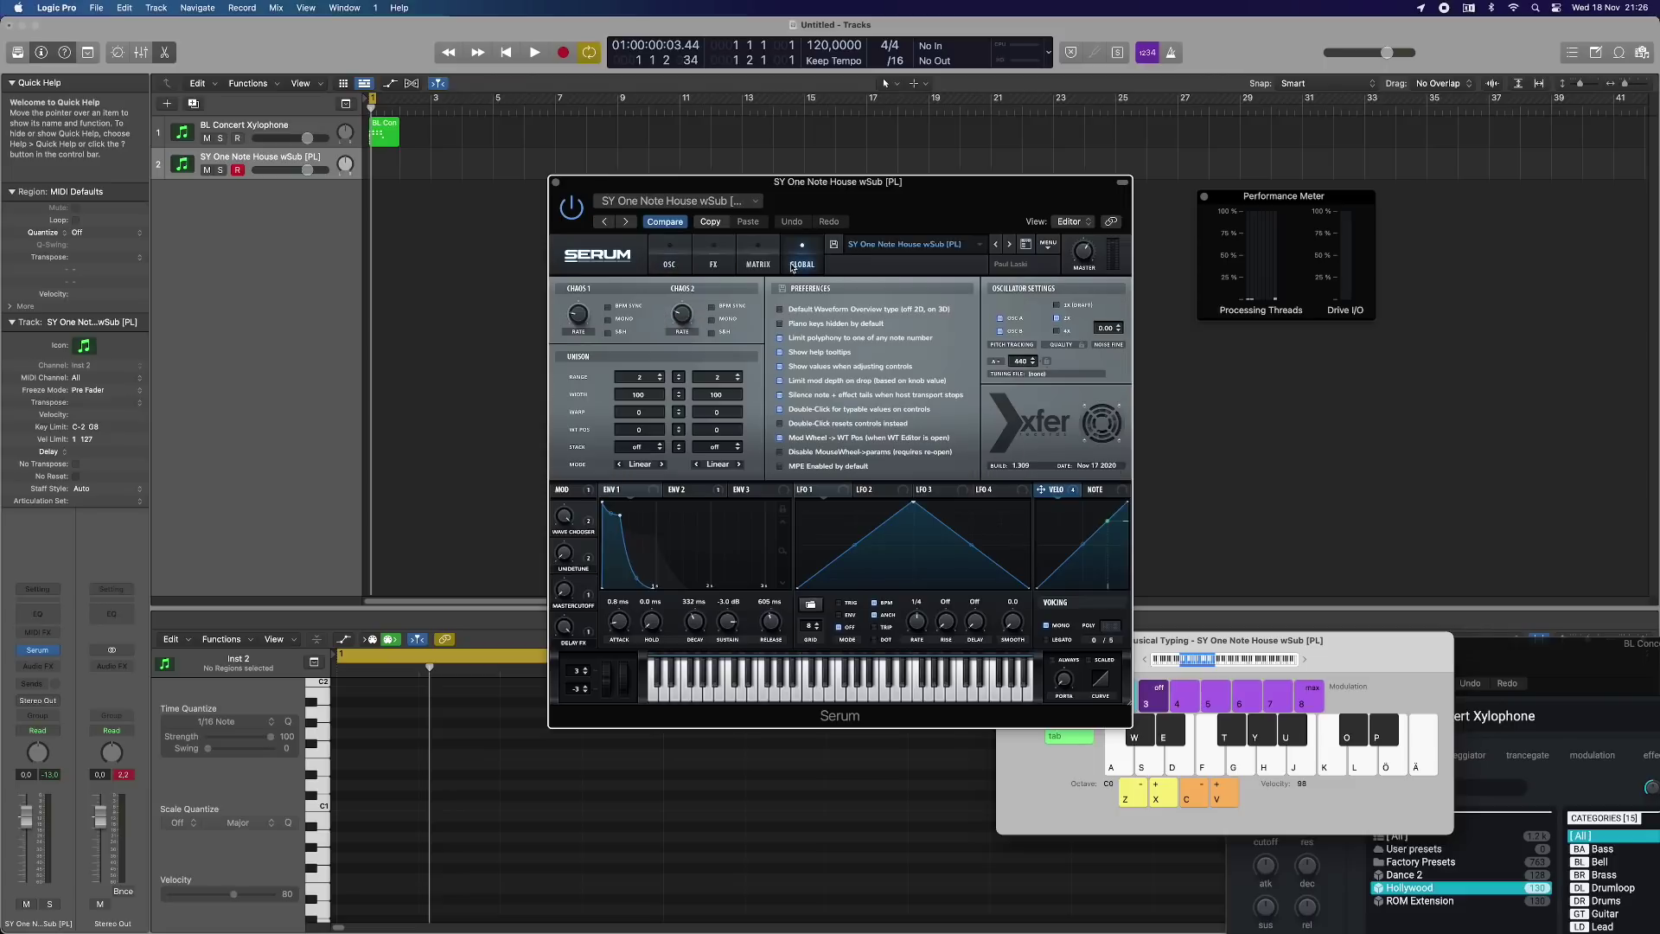
{"action": "left_click", "coordinate": [1056, 331]}
Step: Shift Musical Typing up an octave and play a few notes to audition the preset
{"action": "left_click", "coordinate": [277, 157]}
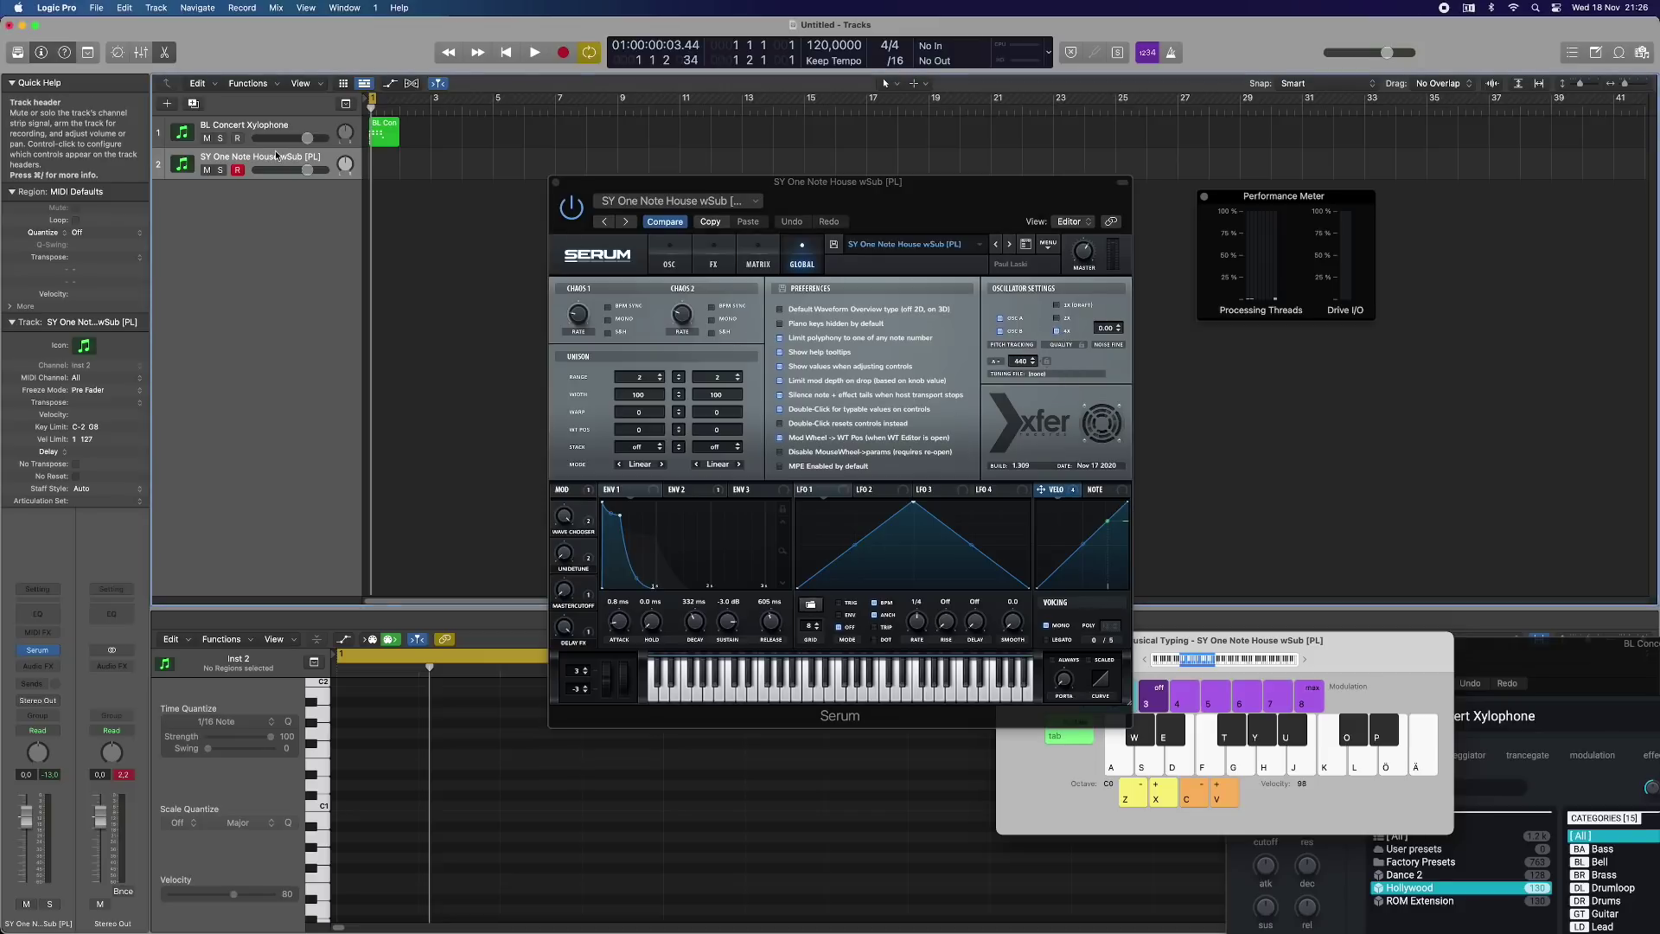
{"action": "key", "text": "l"}
{"action": "key", "text": "j"}
{"action": "key", "text": "odiaeresis"}
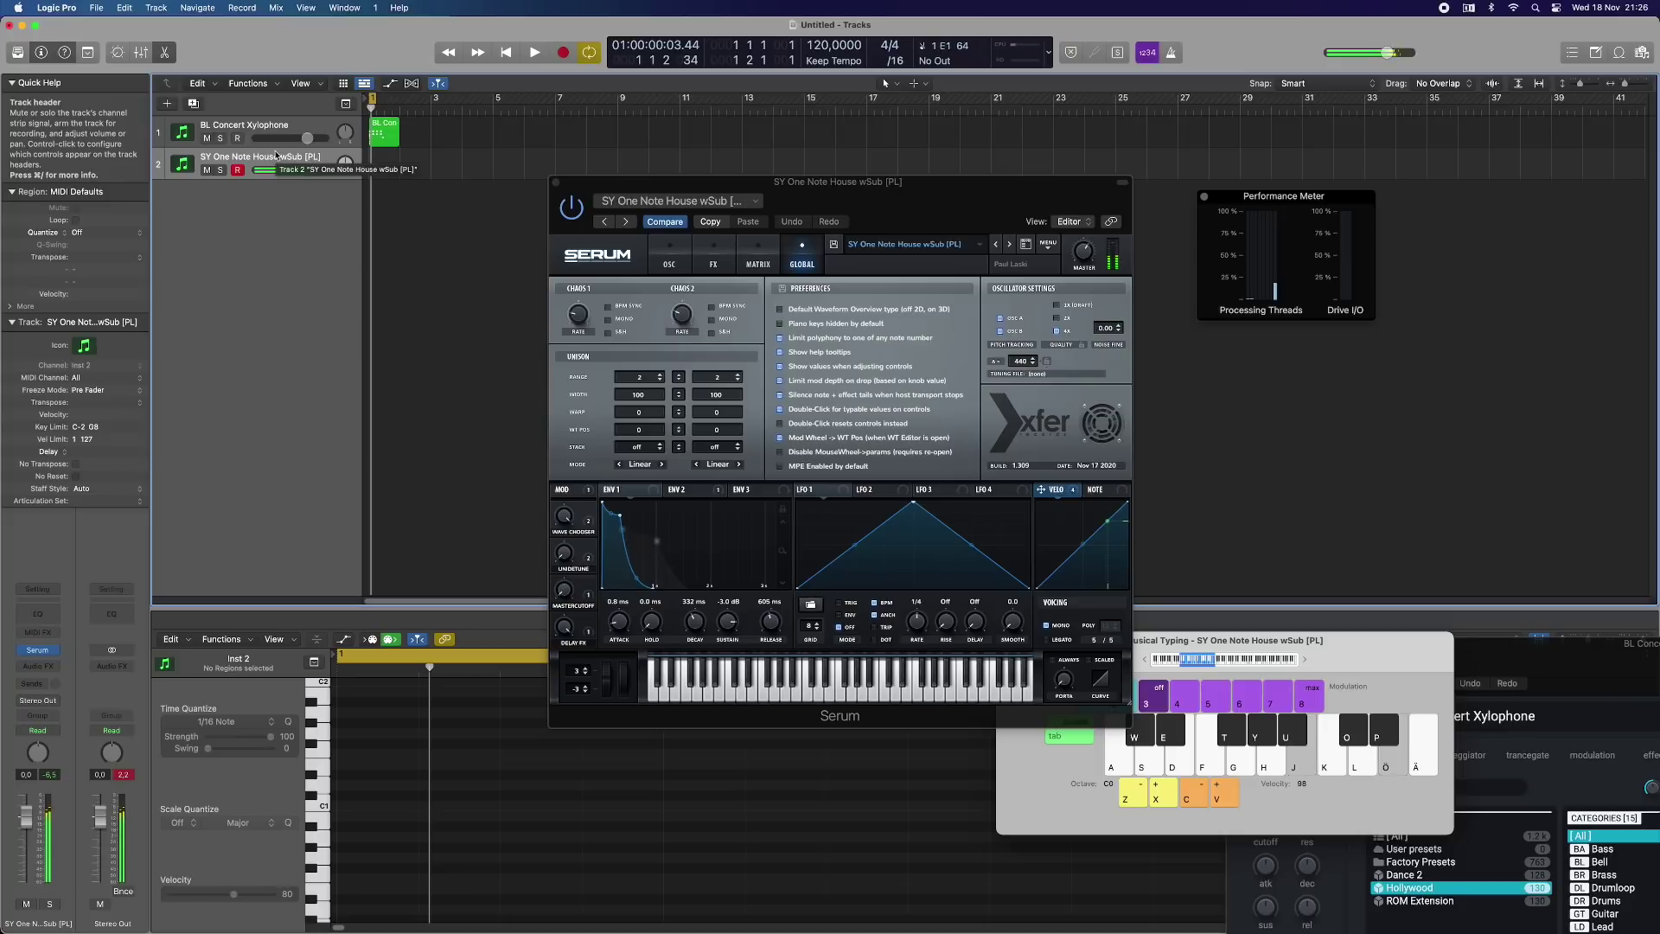
{"action": "key", "text": "k"}
{"action": "key", "text": "odiaeresis"}
Step: Raise Musical Typing to octave C2 and keep auditioning SY One Note House wSub
{"action": "key", "text": "x"}
{"action": "key", "text": "x"}
{"action": "key", "text": "k"}
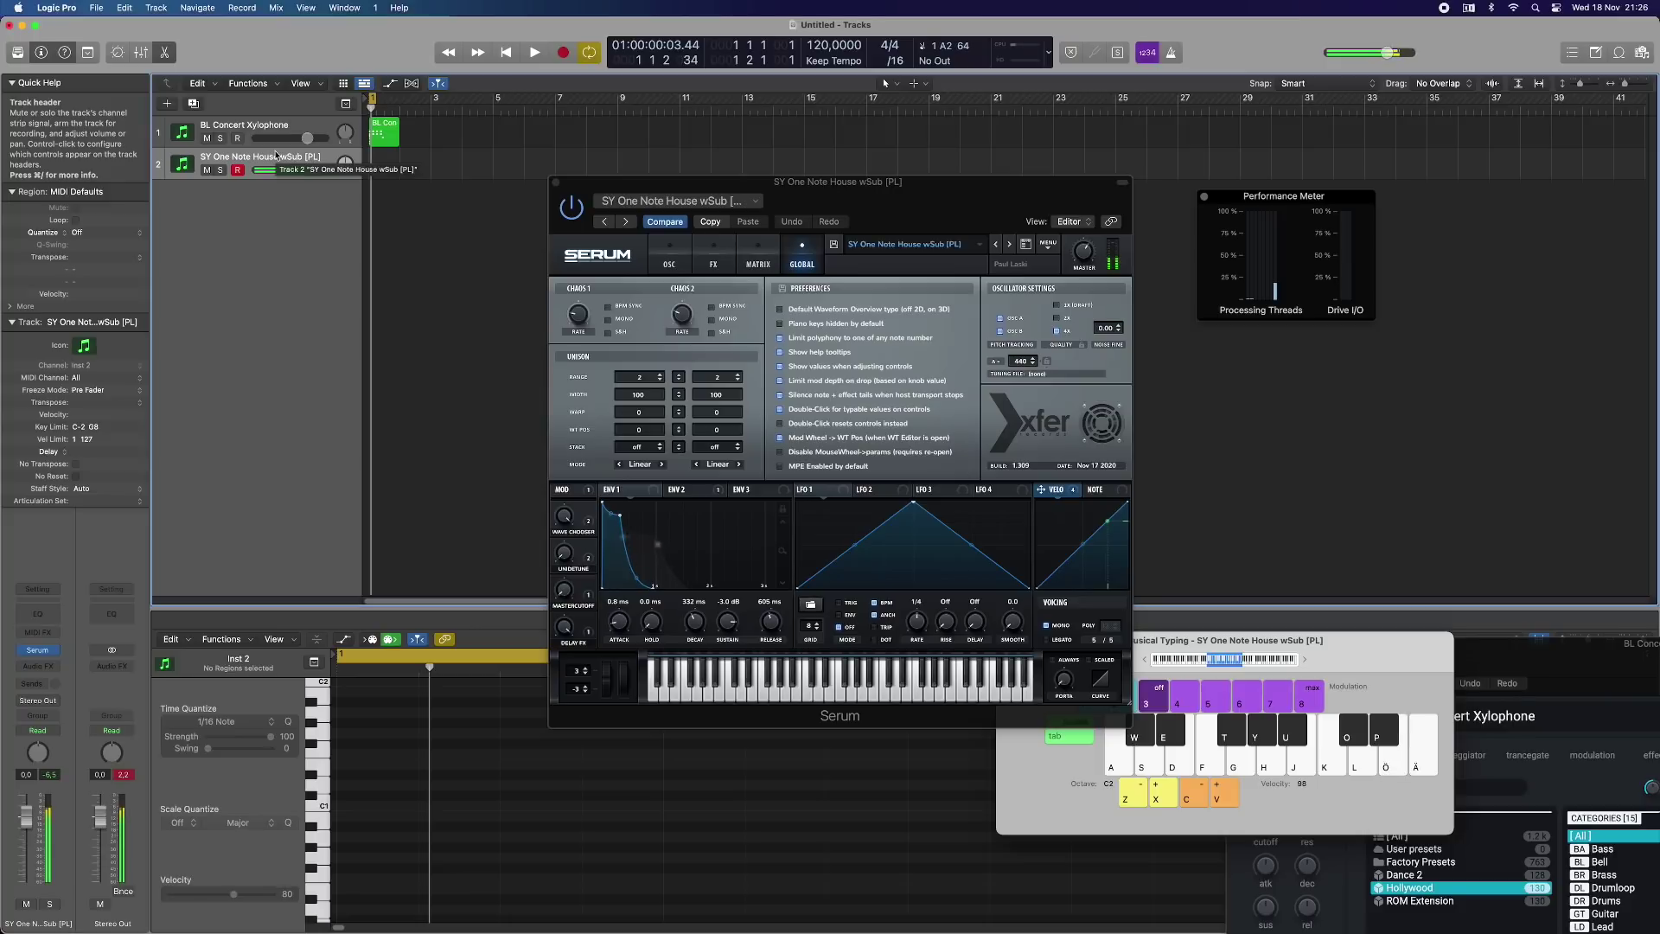
{"action": "key", "text": "d"}
{"action": "key", "text": "f"}
{"action": "key", "text": "j"}
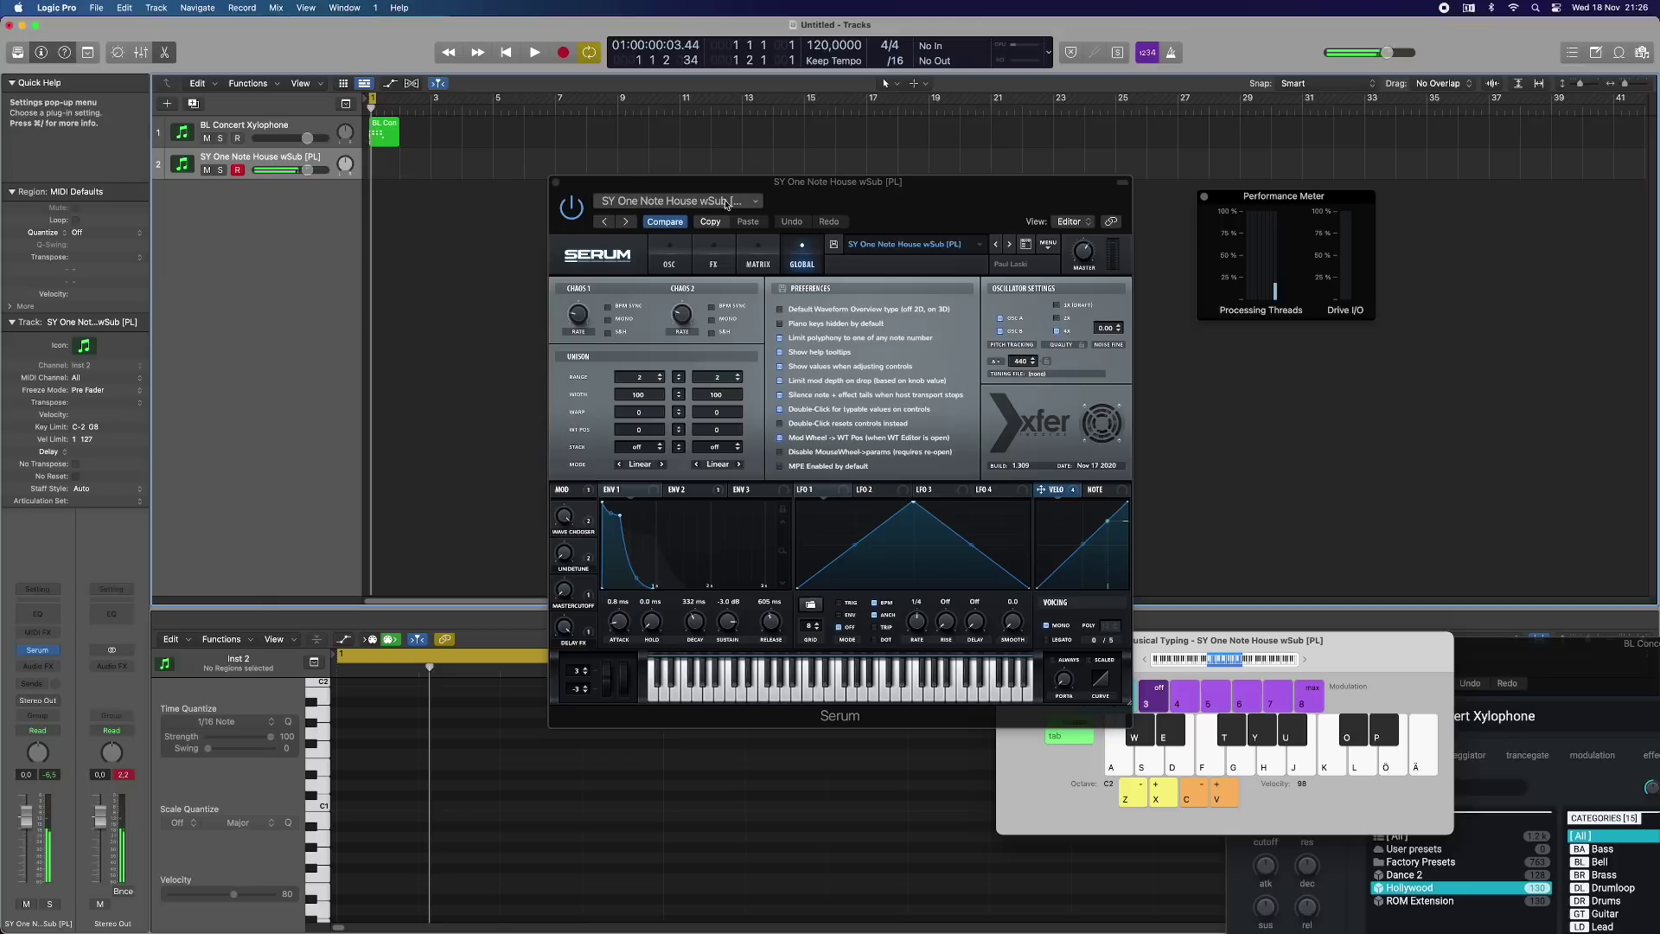
Step: Load the PL Big Bells [AS] preset from Serum's Plucked category
{"action": "left_click", "coordinate": [900, 245]}
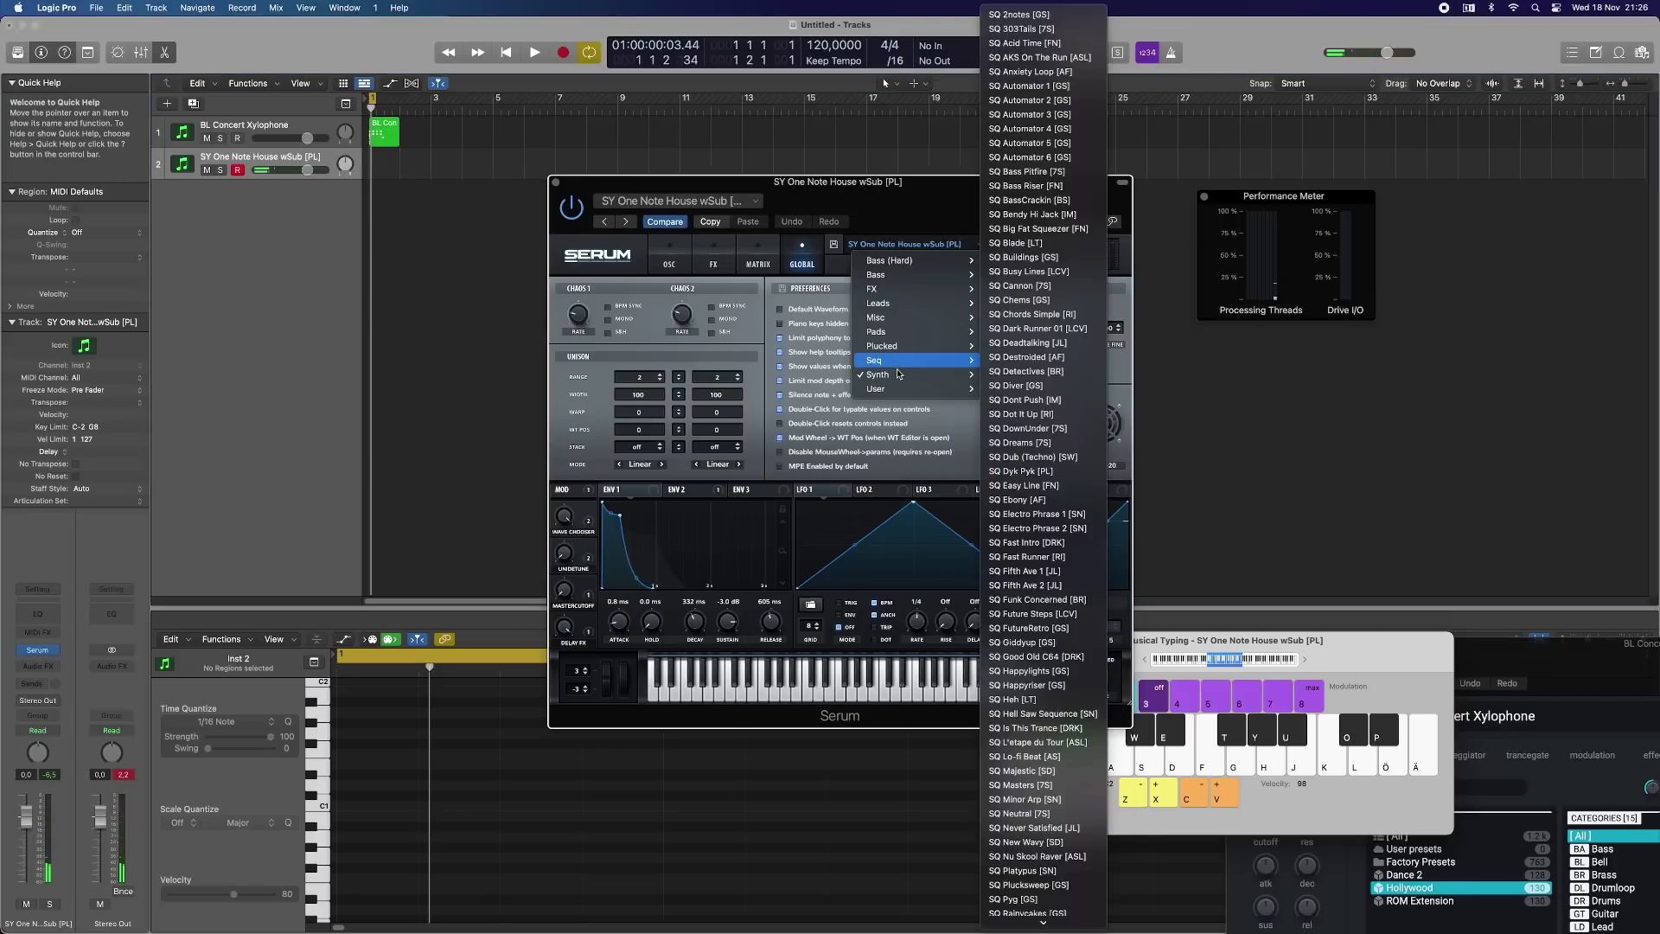
{"action": "mouse_move", "coordinate": [917, 374]}
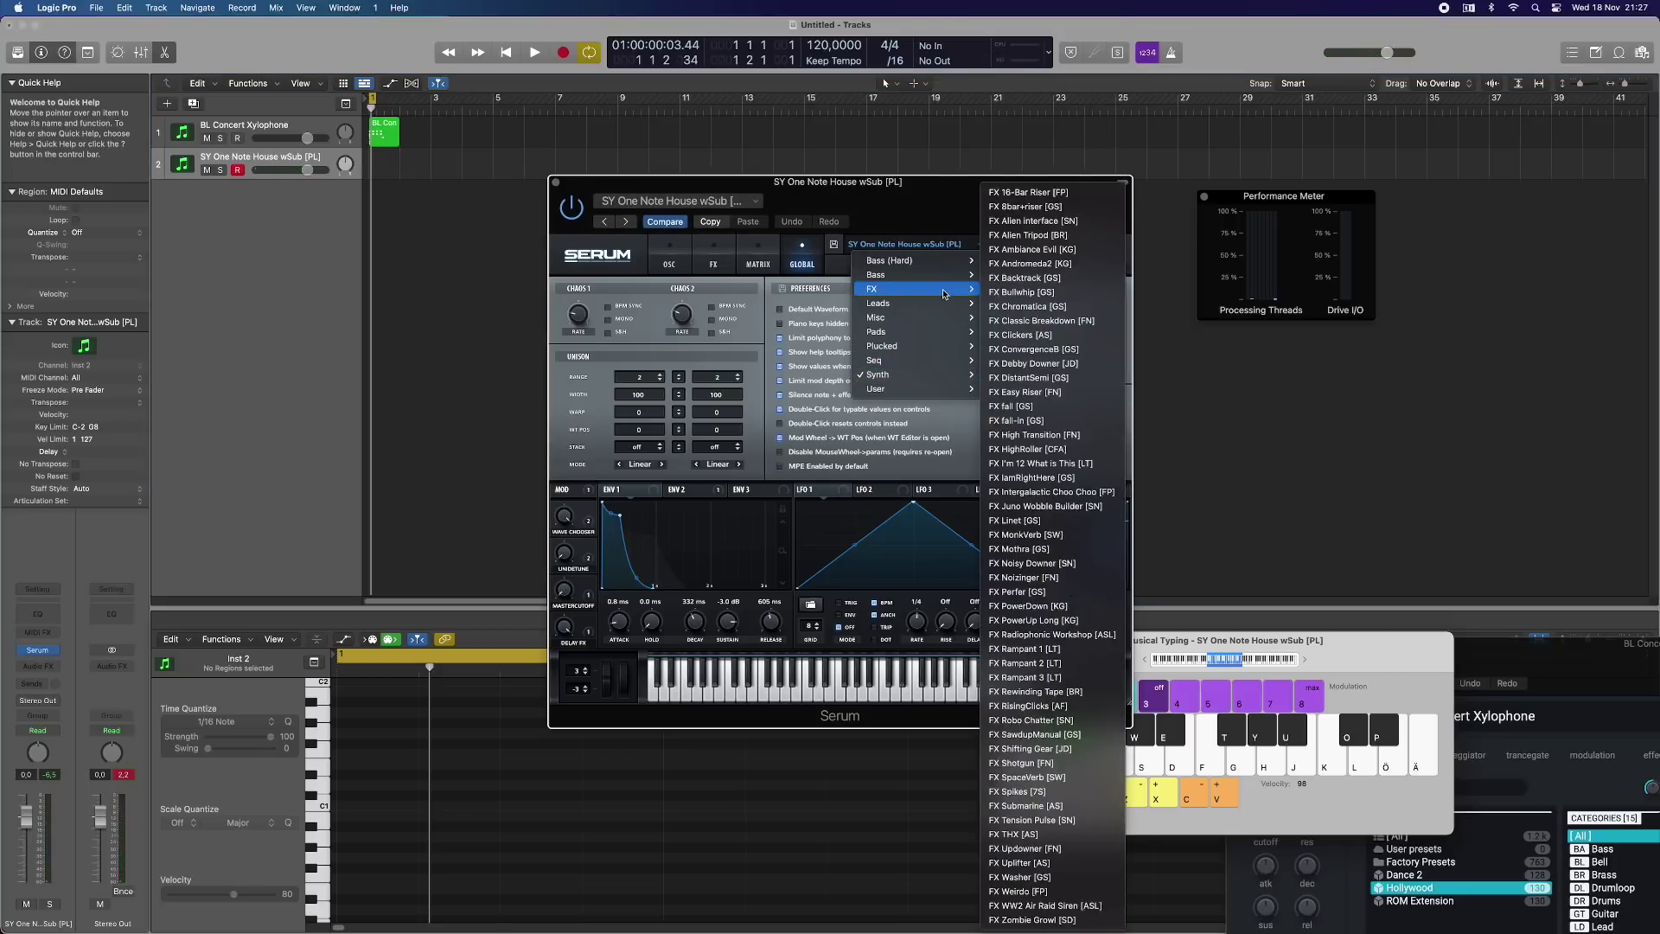
{"action": "mouse_move", "coordinate": [878, 302]}
{"action": "mouse_move", "coordinate": [882, 346]}
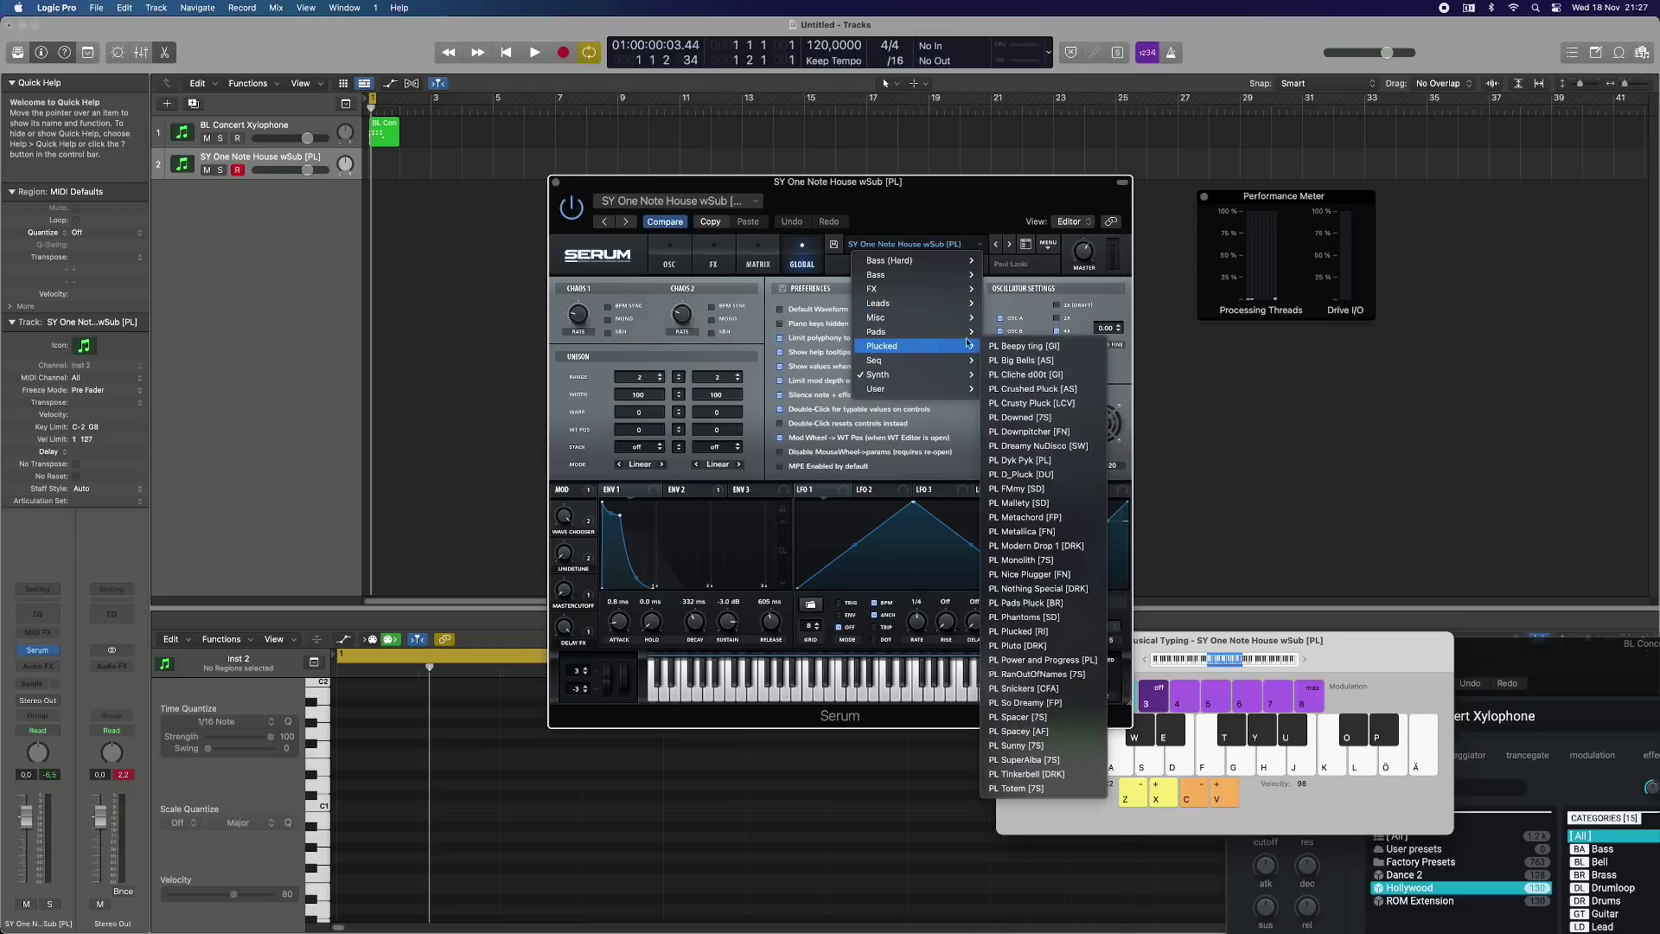
{"action": "left_click", "coordinate": [1041, 361]}
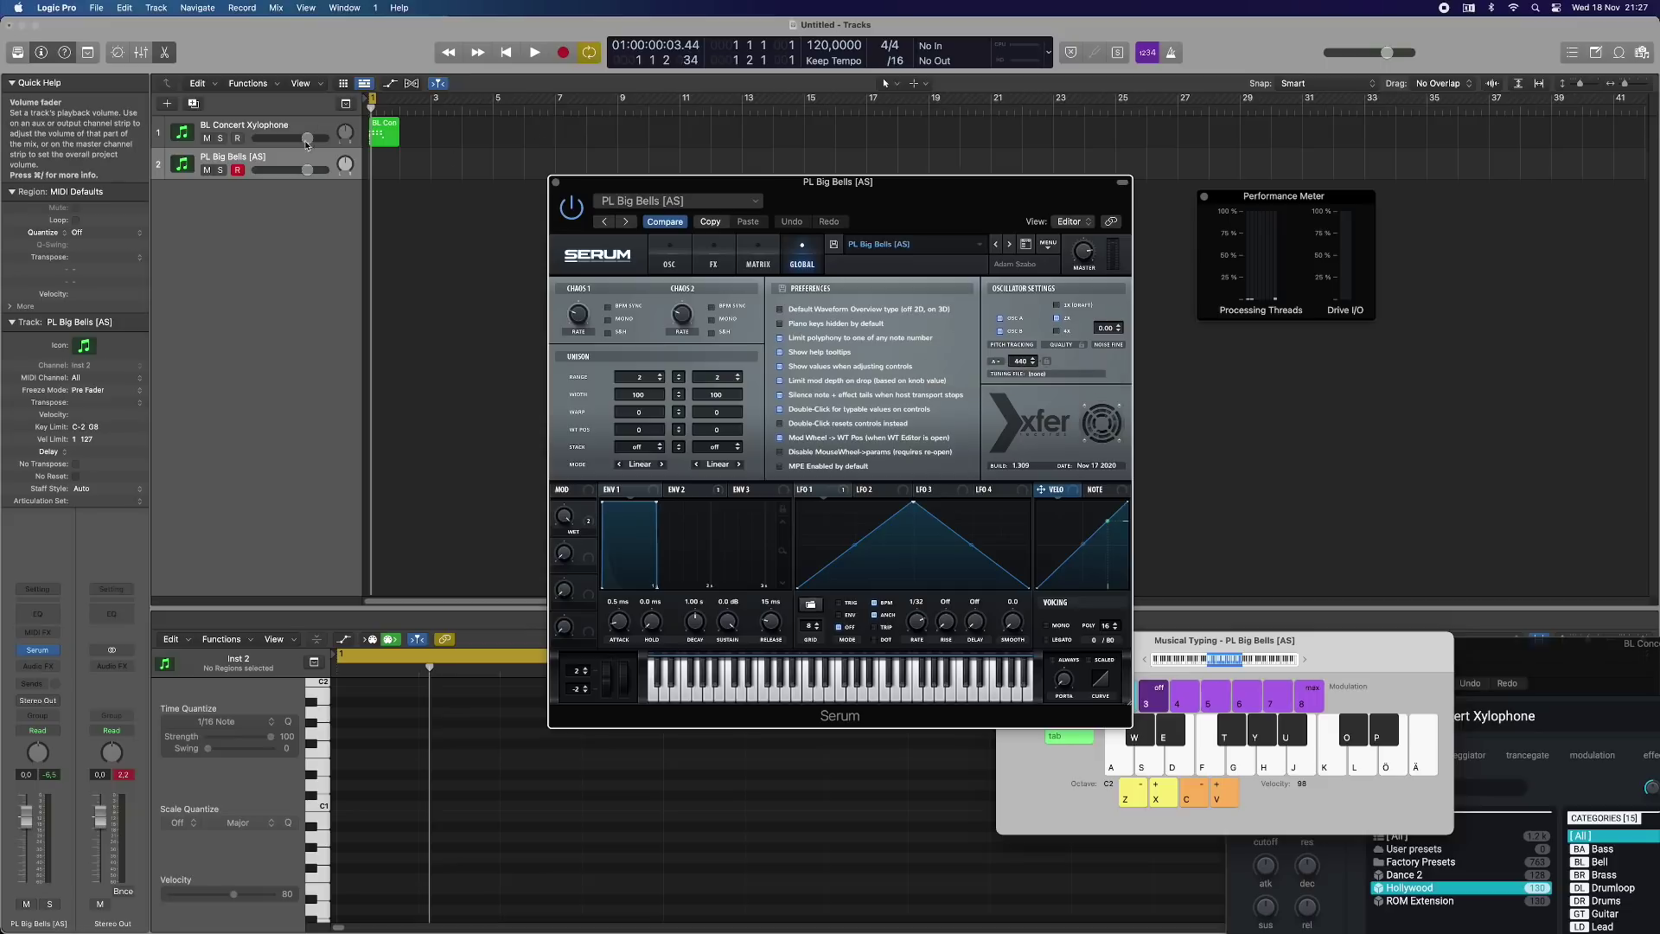
Step: Audition PL Big Bells [AS] with single notes and several chords on Musical Typing
{"action": "key", "text": "j"}
{"action": "key", "text": "g"}
{"action": "key", "text": "j"}
{"action": "key", "text": "s"}
{"action": "key", "text": "g"}
{"action": "key", "text": "f"}
{"action": "key", "text": "l"}
{"action": "key", "text": "s"}
{"action": "key", "text": "f"}
{"action": "key", "text": "j"}
{"action": "key", "text": "h"}
{"action": "key", "text": "f"}
{"action": "key", "text": "g"}
{"action": "key", "text": "d"}
{"action": "key", "text": "j"}
{"action": "key", "text": "h"}
{"action": "key", "text": "g"}
{"action": "key", "text": "j"}
{"action": "key", "text": "l"}
{"action": "key", "text": "e"}
{"action": "key", "text": "t"}
Step: Load the LD Heavy Metal[SD] preset from Serum's Leads category
{"action": "left_click", "coordinate": [869, 245]}
{"action": "mouse_move", "coordinate": [930, 336]}
{"action": "mouse_move", "coordinate": [917, 304]}
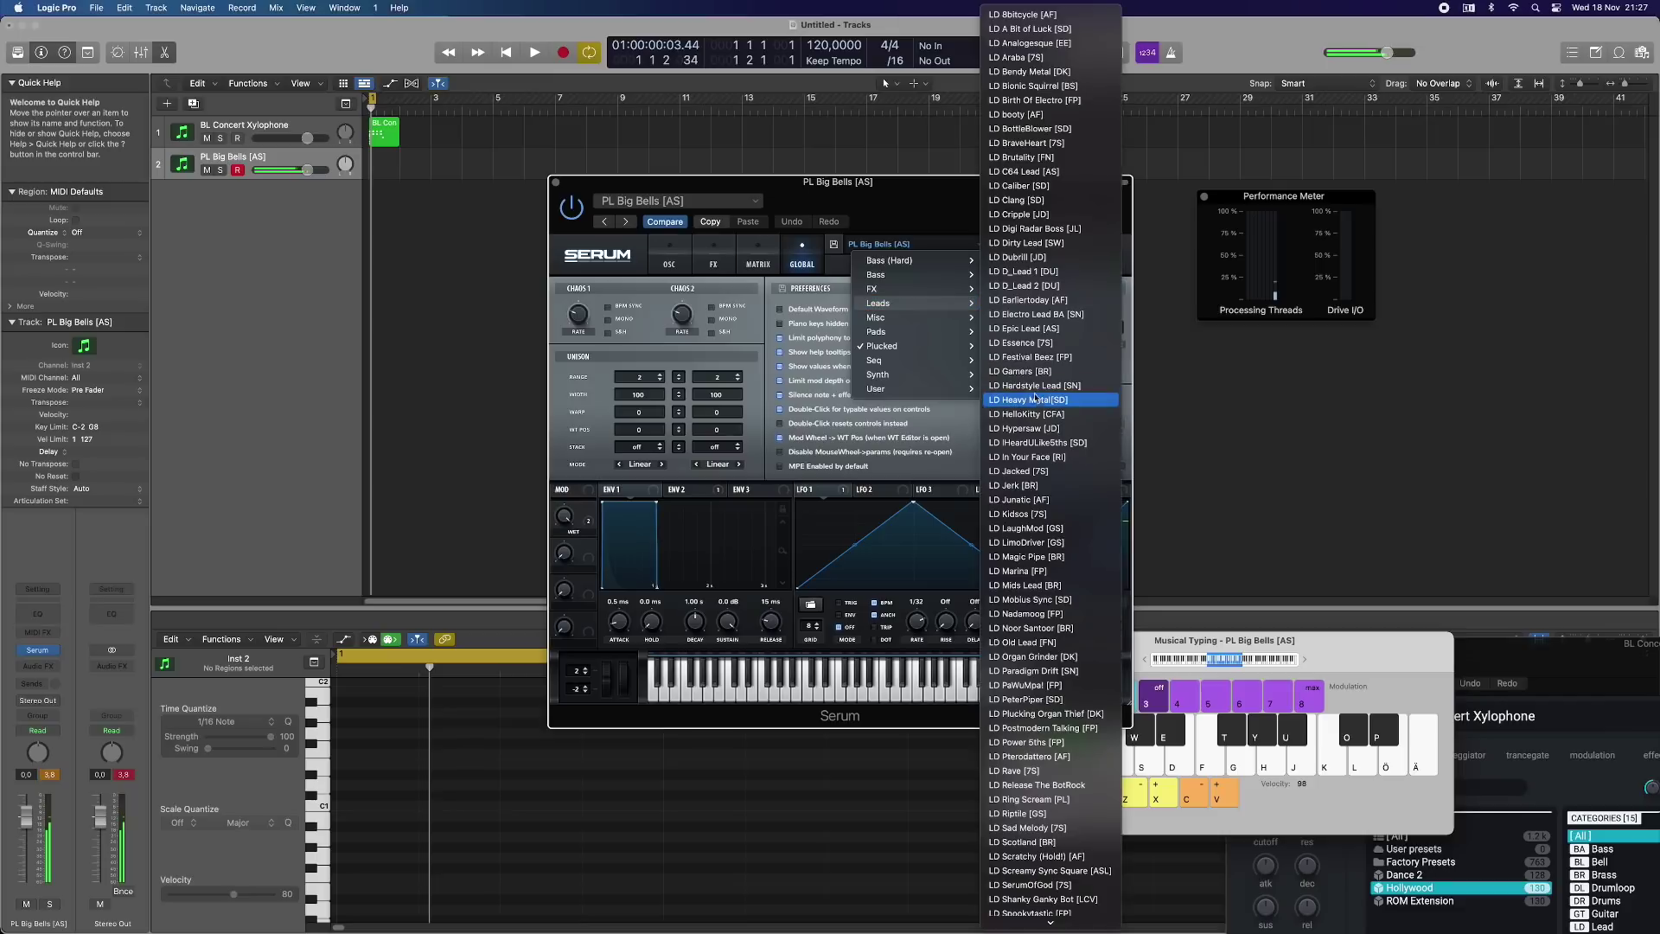
{"action": "left_click", "coordinate": [1037, 402]}
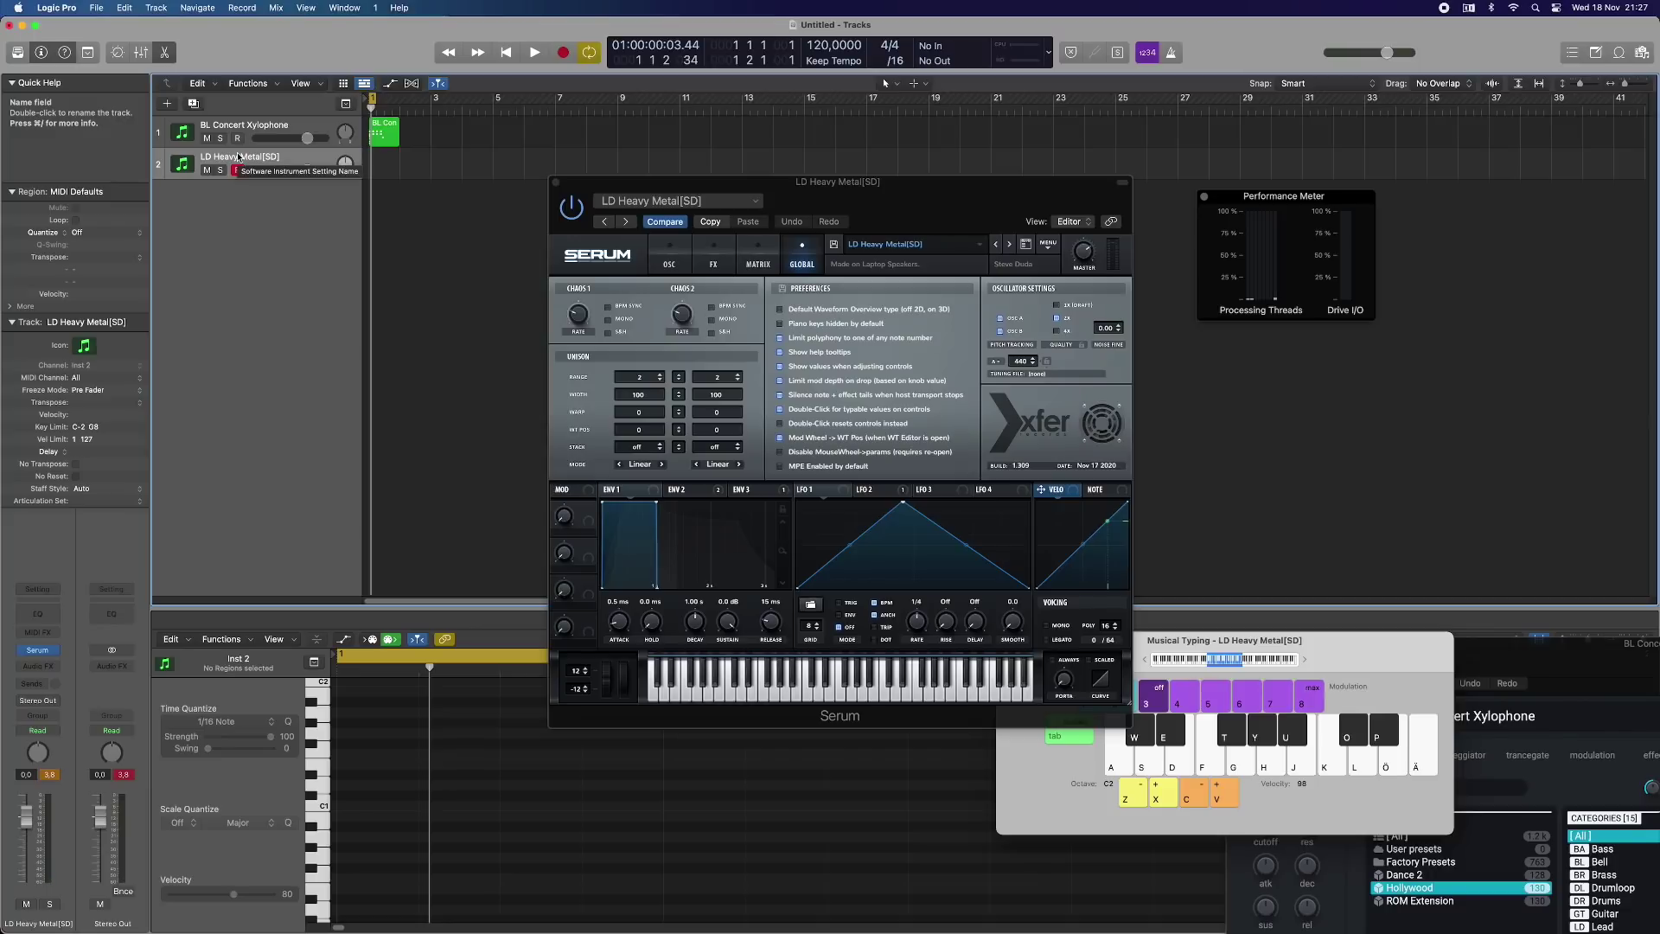
Step: Play a few notes to audition the LD Heavy Metal[SD] preset
{"action": "key", "text": "a"}
{"action": "key", "text": "d"}
{"action": "key", "text": "k"}
{"action": "key", "text": "s"}
{"action": "key", "text": "g"}
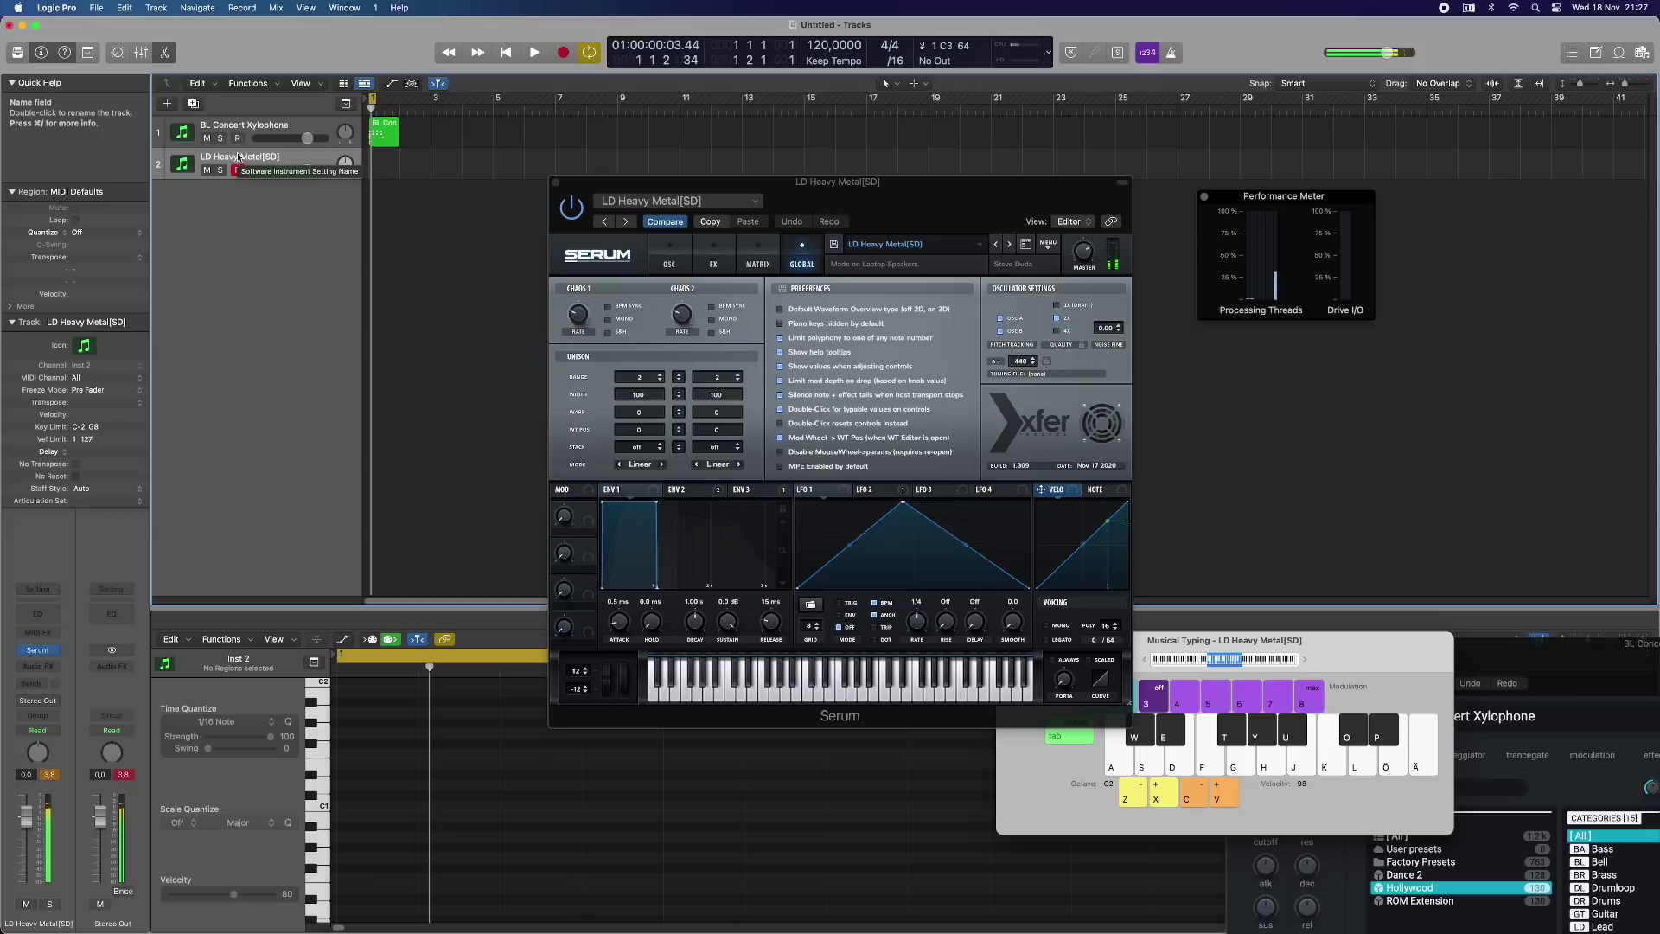
Step: Load the SQ Diver [GS] preset from Serum's Seq category
{"action": "left_click", "coordinate": [918, 246]}
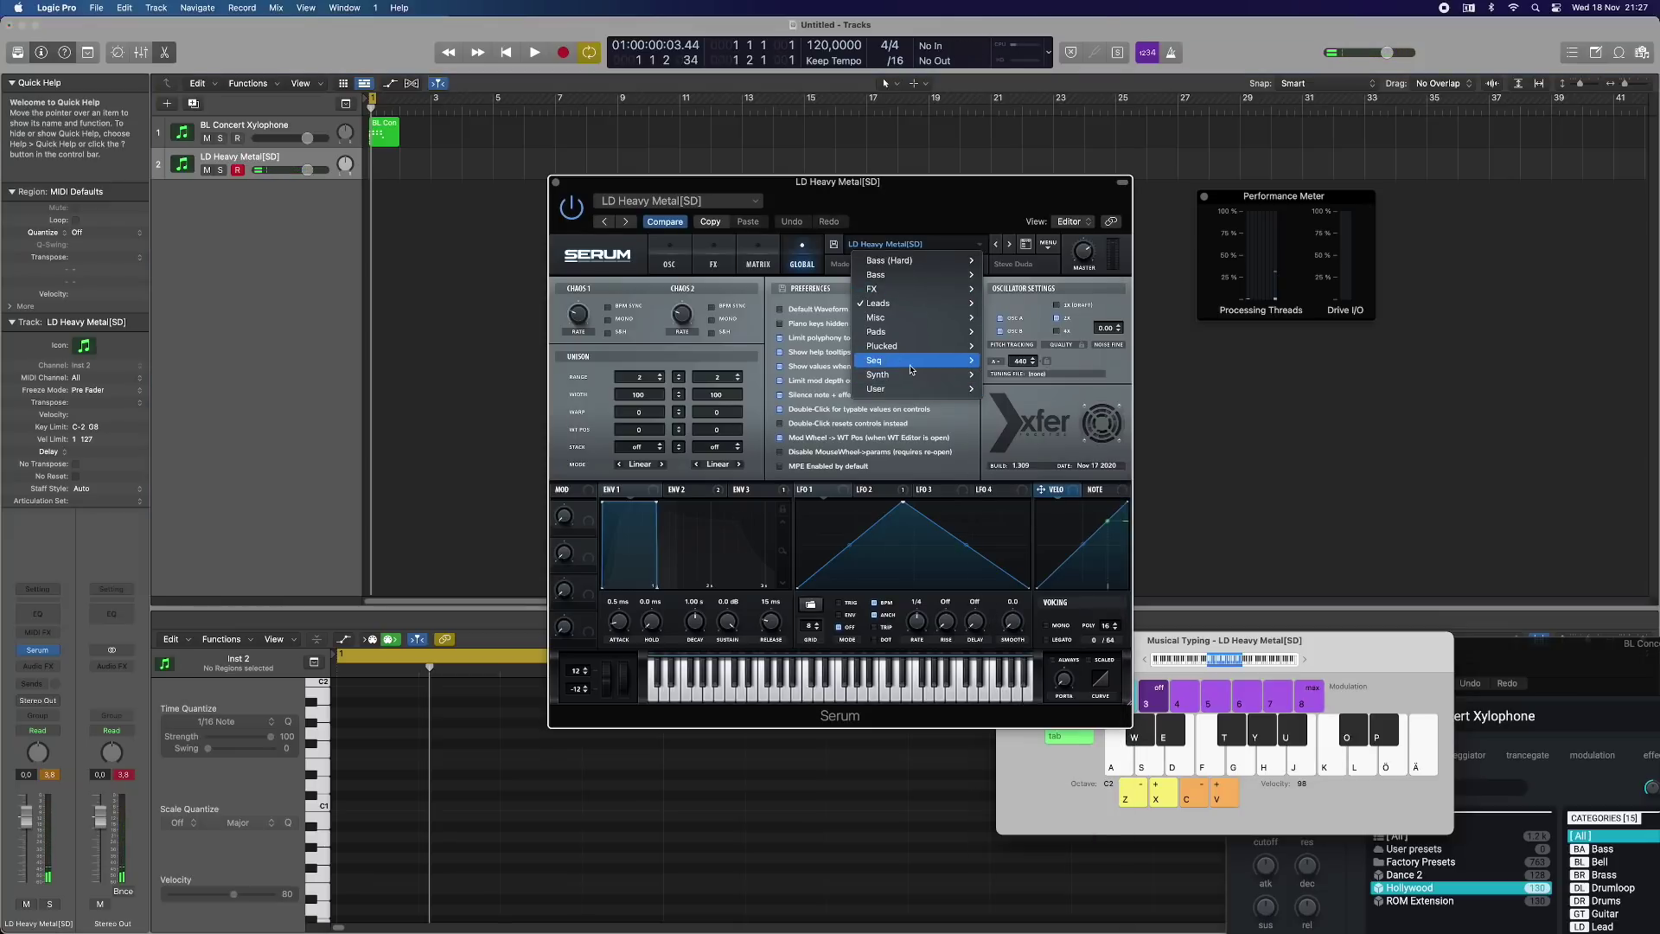
{"action": "mouse_move", "coordinate": [939, 360]}
{"action": "left_click", "coordinate": [1037, 388]}
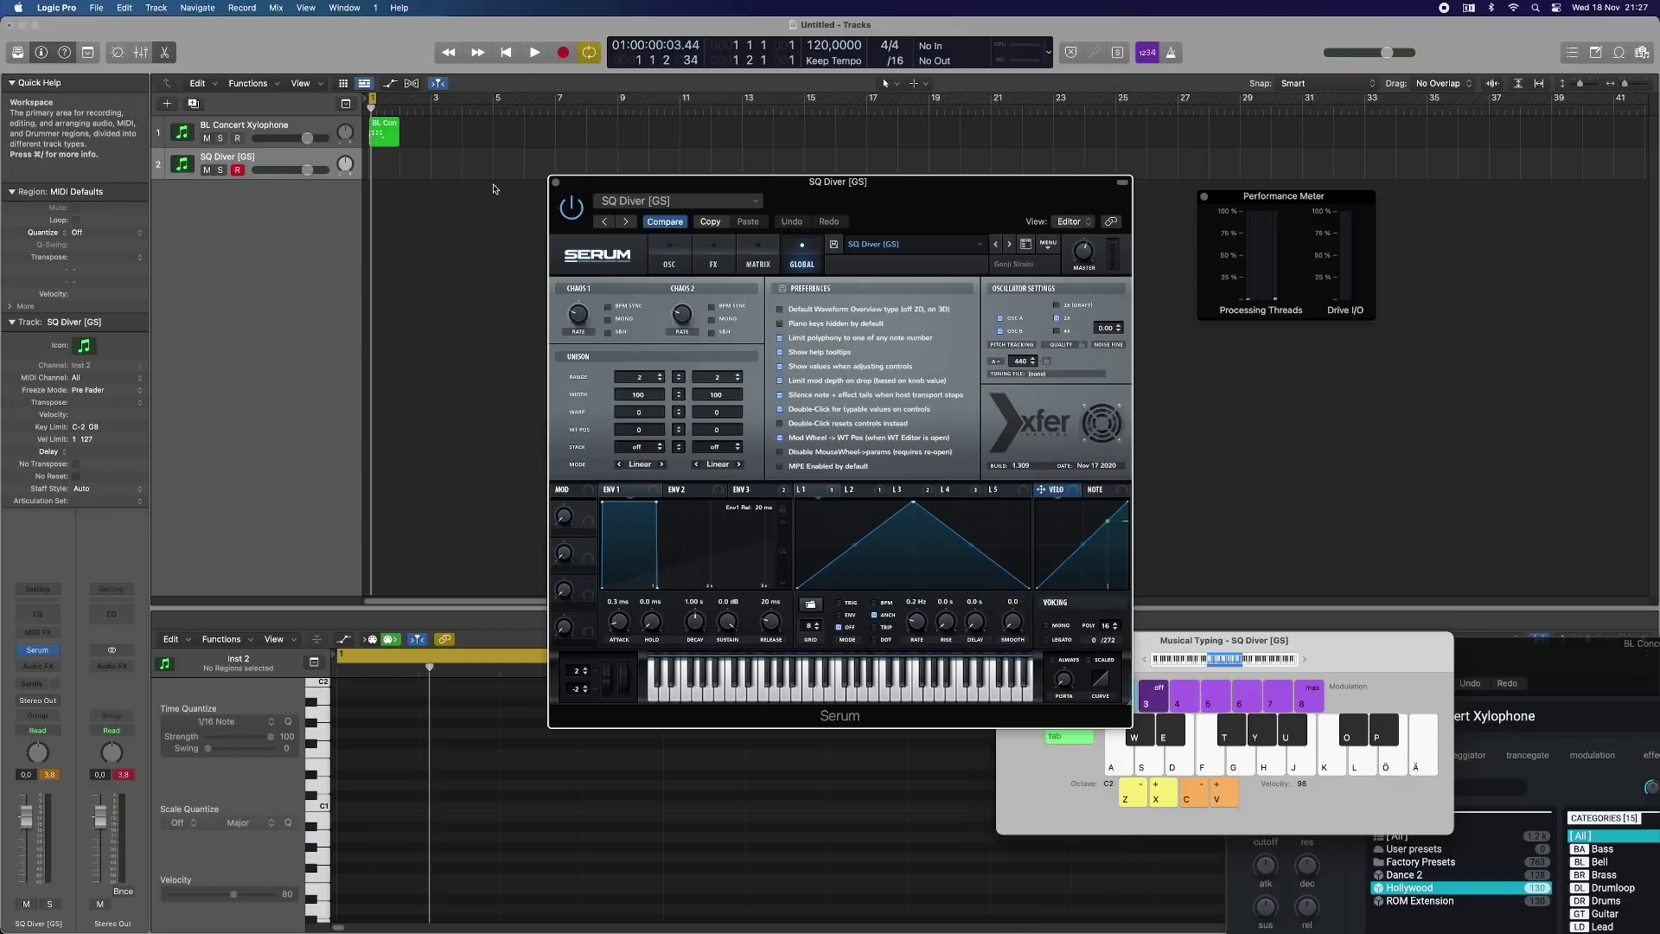
Step: Audition SQ Diver [GS] with notes and short chords on Musical Typing
{"action": "left_click", "coordinate": [257, 159]}
{"action": "key", "text": "h"}
{"action": "key", "text": "j"}
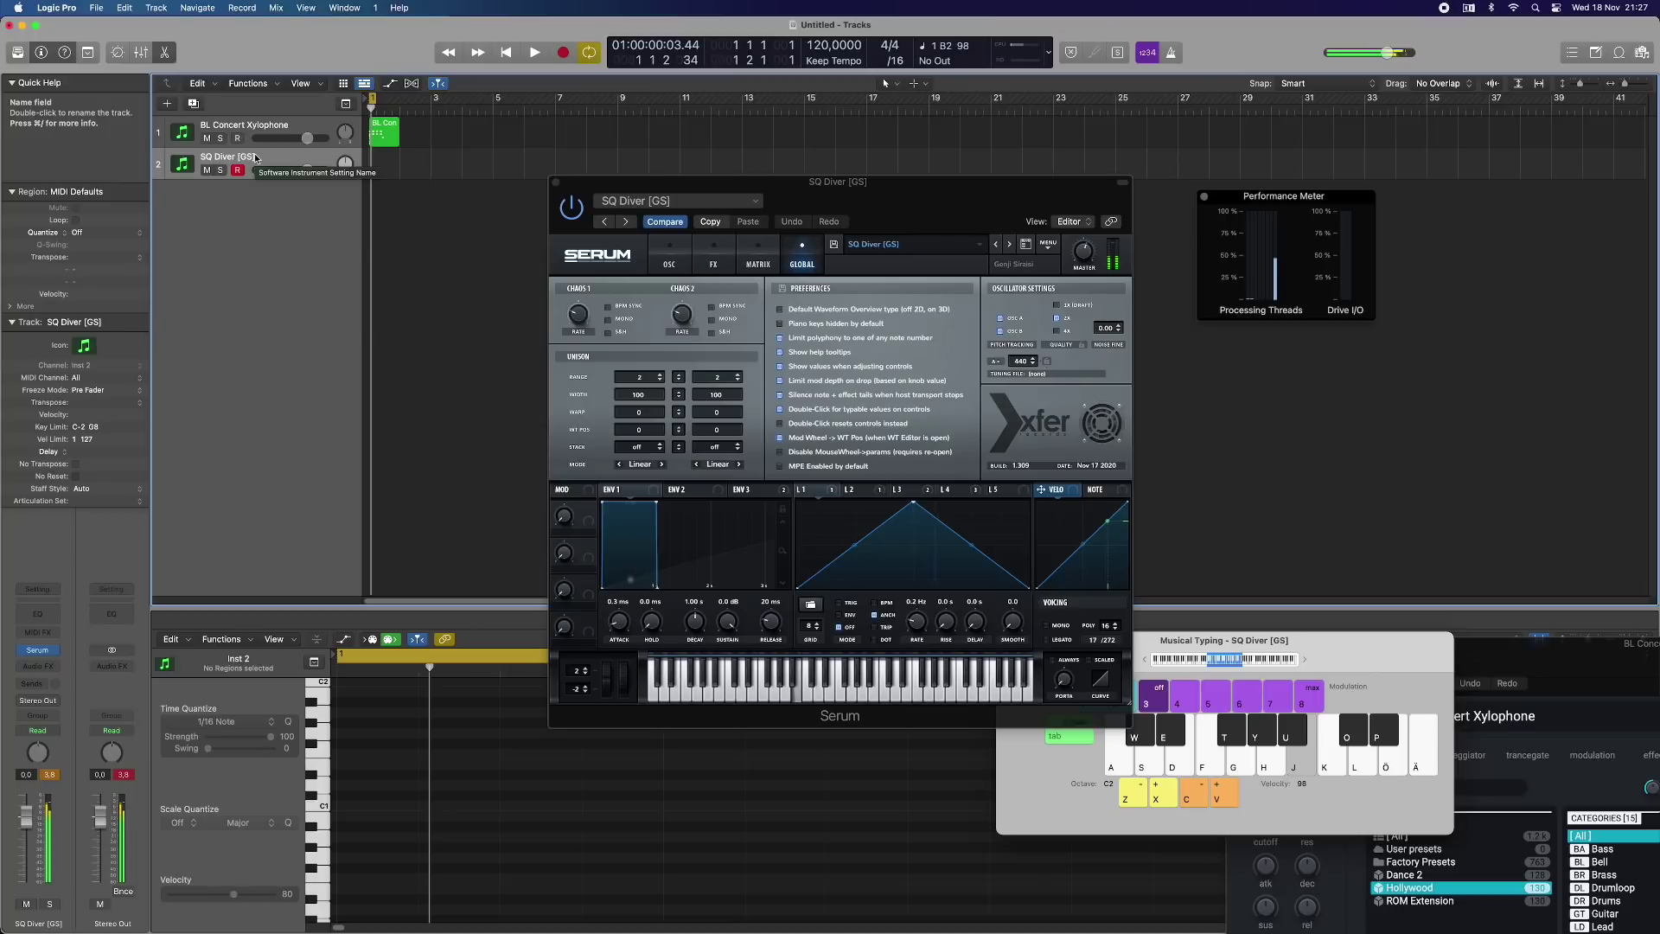
{"action": "key", "text": "g"}
{"action": "key", "text": "k"}
{"action": "key", "text": "d"}
{"action": "key", "text": "h"}
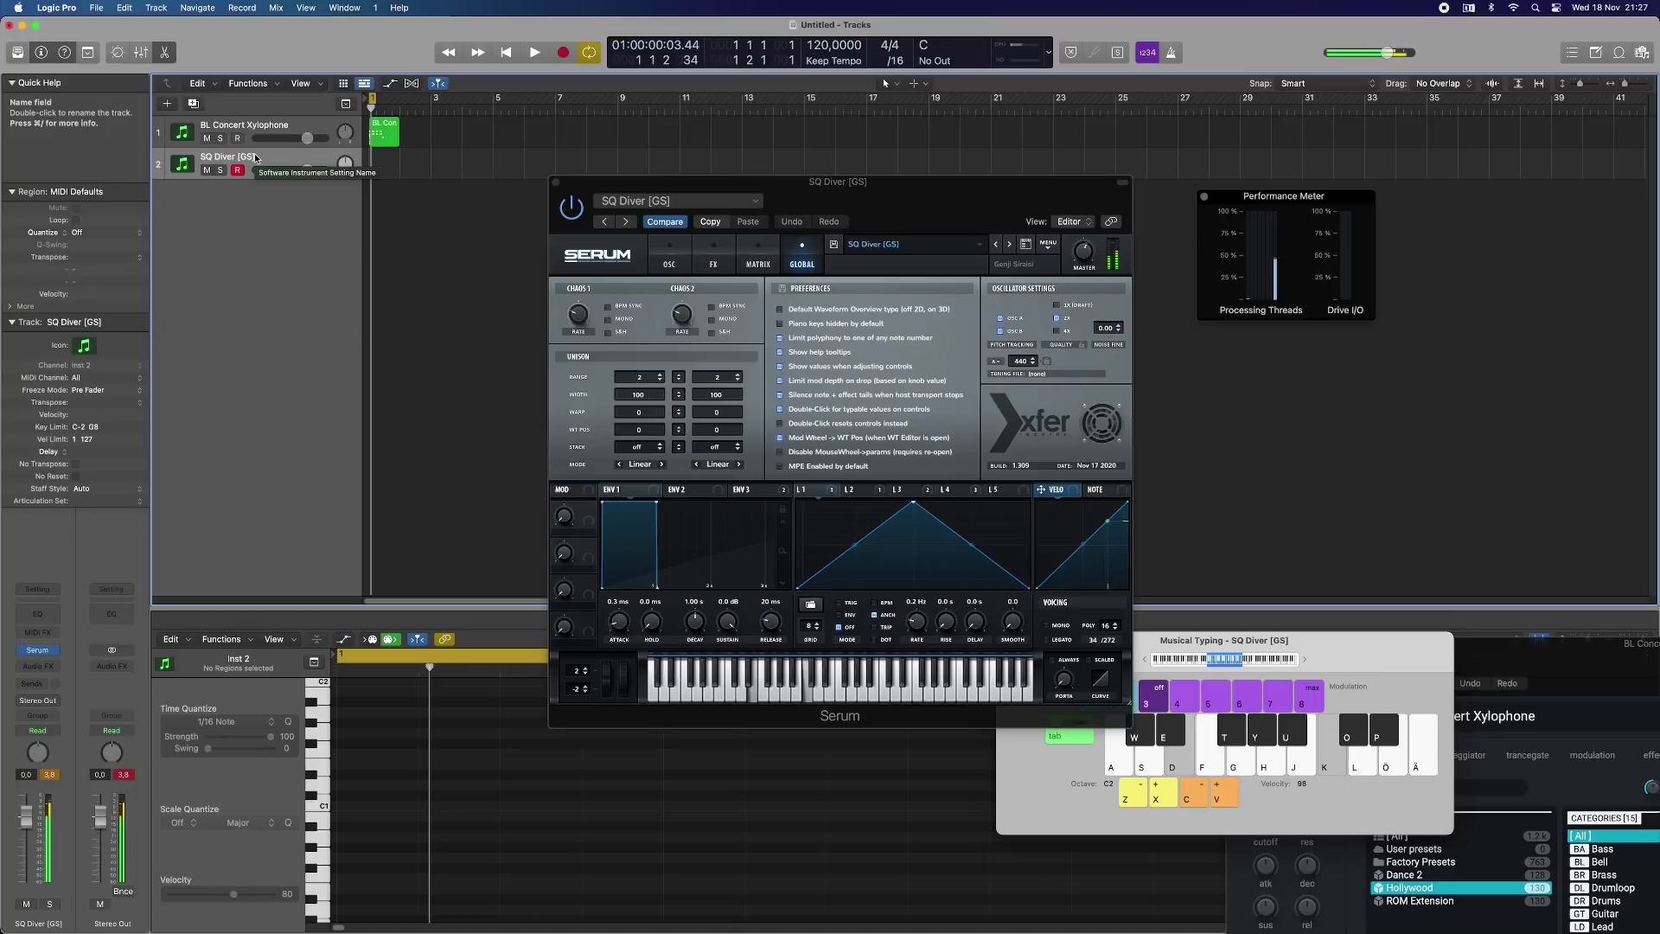
{"action": "key", "text": "g"}
{"action": "key", "text": "j"}
{"action": "key", "text": "f"}
{"action": "key", "text": "h"}
{"action": "key", "text": "j"}
{"action": "key", "text": "d"}
{"action": "key", "text": "g"}
{"action": "key", "text": "h"}
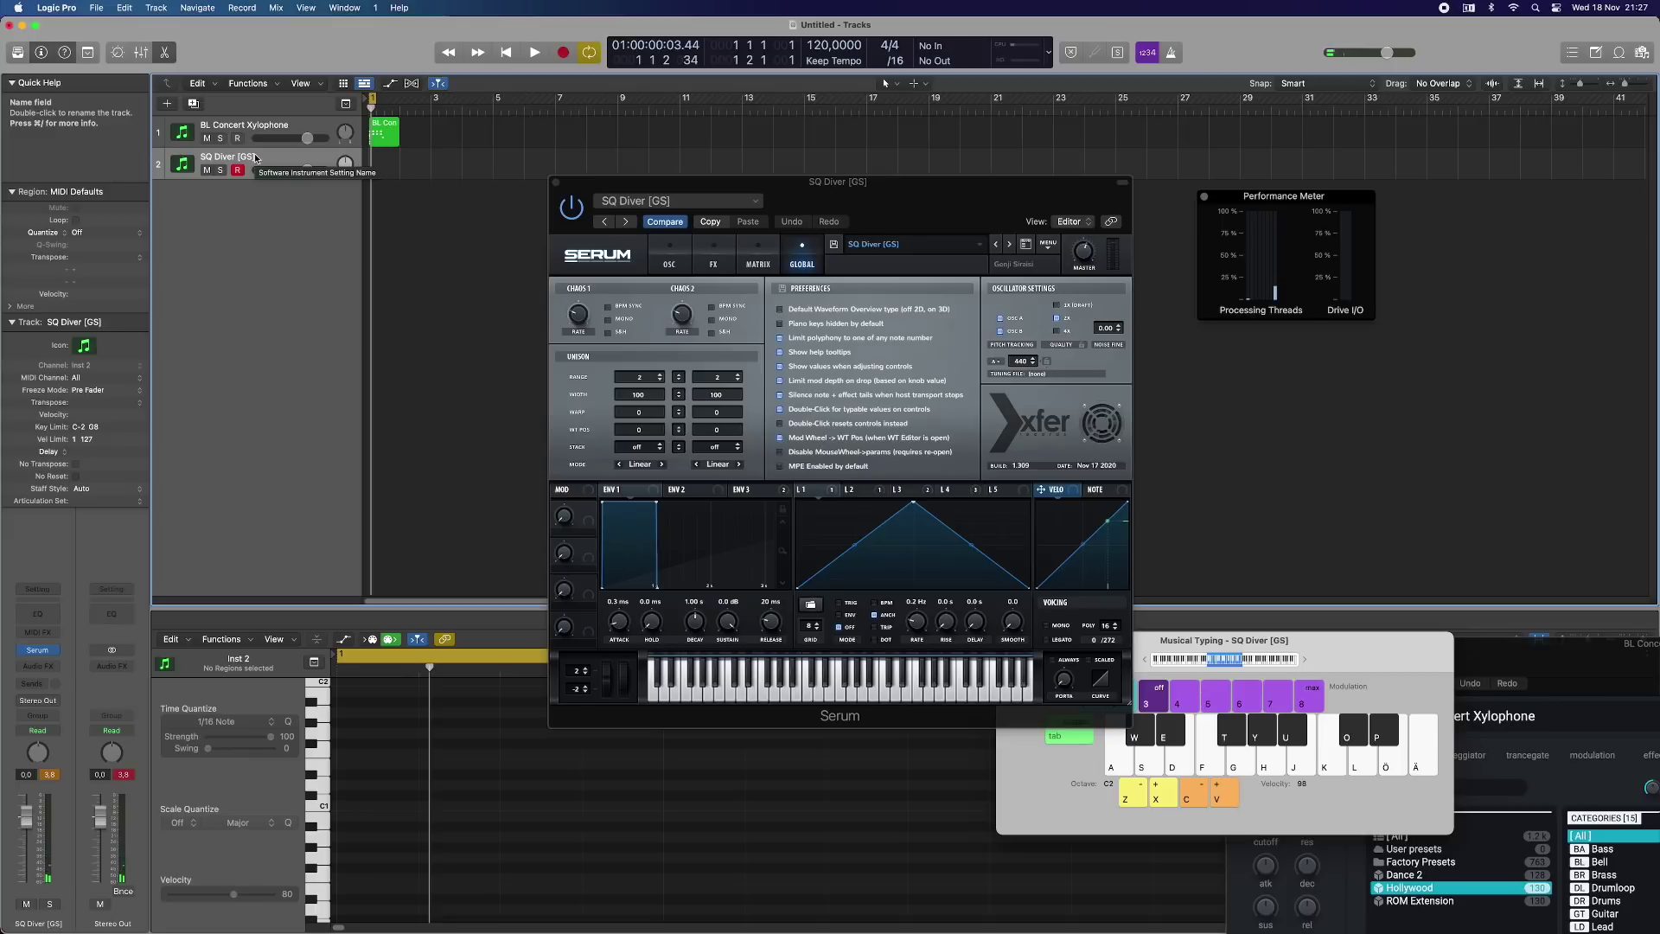
Step: Play C6/9, Fmaj7/9, C6, sus4 and Dsus4 chords on SQ Diver, ending on F2
{"action": "key", "text": "a"}
{"action": "key", "text": "s"}
{"action": "key", "text": "d"}
{"action": "key", "text": "g"}
{"action": "key", "text": "h"}
{"action": "key", "text": "f"}
{"action": "key", "text": "h"}
{"action": "key", "text": "k"}
{"action": "key", "text": "odiaeresis"}
{"action": "key", "text": "g"}
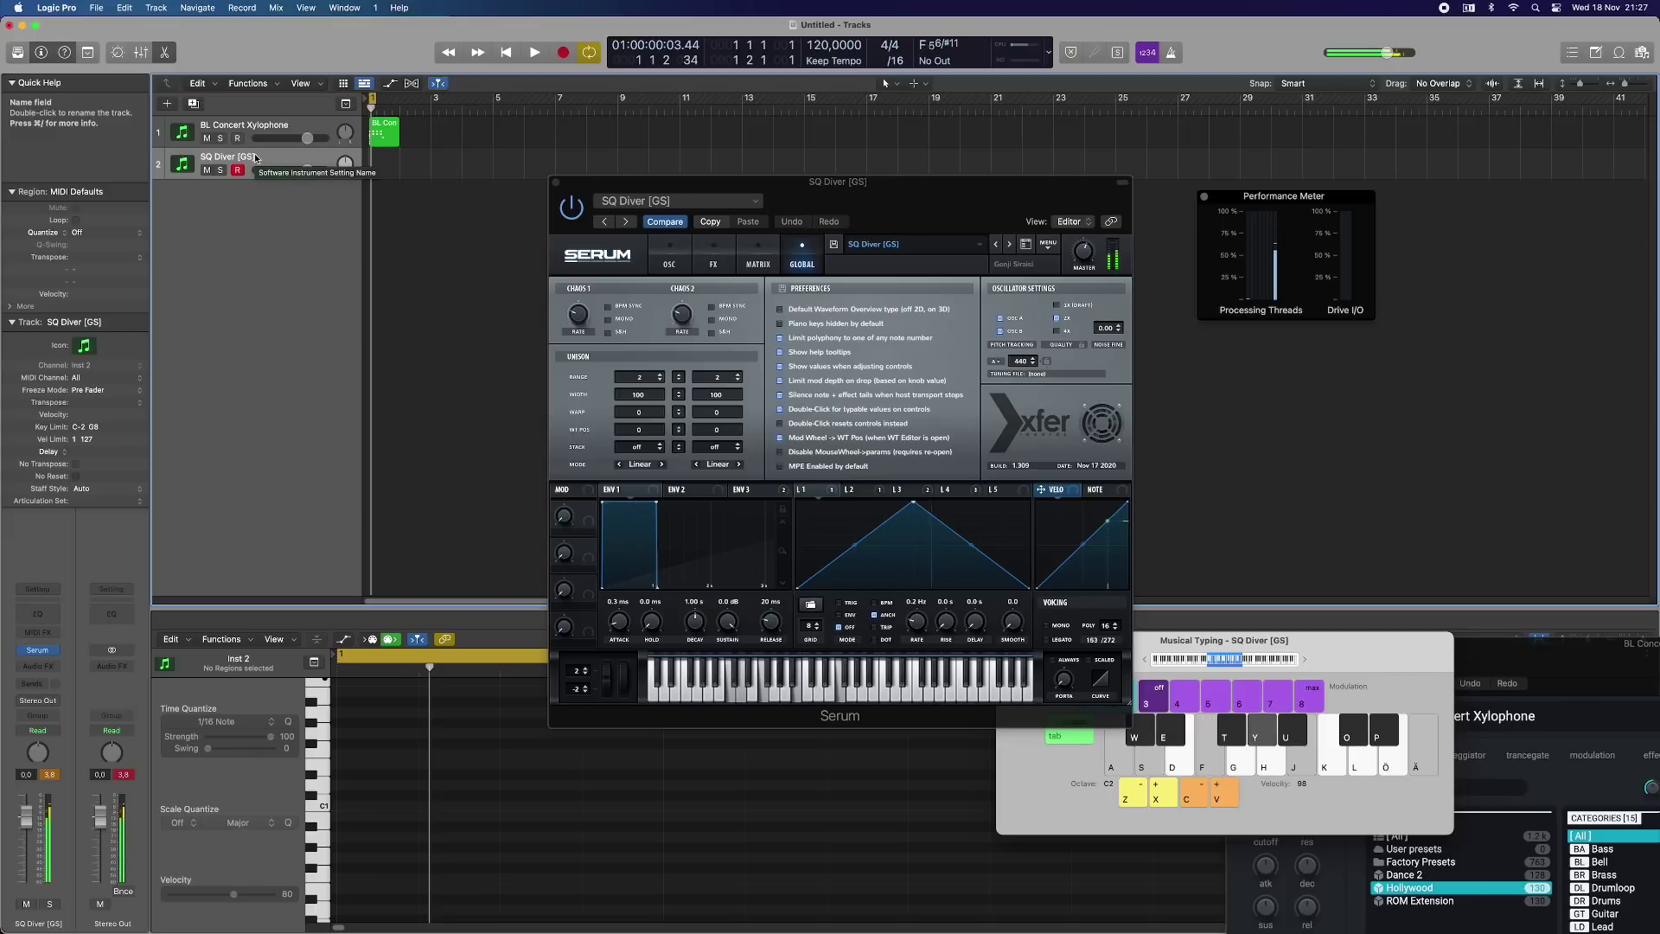
{"action": "key", "text": "k"}
{"action": "key", "text": "d"}
{"action": "key", "text": "l"}
{"action": "key", "text": "k"}
{"action": "key", "text": "d"}
{"action": "key", "text": "k"}
{"action": "key", "text": "g"}
{"action": "key", "text": "l"}
{"action": "key", "text": "f"}
{"action": "key", "text": "l"}
{"action": "key", "text": "h"}
{"action": "key", "text": "j"}
{"action": "key", "text": "l"}
{"action": "key", "text": "j"}
{"action": "key", "text": "l"}
{"action": "key", "text": "f"}
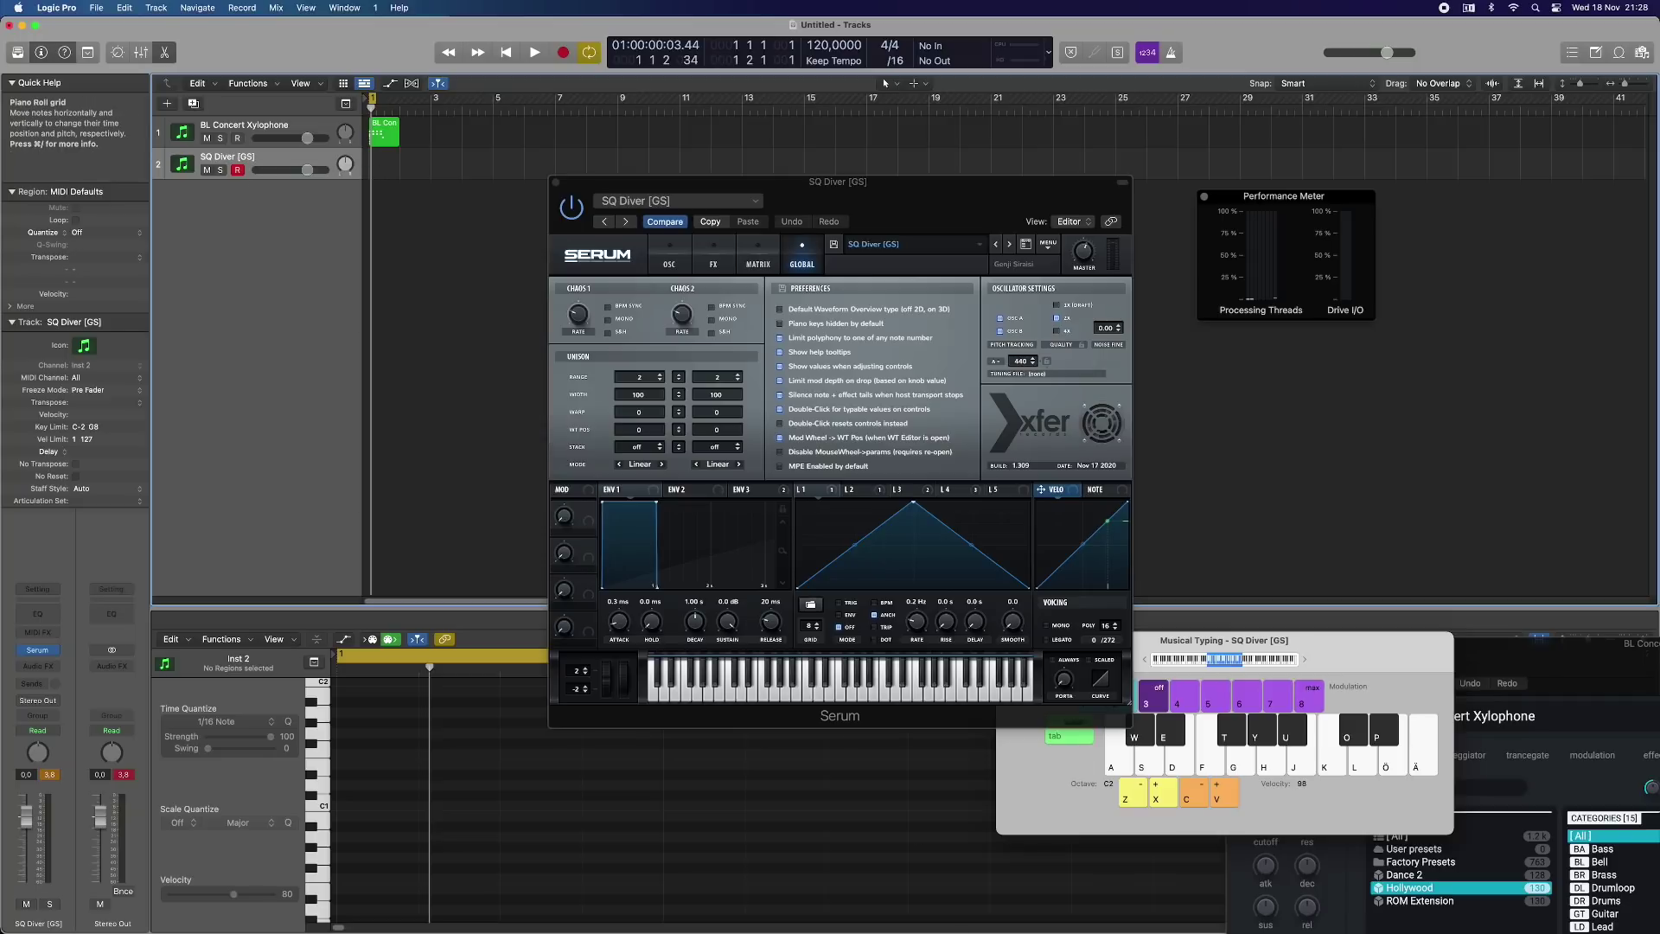
Step: Launch Native Access from the Dock
{"action": "mouse_move", "coordinate": [1044, 927]}
{"action": "left_click", "coordinate": [1183, 904]}
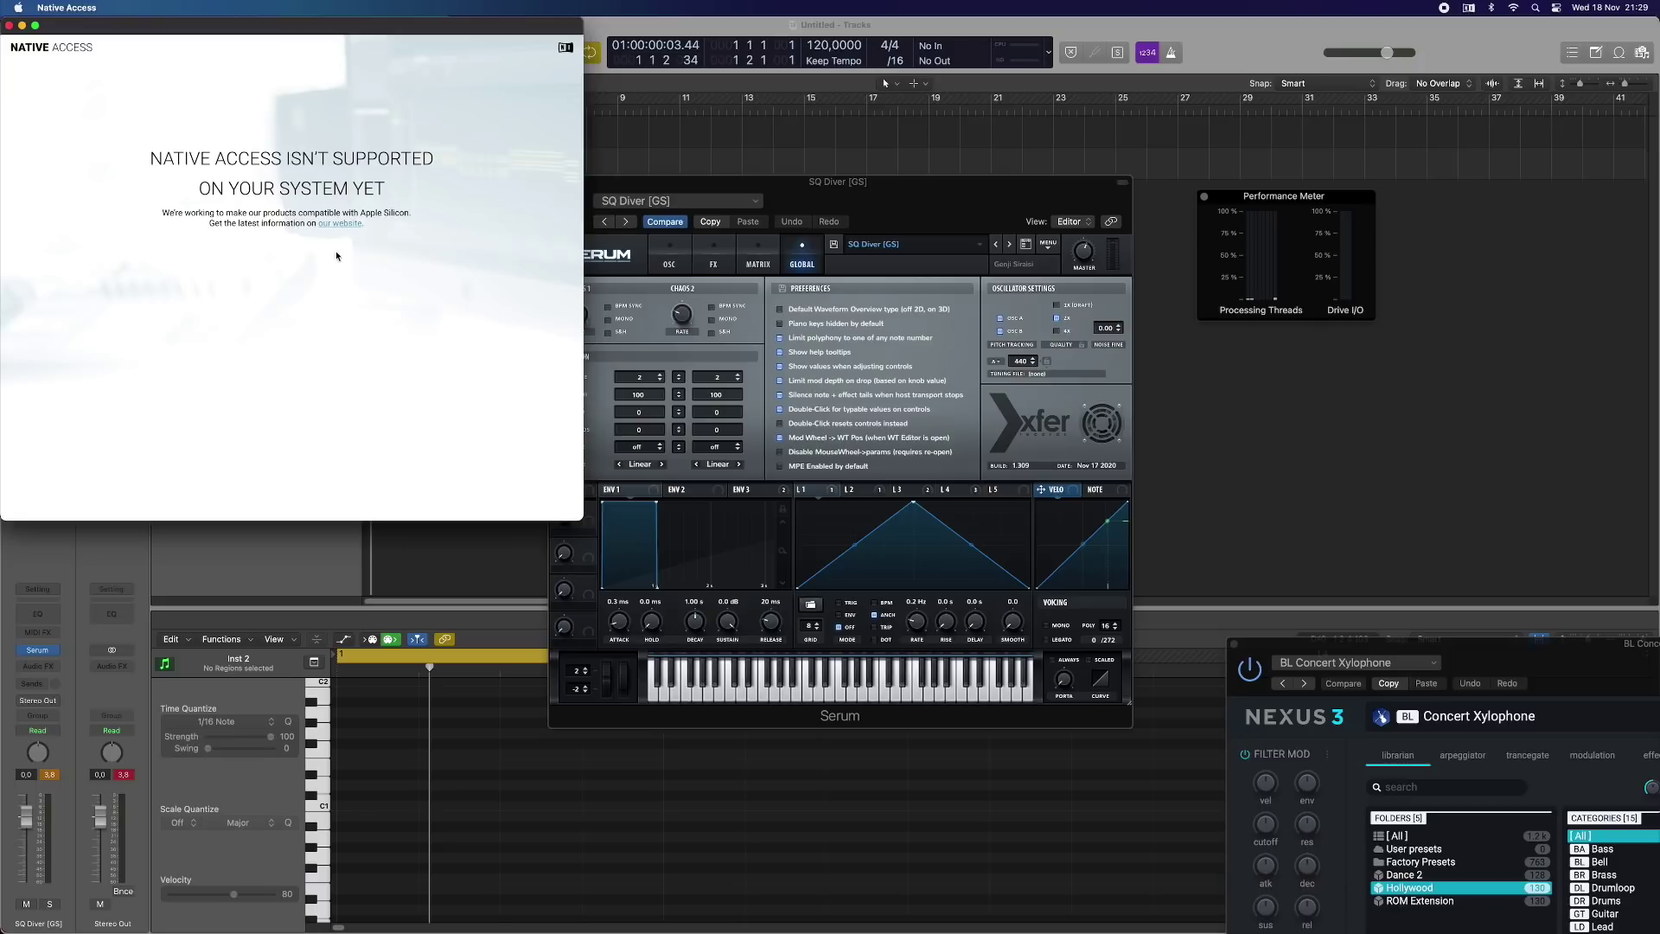
Step: Bring the Logic project to the front and reopen Musical Typing with Cmd-K
{"action": "left_click", "coordinate": [723, 149]}
{"action": "key", "text": "super+k"}
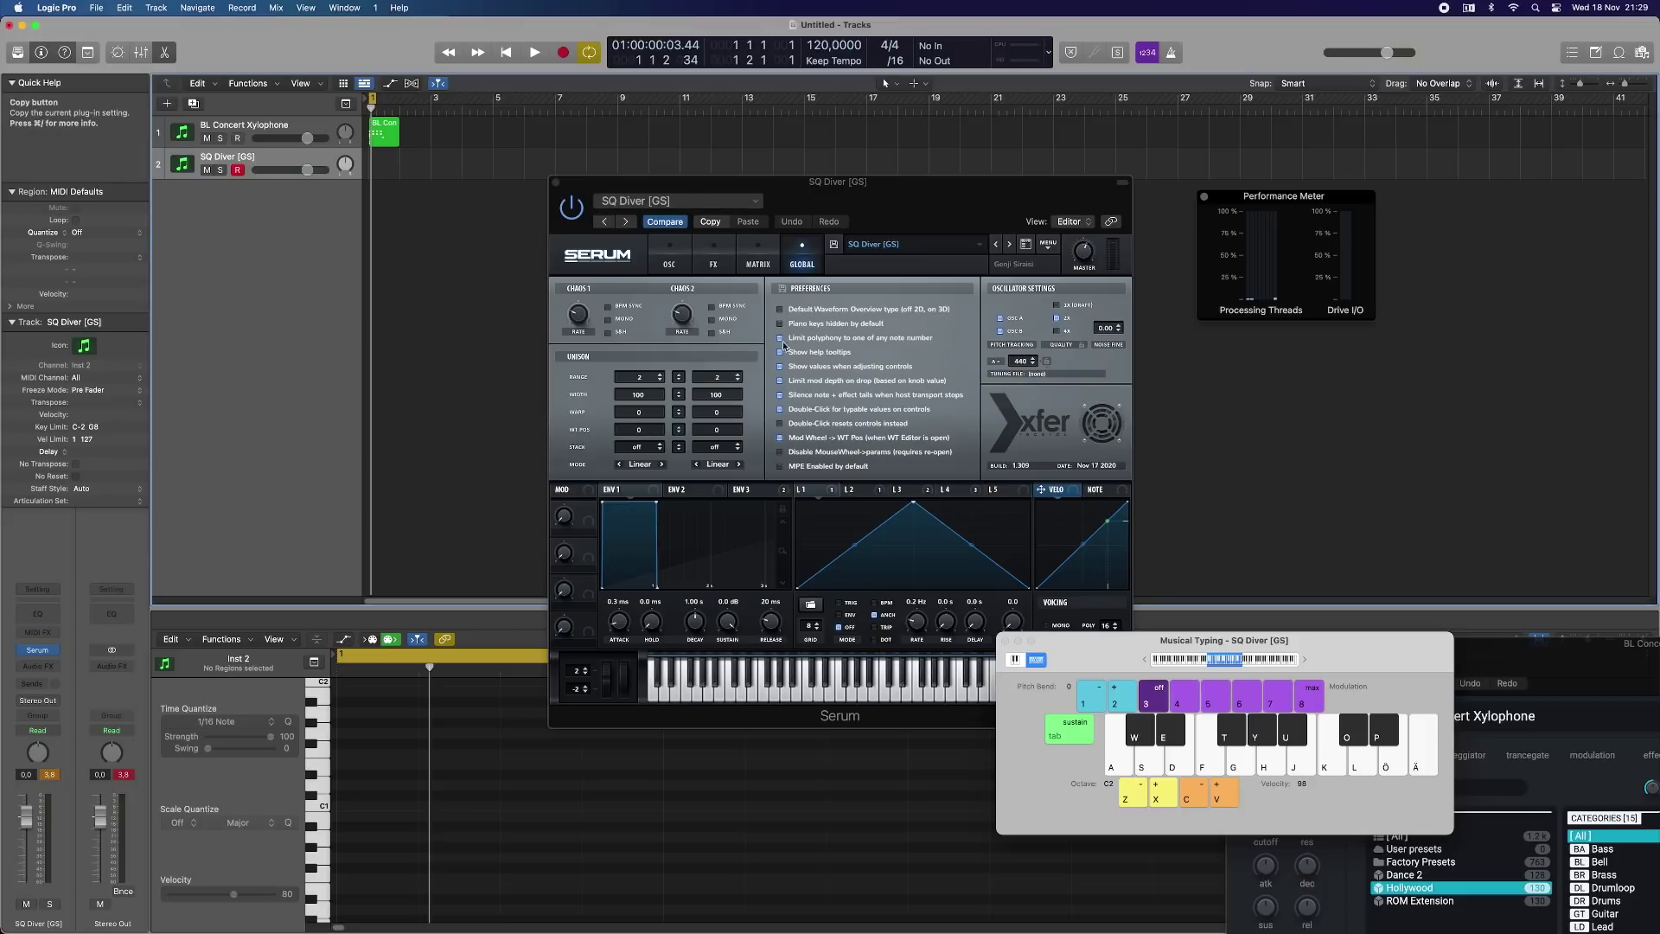